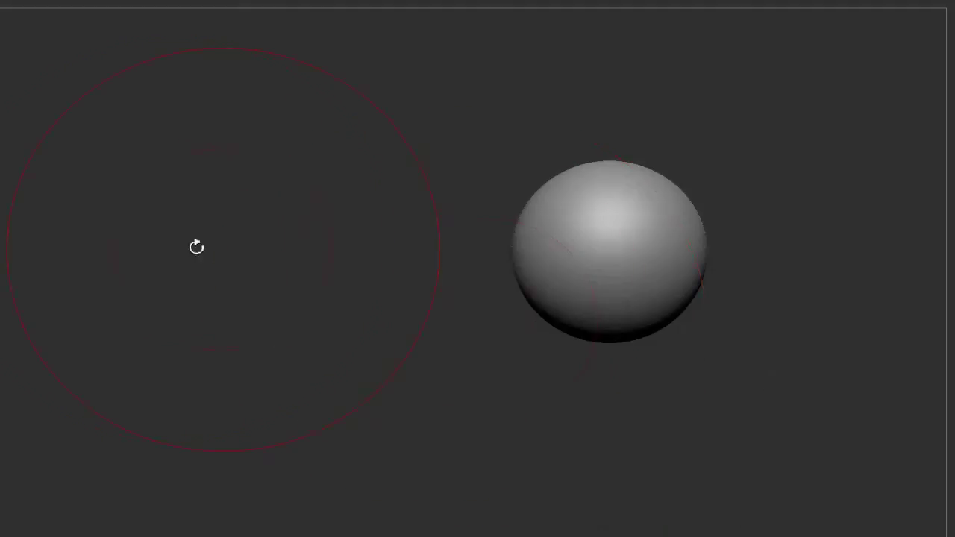
# Resize the Move brush and pull the sphere into a taller bean form
pyautogui.moveTo(593, 294)
pyautogui.mouseDown()
pyautogui.moveTo(410, 324)
pyautogui.moveTo(467, 278)
pyautogui.moveTo(423, 294)
pyautogui.moveTo(491, 304)
pyautogui.mouseUp()
pyautogui.press('s')
pyautogui.moveTo(245, 263); pyautogui.dragTo(478, 299)
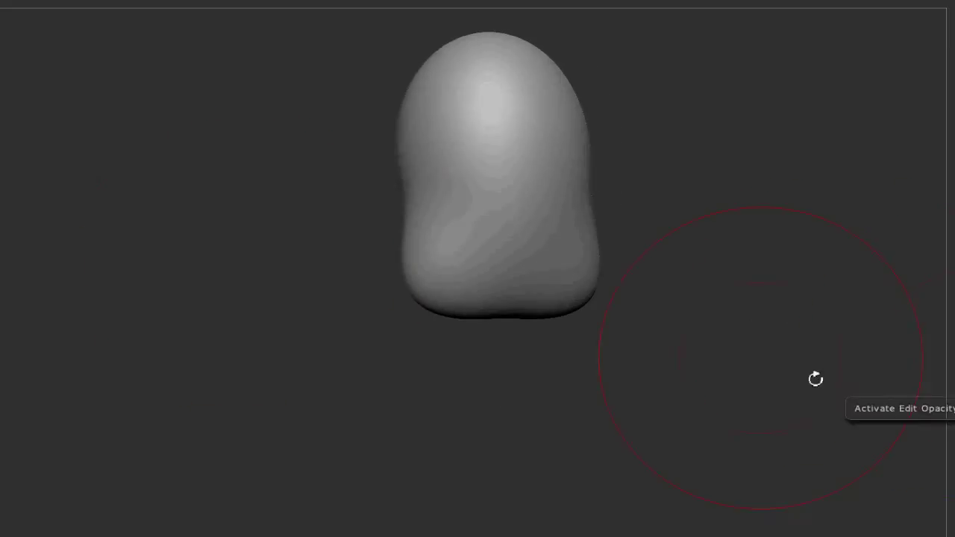
# Stand the bean form upright and enlarge it to fill the viewport height
pyautogui.moveTo(204, 259)
pyautogui.mouseDown()
pyautogui.moveTo(287, 281)
pyautogui.moveTo(350, 313)
pyautogui.mouseUp()
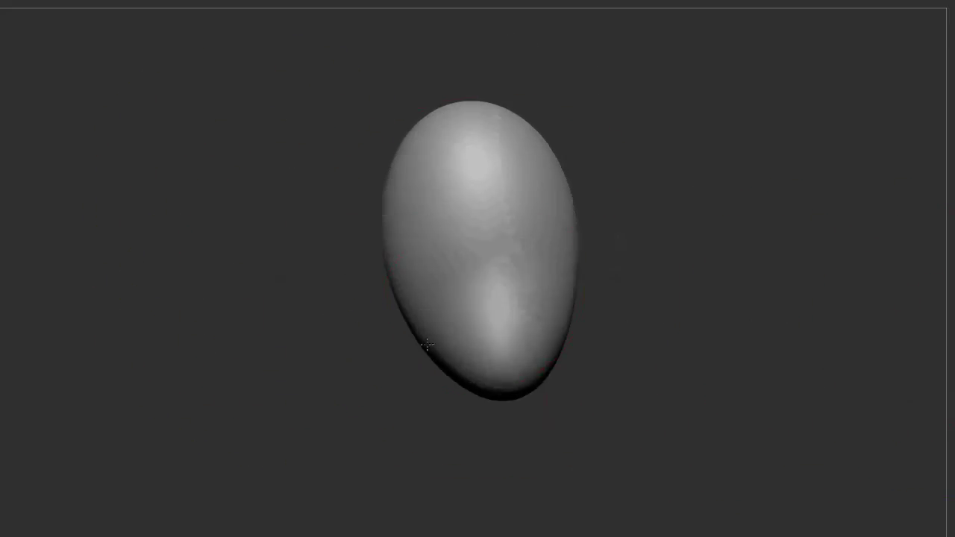
pyautogui.moveTo(397, 372)
pyautogui.mouseDown()
pyautogui.moveTo(473, 337)
pyautogui.moveTo(421, 285)
pyautogui.mouseUp()
pyautogui.moveTo(249, 245)
pyautogui.mouseDown()
pyautogui.moveTo(388, 184)
pyautogui.moveTo(497, 171)
pyautogui.moveTo(565, 181)
pyautogui.moveTo(670, 292)
pyautogui.moveTo(433, 281)
pyautogui.mouseUp()
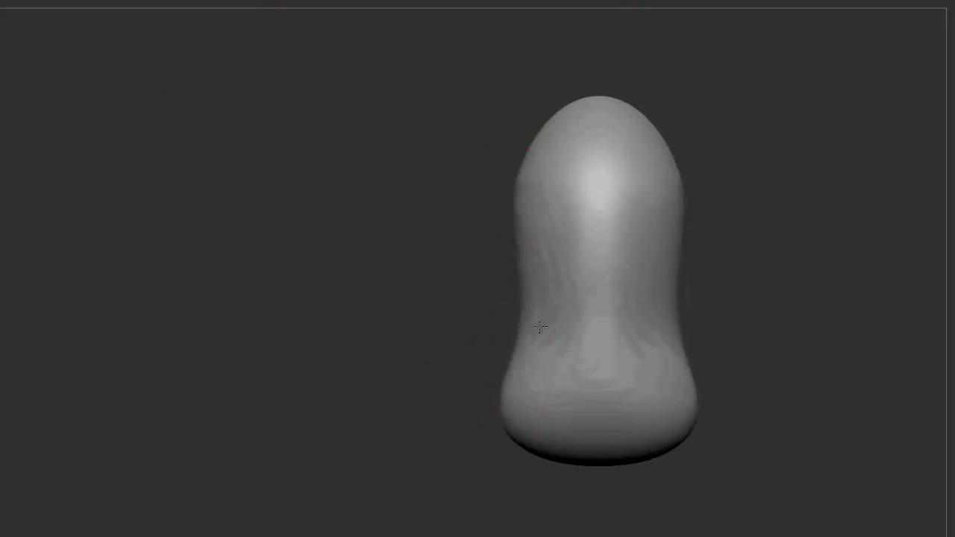
pyautogui.moveTo(509, 445); pyautogui.dragTo(533, 309)
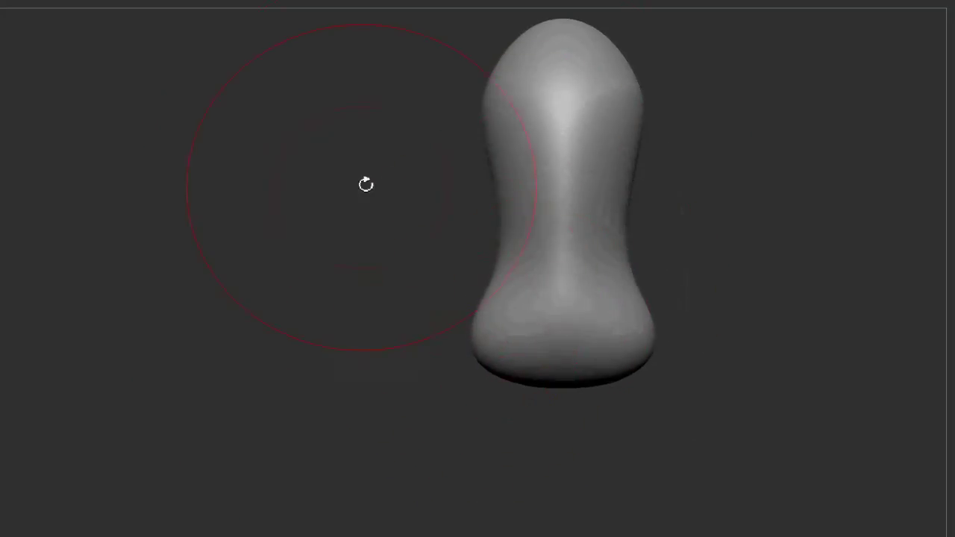
pyautogui.moveTo(426, 254); pyautogui.dragTo(438, 262)
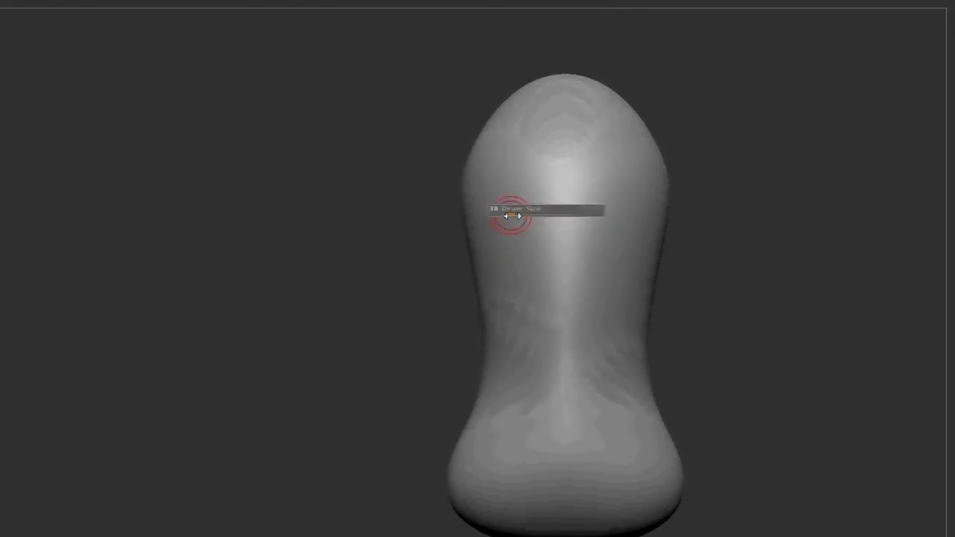
# Raise an oval bump on top of the head and carve cranium detail into it
pyautogui.moveTo(543, 197)
pyautogui.mouseDown()
pyautogui.moveTo(570, 243)
pyautogui.moveTo(558, 246)
pyautogui.mouseUp()
pyautogui.moveTo(457, 250)
pyautogui.mouseDown()
pyautogui.moveTo(485, 224)
pyautogui.moveTo(533, 269)
pyautogui.moveTo(418, 156)
pyautogui.moveTo(484, 214)
pyautogui.moveTo(518, 192)
pyautogui.moveTo(373, 96)
pyautogui.moveTo(403, 112)
pyautogui.mouseUp()
pyautogui.moveTo(277, 139)
pyautogui.mouseDown()
pyautogui.moveTo(341, 118)
pyautogui.moveTo(320, 135)
pyautogui.mouseUp()
pyautogui.moveTo(321, 134)
pyautogui.mouseDown()
pyautogui.moveTo(390, 214)
pyautogui.moveTo(331, 223)
pyautogui.moveTo(458, 229)
pyautogui.moveTo(340, 235)
pyautogui.moveTo(433, 246)
pyautogui.moveTo(388, 284)
pyautogui.mouseUp()
# Sculpt the head hollow and add more strokes across the cranium top, then zoom in
pyautogui.moveTo(224, 238)
pyautogui.mouseDown()
pyautogui.moveTo(270, 228)
pyautogui.moveTo(377, 329)
pyautogui.moveTo(311, 205)
pyautogui.moveTo(357, 203)
pyautogui.mouseUp()
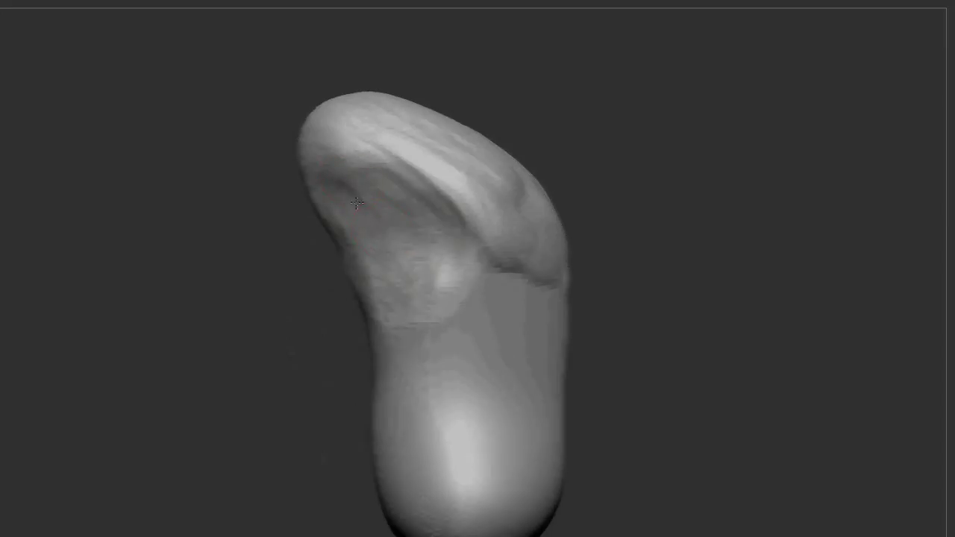
pyautogui.moveTo(410, 177)
pyautogui.mouseDown()
pyautogui.moveTo(331, 139)
pyautogui.moveTo(269, 180)
pyautogui.mouseUp()
pyautogui.moveTo(292, 135)
pyautogui.mouseDown()
pyautogui.moveTo(279, 216)
pyautogui.moveTo(300, 298)
pyautogui.moveTo(351, 227)
pyautogui.mouseUp()
pyautogui.moveTo(198, 239)
pyautogui.mouseDown()
pyautogui.moveTo(186, 219)
pyautogui.moveTo(348, 203)
pyautogui.moveTo(271, 228)
pyautogui.moveTo(429, 261)
pyautogui.mouseUp()
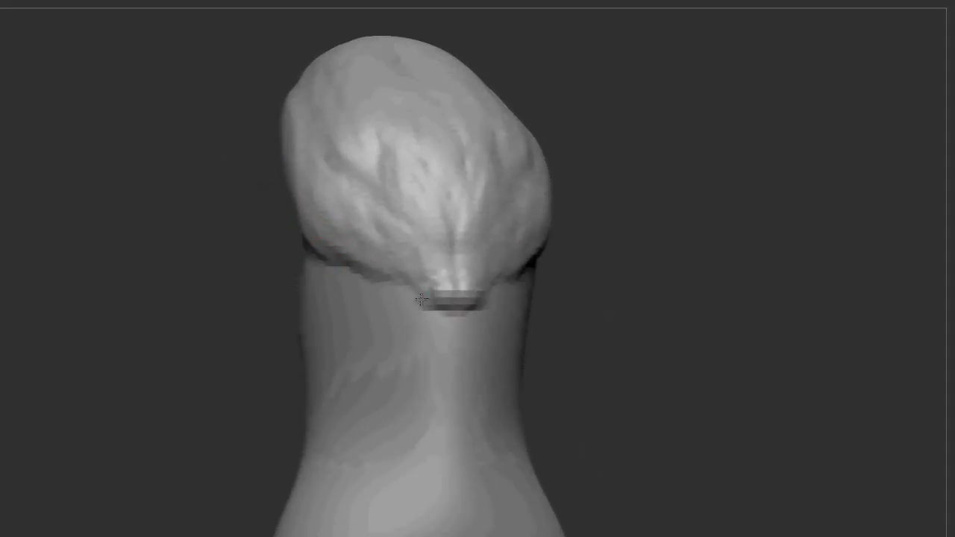
# Carve and deepen a mouth recess in the neck, with folds around the chin
pyautogui.moveTo(256, 221); pyautogui.dragTo(467, 255)
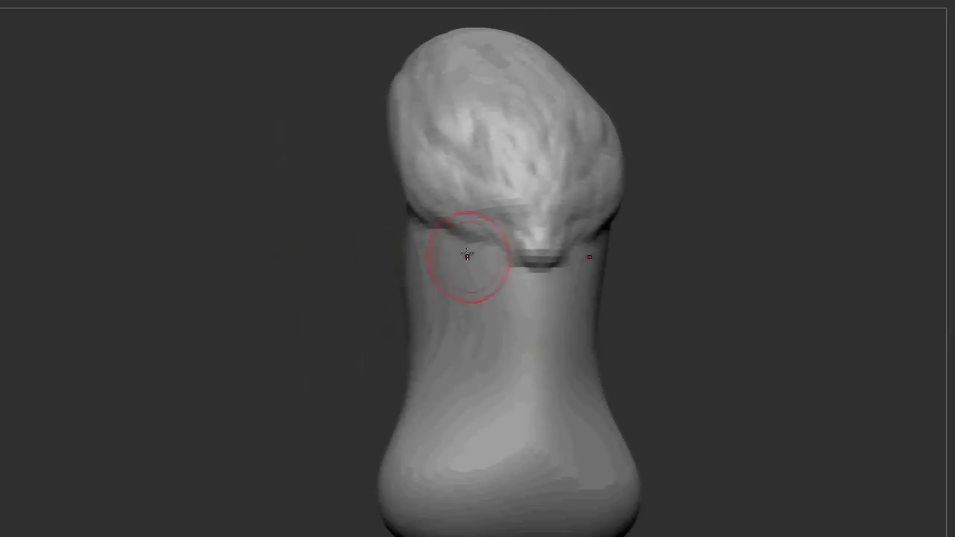
pyautogui.moveTo(526, 374); pyautogui.dragTo(529, 328)
pyautogui.moveTo(418, 329); pyautogui.dragTo(309, 316)
pyautogui.moveTo(529, 373)
pyautogui.mouseDown()
pyautogui.moveTo(530, 336)
pyautogui.moveTo(545, 316)
pyautogui.moveTo(524, 397)
pyautogui.moveTo(523, 351)
pyautogui.mouseUp()
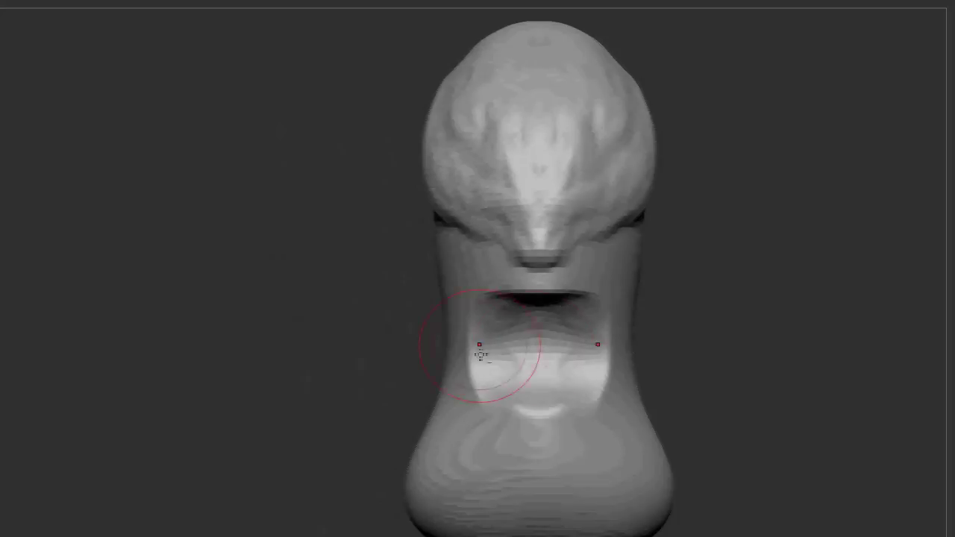
pyautogui.moveTo(455, 265)
pyautogui.mouseDown()
pyautogui.moveTo(458, 389)
pyautogui.moveTo(522, 362)
pyautogui.moveTo(567, 388)
pyautogui.moveTo(500, 197)
pyautogui.moveTo(554, 128)
pyautogui.mouseUp()
# Raise bulging eyeballs in both sockets and check them from front, tilted and side views
pyautogui.moveTo(508, 182)
pyautogui.mouseDown()
pyautogui.moveTo(947, 384)
pyautogui.moveTo(234, 171)
pyautogui.mouseUp()
pyautogui.moveTo(412, 232); pyautogui.dragTo(478, 187)
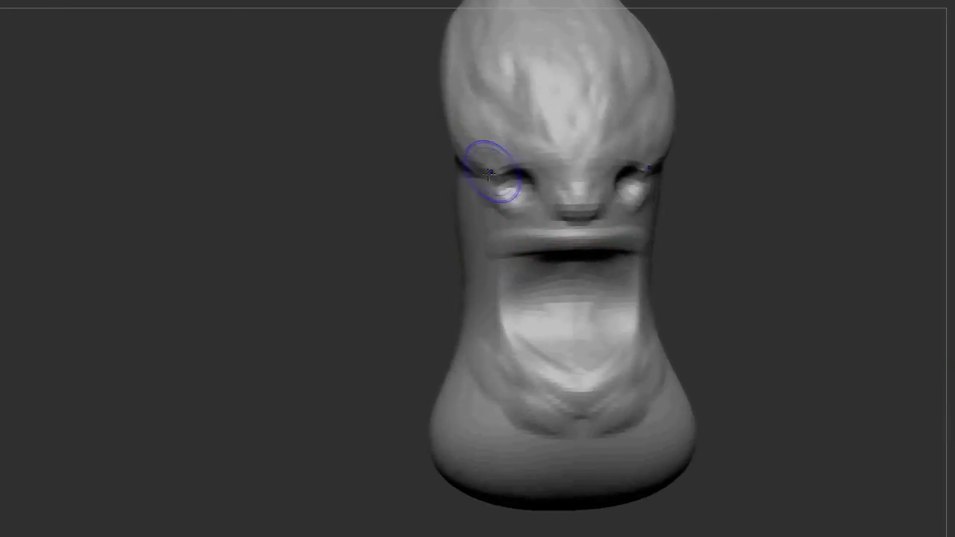
pyautogui.moveTo(401, 296); pyautogui.dragTo(453, 351)
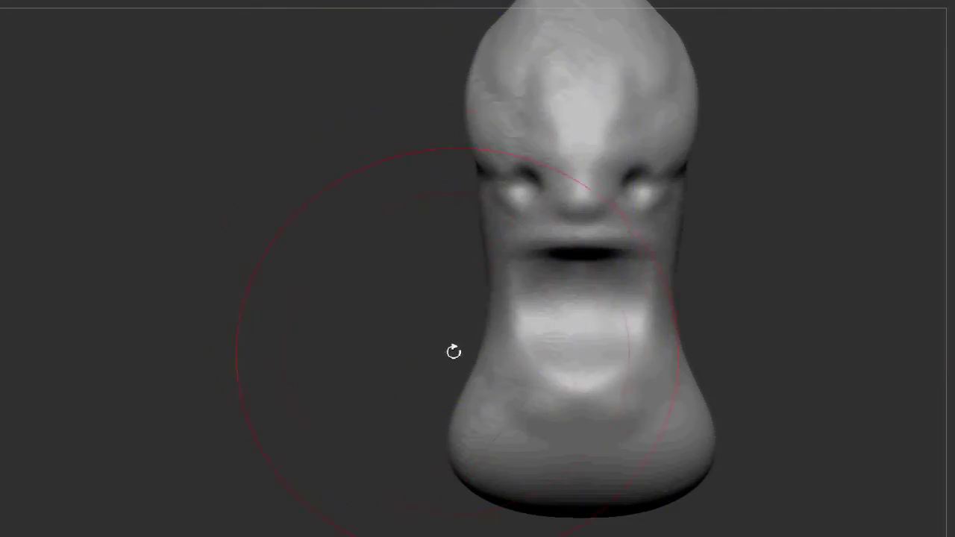
pyautogui.moveTo(341, 386)
pyautogui.mouseDown()
pyautogui.moveTo(569, 300)
pyautogui.moveTo(538, 321)
pyautogui.moveTo(326, 376)
pyautogui.moveTo(413, 361)
pyautogui.mouseUp()
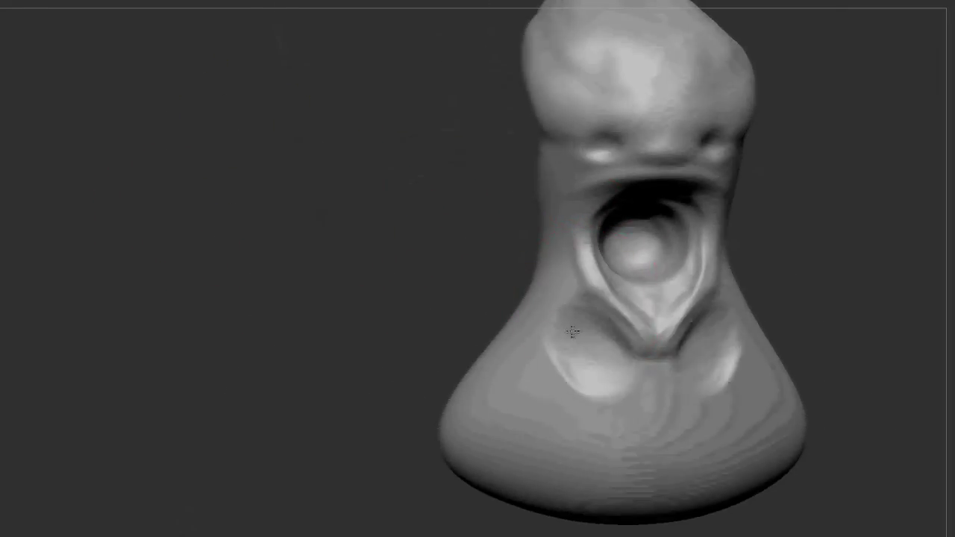
# Carve V-shaped creases under the mouth and across the collar and chest
pyautogui.moveTo(592, 328); pyautogui.dragTo(628, 399)
pyautogui.moveTo(559, 320)
pyautogui.mouseDown(button='right')
pyautogui.moveTo(568, 389)
pyautogui.moveTo(506, 299)
pyautogui.mouseUp(button='right')
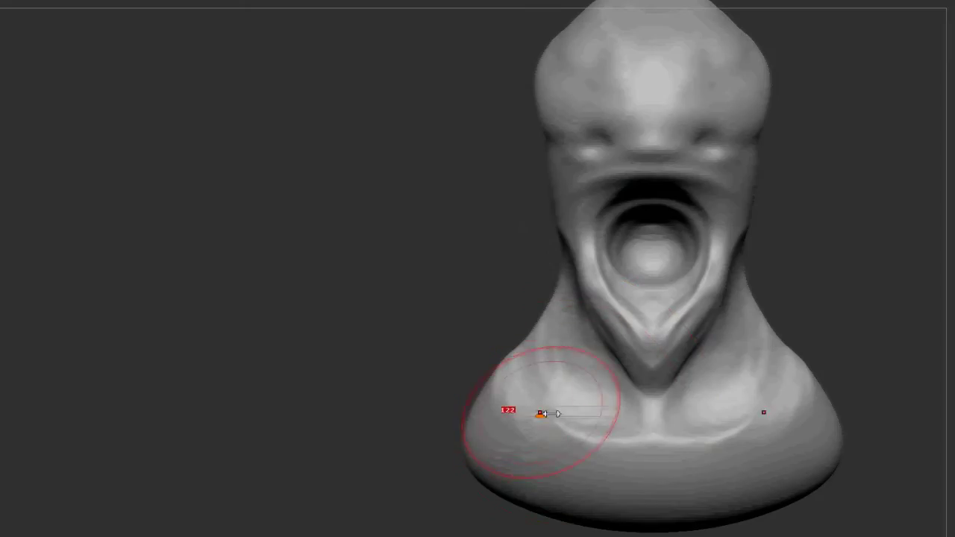
pyautogui.moveTo(542, 413); pyautogui.dragTo(602, 437)
pyautogui.moveTo(493, 441); pyautogui.dragTo(634, 478)
pyautogui.moveTo(522, 478); pyautogui.dragTo(642, 493)
pyautogui.moveTo(651, 426); pyautogui.dragTo(618, 436)
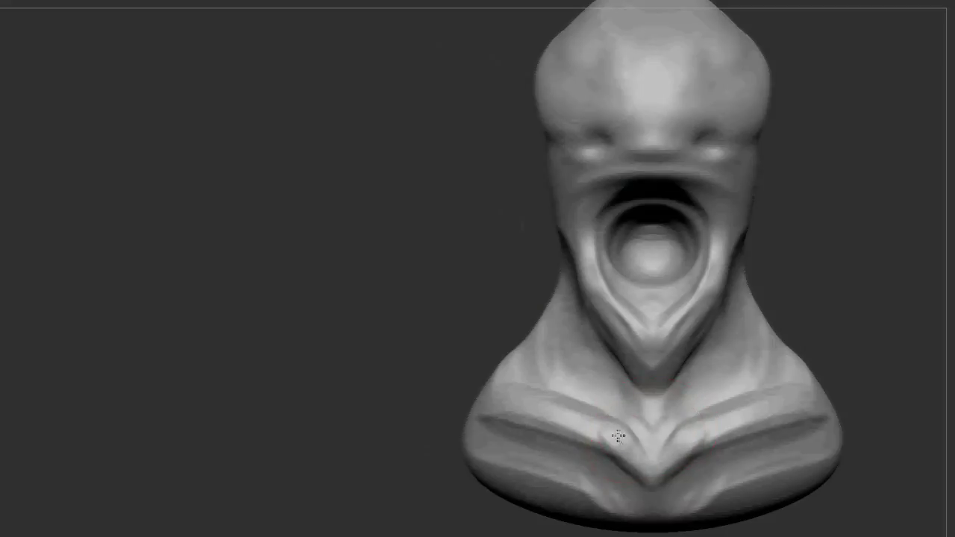
# Sculpt a central chest stroke, creases on the lower torso sides, and a neck ridge
pyautogui.moveTo(462, 309)
pyautogui.mouseDown(button='right')
pyautogui.moveTo(431, 241)
pyautogui.moveTo(451, 273)
pyautogui.moveTo(480, 283)
pyautogui.mouseUp(button='right')
pyautogui.moveTo(515, 299); pyautogui.dragTo(552, 410)
pyautogui.hotkey('ctrl', 'z')
pyautogui.moveTo(454, 335)
pyautogui.mouseDown()
pyautogui.moveTo(433, 407)
pyautogui.moveTo(567, 477)
pyautogui.mouseUp()
pyautogui.moveTo(522, 447); pyautogui.dragTo(518, 380)
pyautogui.moveTo(523, 288)
pyautogui.mouseDown(button='right')
pyautogui.moveTo(535, 202)
pyautogui.moveTo(523, 196)
pyautogui.mouseUp(button='right')
pyautogui.moveTo(522, 196)
pyautogui.mouseDown()
pyautogui.moveTo(541, 284)
pyautogui.moveTo(534, 177)
pyautogui.mouseUp()
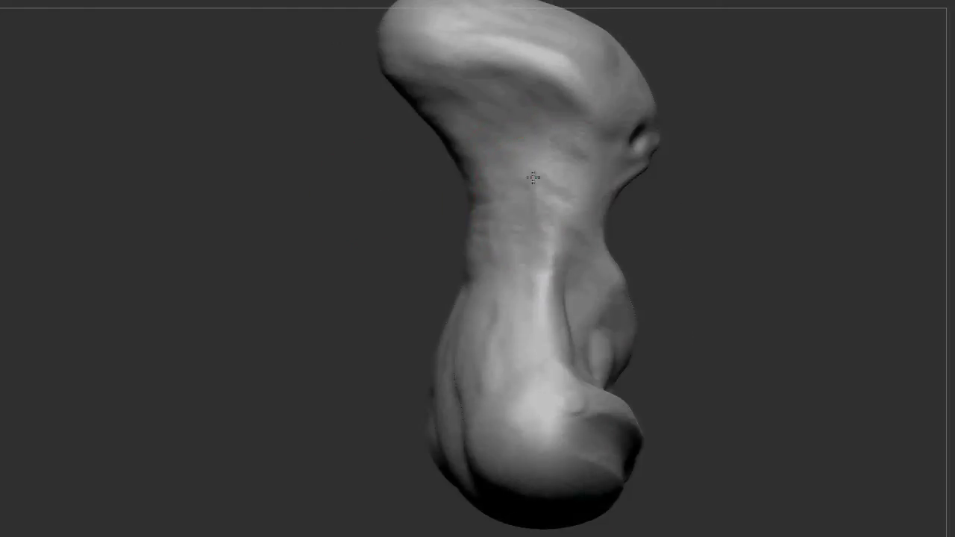
# Zoom in on the neck and carve a V-shaped throat crease plus upper-chest creases
pyautogui.moveTo(356, 232)
pyautogui.mouseDown(button='right')
pyautogui.moveTo(431, 315)
pyautogui.moveTo(555, 362)
pyautogui.mouseUp(button='right')
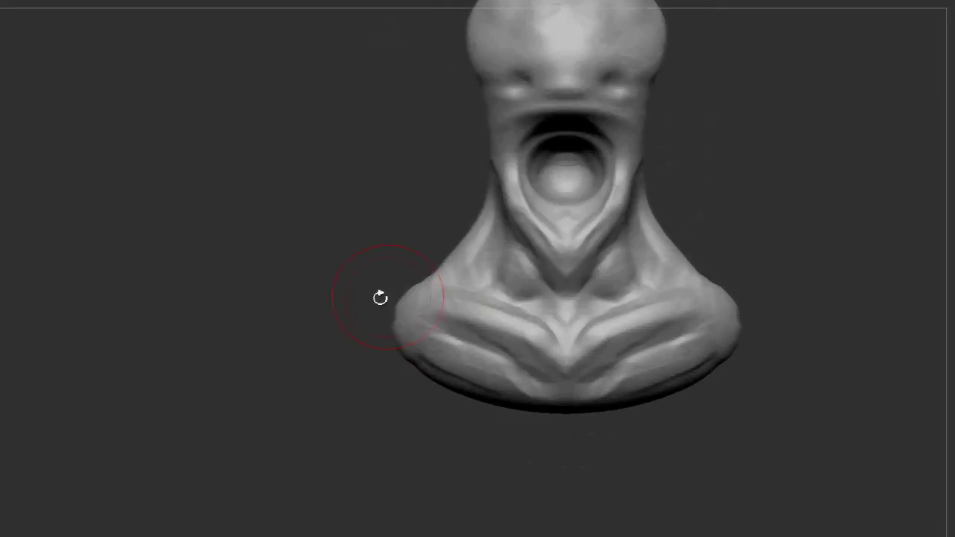
pyautogui.moveTo(353, 197); pyautogui.dragTo(392, 228, button='right')
pyautogui.moveTo(386, 167); pyautogui.dragTo(512, 277, button='right')
pyautogui.keyDown('alt'); pyautogui.moveTo(537, 311); pyautogui.dragTo(384, 284, button='right'); pyautogui.keyUp('alt')
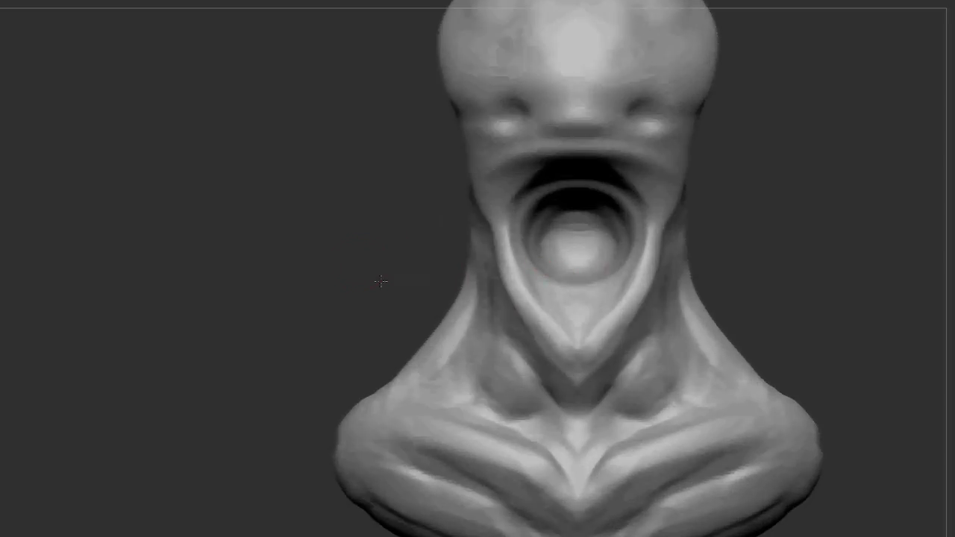
pyautogui.moveTo(546, 343); pyautogui.dragTo(492, 249)
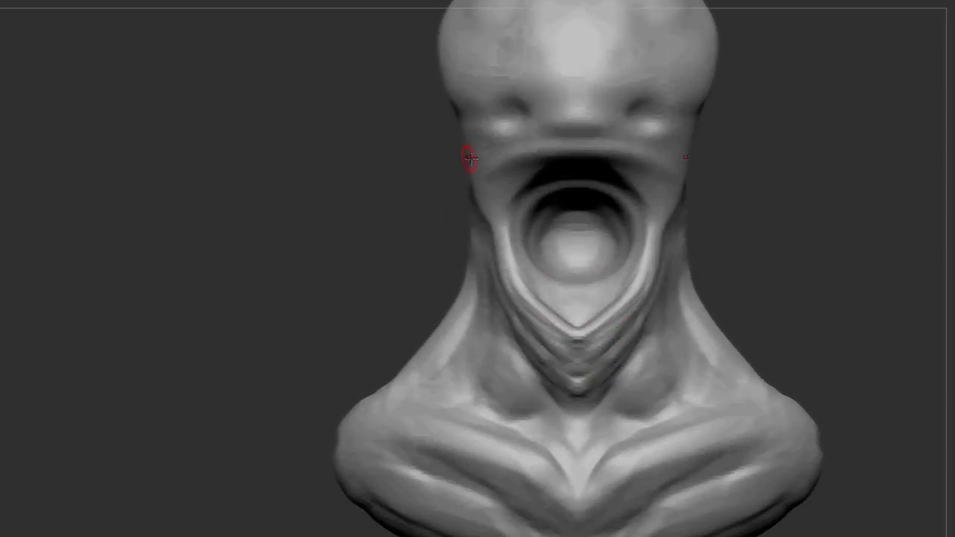
pyautogui.keyDown('alt'); pyautogui.moveTo(468, 157); pyautogui.dragTo(493, 151, button='right'); pyautogui.keyUp('alt')
pyautogui.moveTo(527, 367)
pyautogui.mouseDown()
pyautogui.moveTo(560, 418)
pyautogui.moveTo(553, 372)
pyautogui.mouseUp()
# Add further creases to the neck and chest and strokes across the lower chest
pyautogui.moveTo(504, 347)
pyautogui.mouseDown()
pyautogui.moveTo(512, 331)
pyautogui.moveTo(458, 394)
pyautogui.moveTo(486, 320)
pyautogui.mouseUp()
pyautogui.moveTo(316, 284)
pyautogui.mouseDown()
pyautogui.moveTo(485, 321)
pyautogui.moveTo(480, 310)
pyautogui.mouseUp()
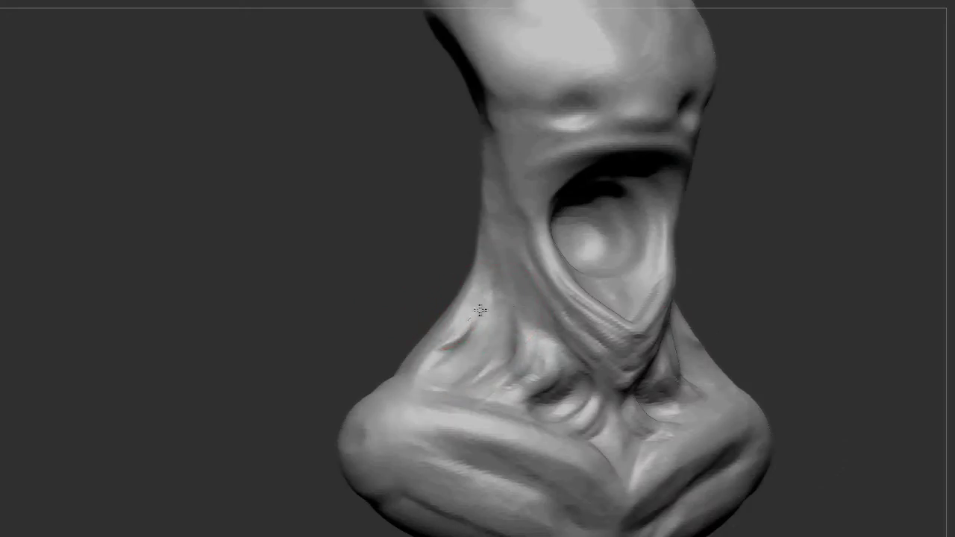
pyautogui.keyDown('shift'); pyautogui.moveTo(424, 386); pyautogui.dragTo(423, 398, button='right'); pyautogui.keyUp('shift')
pyautogui.moveTo(422, 398); pyautogui.dragTo(465, 478)
pyautogui.keyDown('alt'); pyautogui.moveTo(465, 477); pyautogui.dragTo(473, 401, button='right'); pyautogui.keyUp('alt')
pyautogui.moveTo(473, 401)
pyautogui.mouseDown()
pyautogui.moveTo(526, 447)
pyautogui.moveTo(462, 366)
pyautogui.moveTo(560, 467)
pyautogui.moveTo(589, 388)
pyautogui.moveTo(568, 464)
pyautogui.mouseUp()
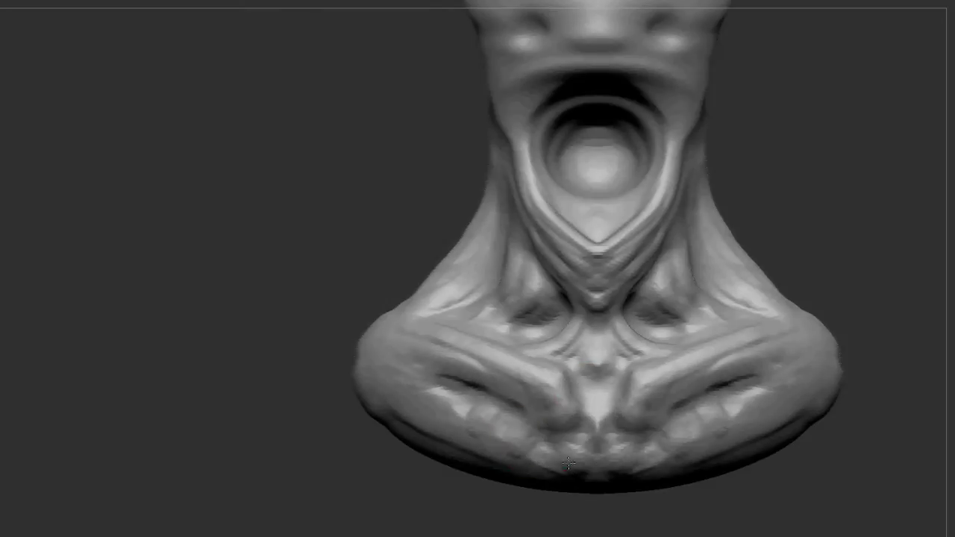
# Turn the head to face front and carve grooves between the brows and into the forehead
pyautogui.moveTo(333, 340)
pyautogui.mouseDown(button='right')
pyautogui.moveTo(384, 316)
pyautogui.moveTo(311, 223)
pyautogui.mouseUp(button='right')
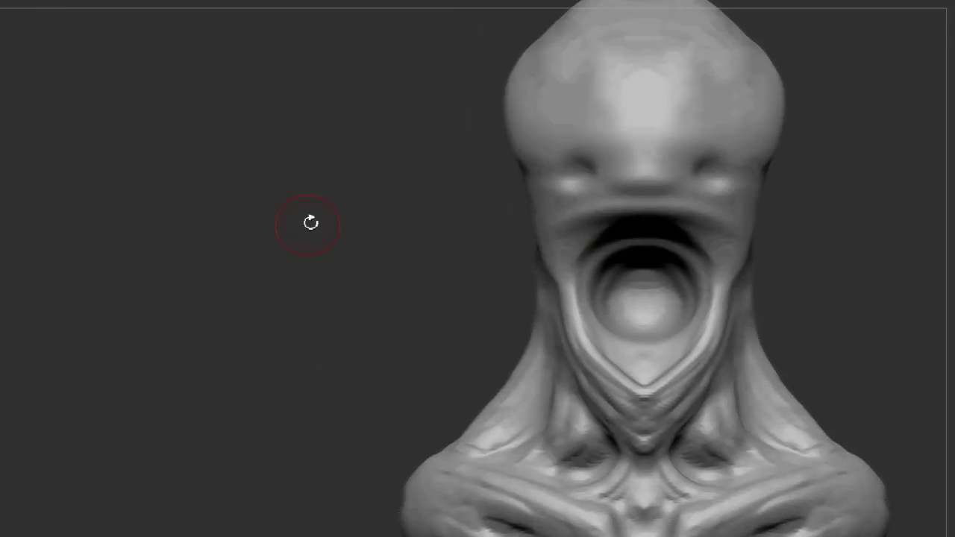
pyautogui.moveTo(696, 288)
pyautogui.mouseDown(button='right')
pyautogui.moveTo(701, 230)
pyautogui.moveTo(619, 192)
pyautogui.moveTo(623, 182)
pyautogui.mouseUp(button='right')
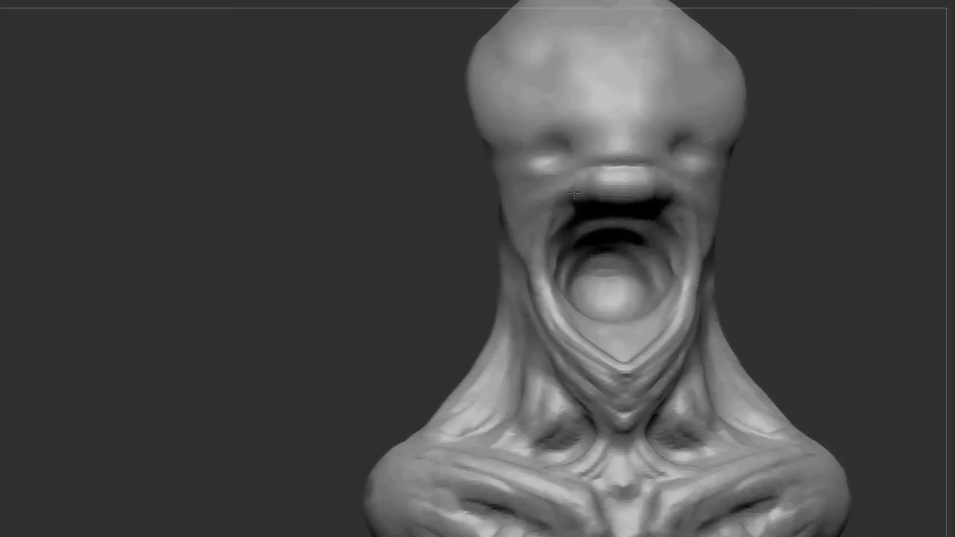
pyautogui.moveTo(588, 151)
pyautogui.mouseDown(button='right')
pyautogui.moveTo(324, 166)
pyautogui.moveTo(516, 207)
pyautogui.moveTo(595, 185)
pyautogui.mouseUp(button='right')
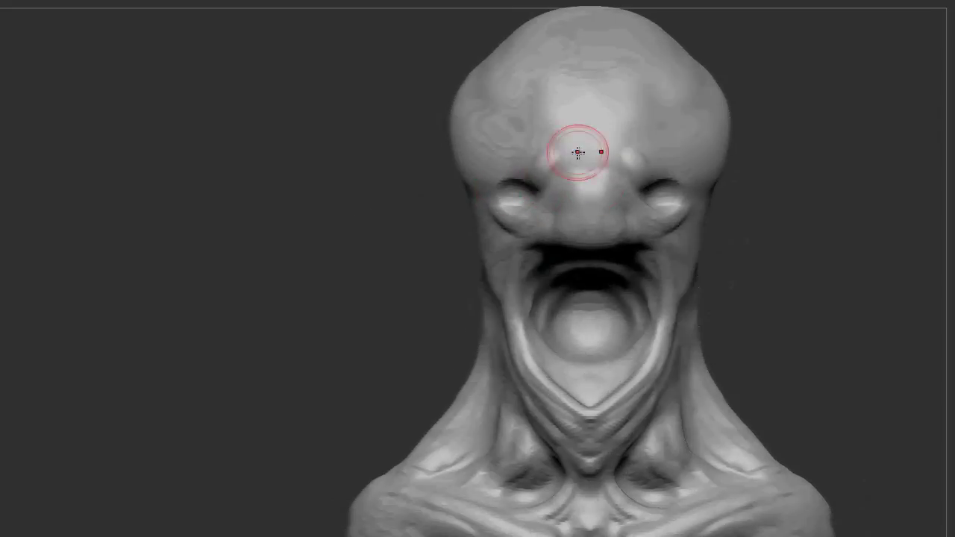
pyautogui.keyDown('alt'); pyautogui.moveTo(481, 152); pyautogui.dragTo(501, 220, button='right'); pyautogui.keyUp('alt')
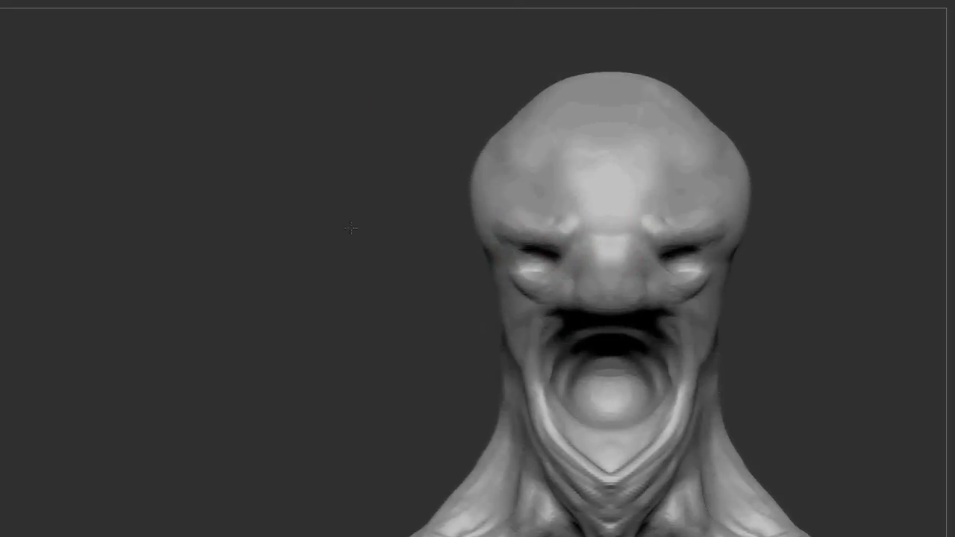
pyautogui.moveTo(601, 214)
pyautogui.mouseDown()
pyautogui.moveTo(571, 204)
pyautogui.moveTo(587, 186)
pyautogui.moveTo(554, 145)
pyautogui.mouseUp()
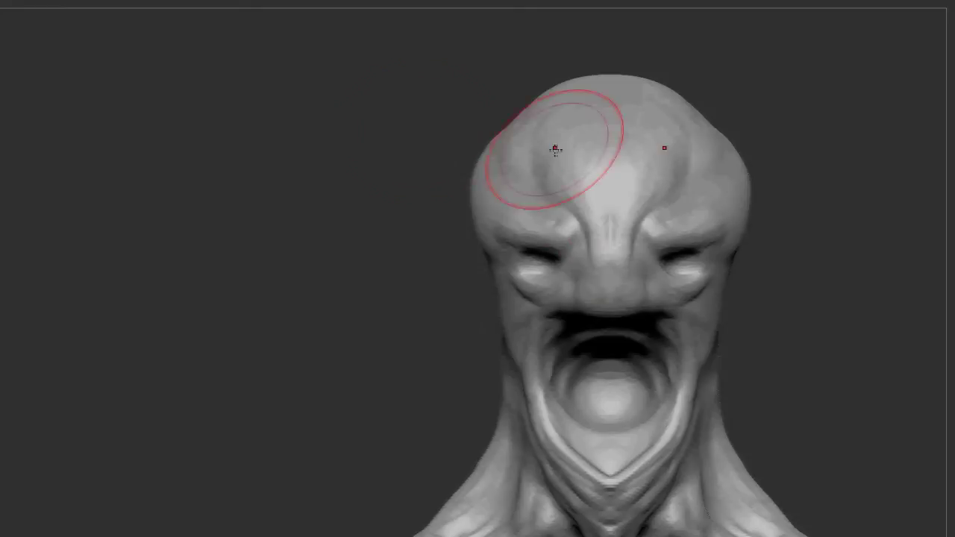
# Reshape and refine the sweeping forehead ridges and creases
pyautogui.keyDown('alt'); pyautogui.moveTo(555, 144); pyautogui.dragTo(555, 93, button='right'); pyautogui.keyUp('alt')
pyautogui.moveTo(567, 112)
pyautogui.mouseDown()
pyautogui.moveTo(531, 152)
pyautogui.moveTo(598, 196)
pyautogui.mouseUp()
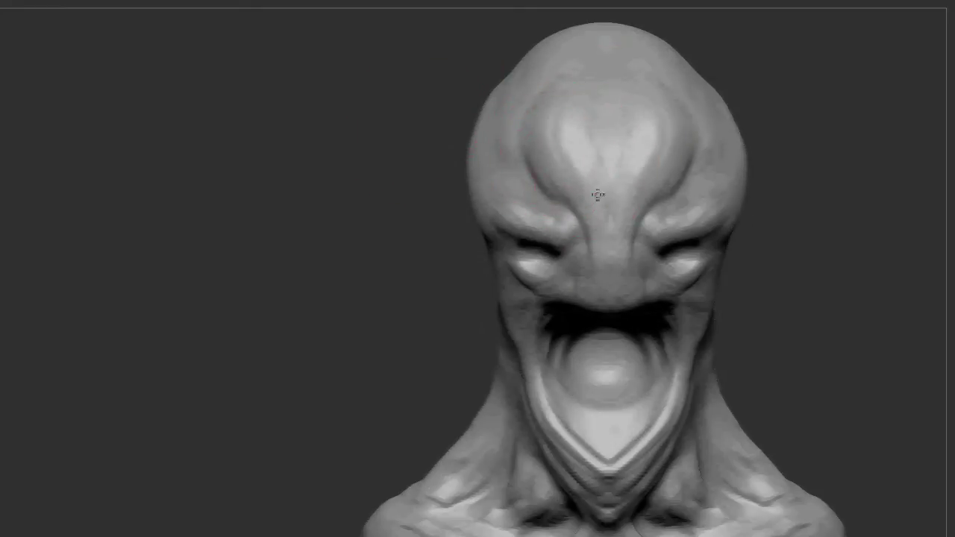
pyautogui.moveTo(609, 112); pyautogui.dragTo(533, 153)
pyautogui.keyDown('alt'); pyautogui.moveTo(435, 88); pyautogui.dragTo(435, 140, button='right'); pyautogui.keyUp('alt')
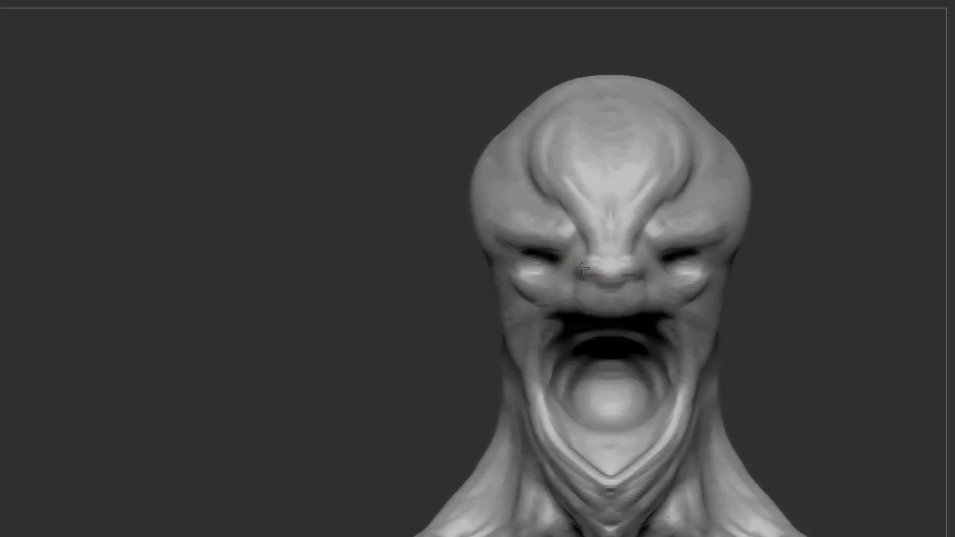
# Pick an Insert brush from the I-filtered brush list and orbit around the head
pyautogui.press('b')
pyautogui.press('i')
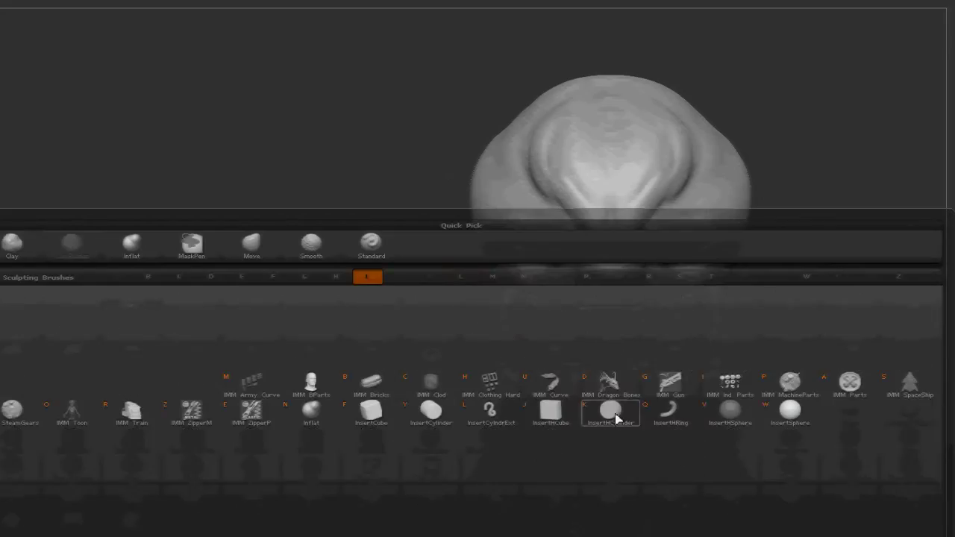
pyautogui.click(794, 415)
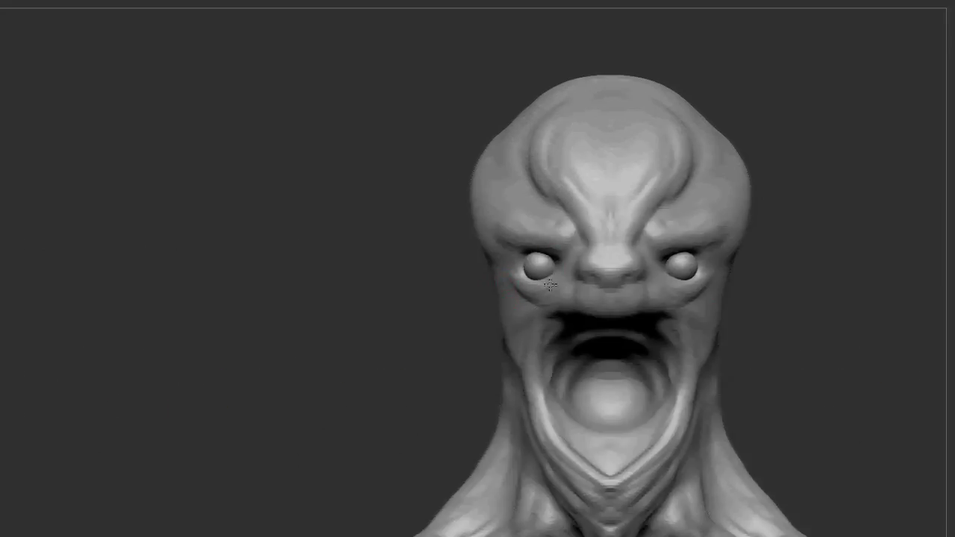
pyautogui.moveTo(549, 284); pyautogui.dragTo(341, 280, button='right')
pyautogui.moveTo(587, 271); pyautogui.dragTo(503, 267, button='right')
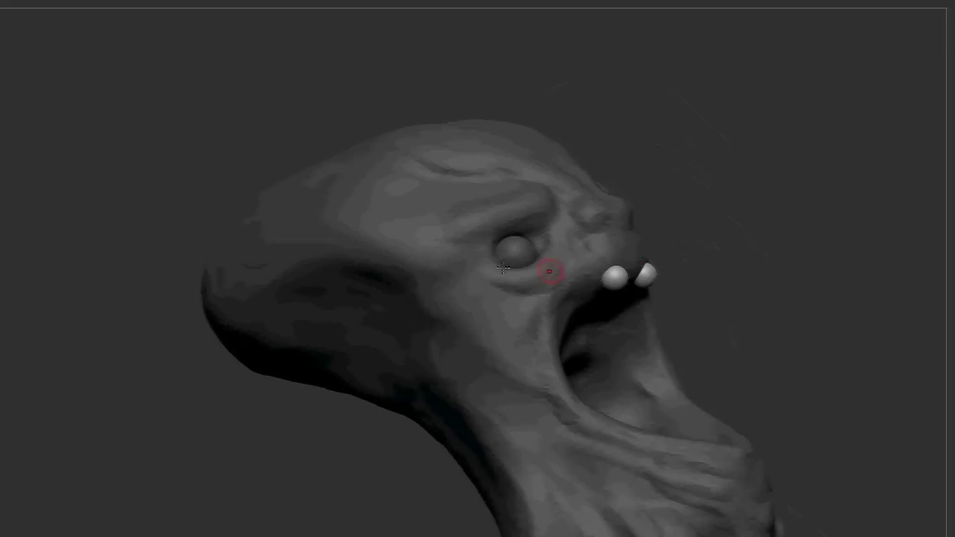
pyautogui.moveTo(646, 326); pyautogui.dragTo(687, 335, button='right')
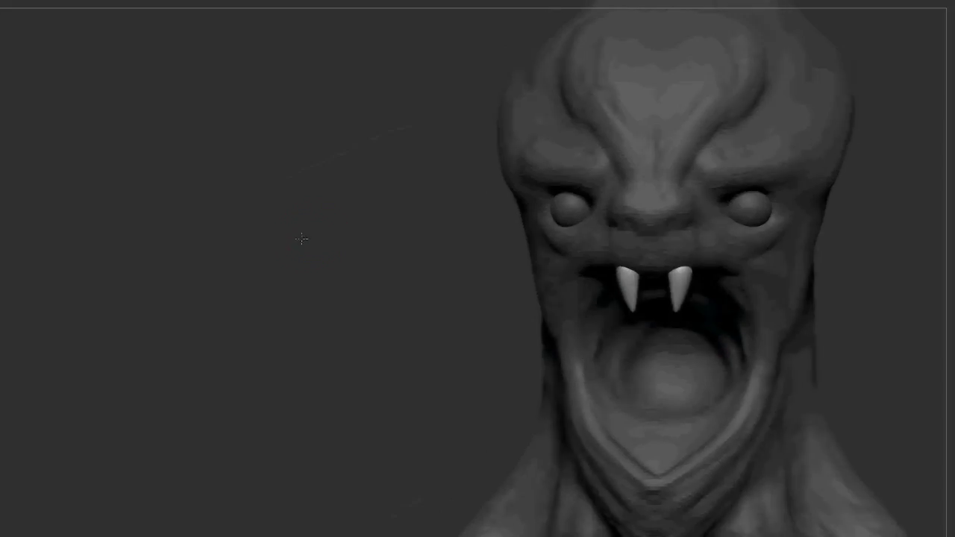
# Reselect an I-filtered brush, review both three-quarter views, and choose a brush for the mouth
pyautogui.press('b')
pyautogui.press('i')
pyautogui.press('w')
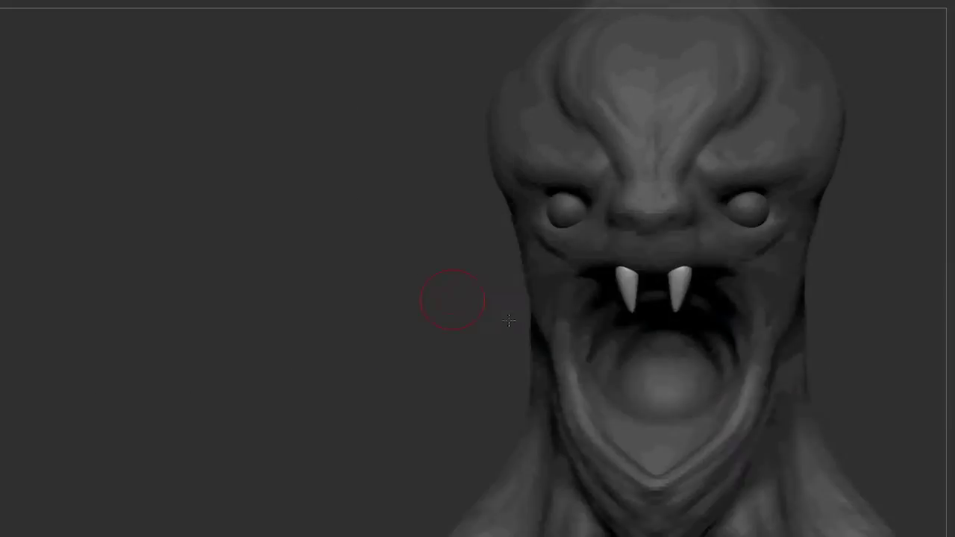
pyautogui.moveTo(447, 299); pyautogui.dragTo(574, 290, button='right')
pyautogui.moveTo(355, 282)
pyautogui.mouseDown(button='right')
pyautogui.moveTo(579, 313)
pyautogui.moveTo(547, 306)
pyautogui.mouseUp(button='right')
pyautogui.press('b')
pyautogui.click(593, 322)
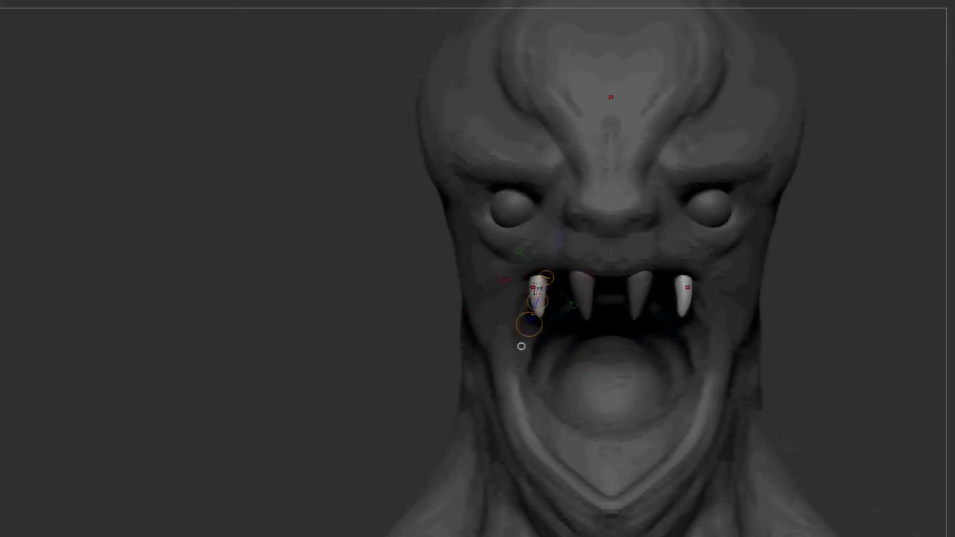
# Clear the mask from the head and frame the mouth from several angles
pyautogui.press('q')
pyautogui.keyDown('ctrl'); pyautogui.click(286, 280); pyautogui.keyUp('ctrl')
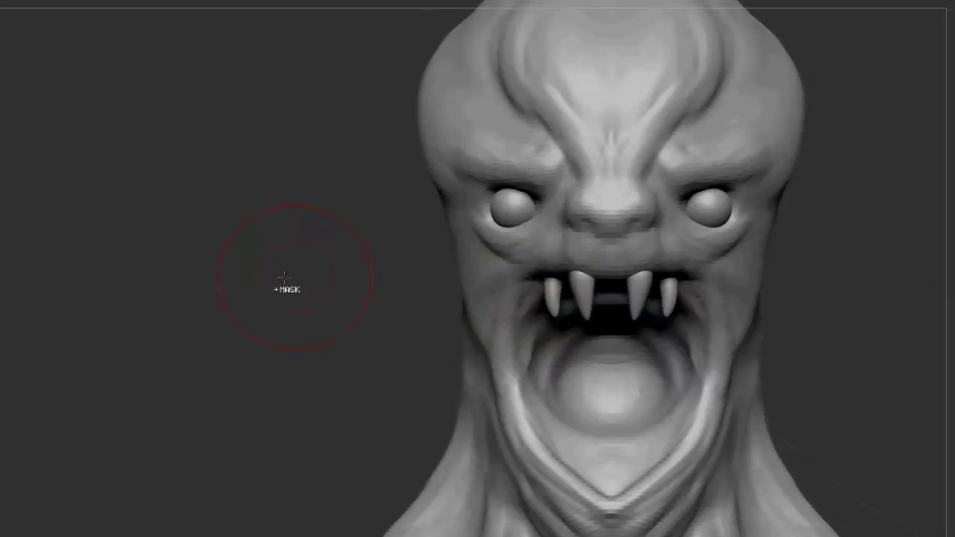
pyautogui.moveTo(342, 256); pyautogui.dragTo(331, 267)
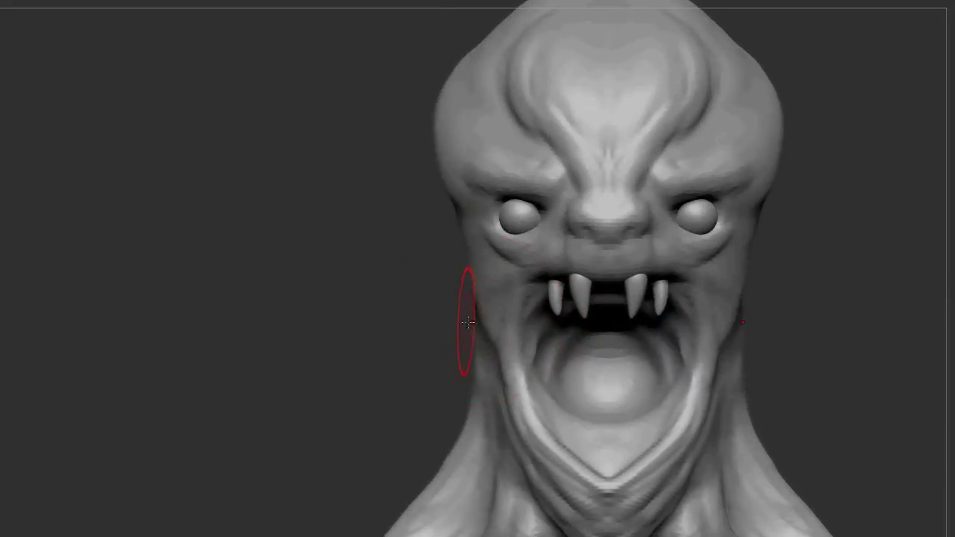
pyautogui.moveTo(525, 436); pyautogui.dragTo(522, 403, button='right')
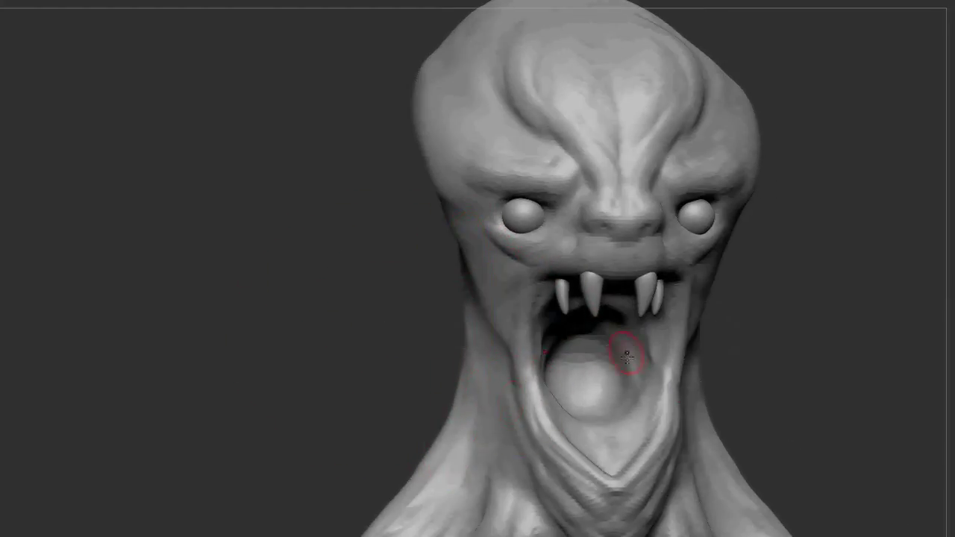
pyautogui.moveTo(644, 381)
pyautogui.keyDown('ctrl'); pyautogui.mouseDown(button='right')
pyautogui.moveTo(350, 231)
pyautogui.moveTo(490, 243)
pyautogui.mouseUp(button='right'); pyautogui.keyUp('ctrl')
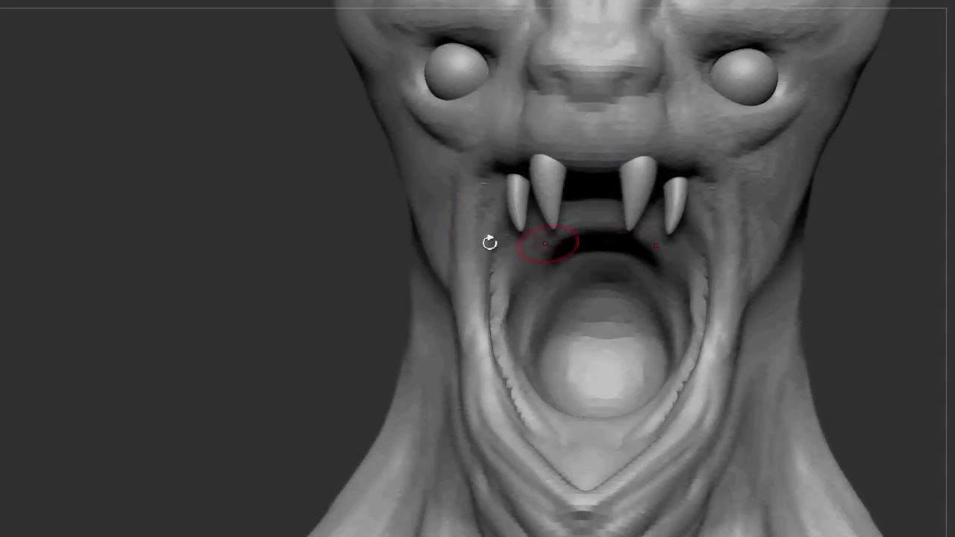
pyautogui.keyDown('alt'); pyautogui.moveTo(312, 189); pyautogui.dragTo(313, 304, button='right'); pyautogui.keyUp('alt')
pyautogui.moveTo(453, 244); pyautogui.dragTo(509, 288, button='right')
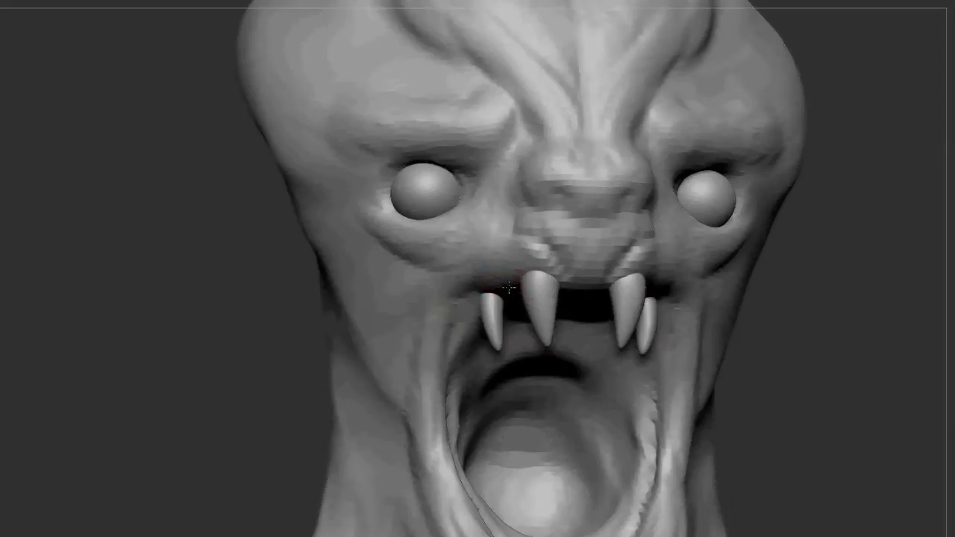
pyautogui.keyDown('ctrl'); pyautogui.moveTo(413, 333); pyautogui.dragTo(441, 267, button='right'); pyautogui.keyUp('ctrl')
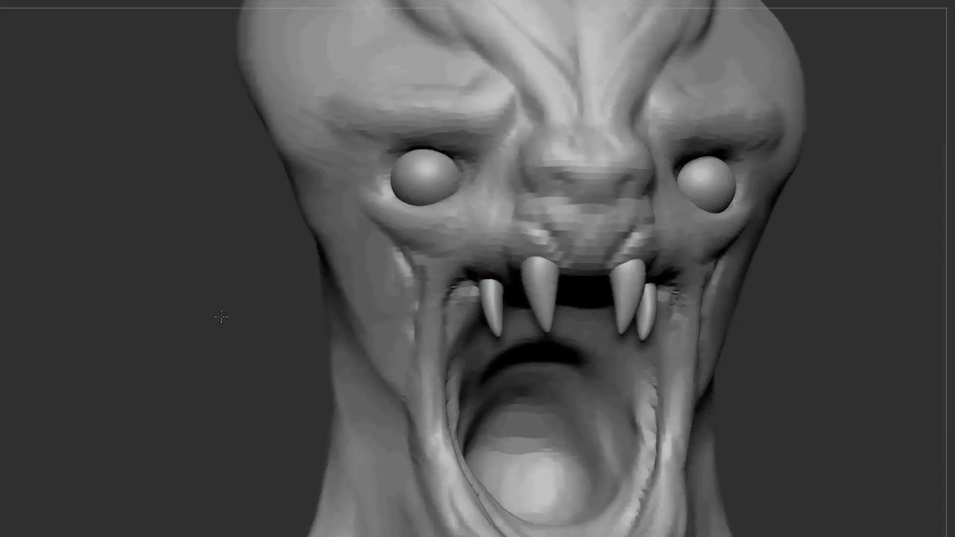
# Review the head close up and in three-quarter view, and adjust the brush size
pyautogui.keyDown('ctrl'); pyautogui.moveTo(367, 254); pyautogui.dragTo(395, 150); pyautogui.keyUp('ctrl')
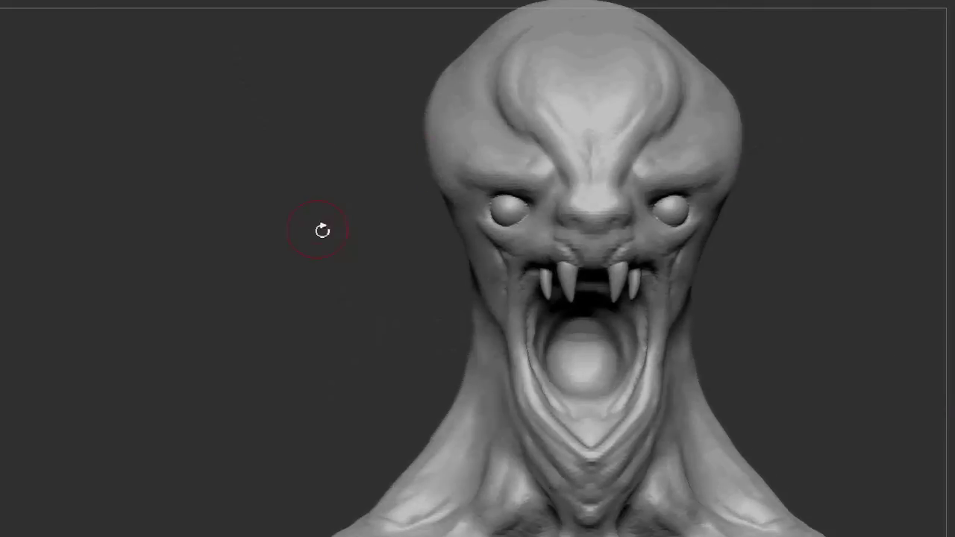
pyautogui.keyDown('ctrl'); pyautogui.moveTo(322, 227); pyautogui.dragTo(704, 291, button='right'); pyautogui.keyUp('ctrl')
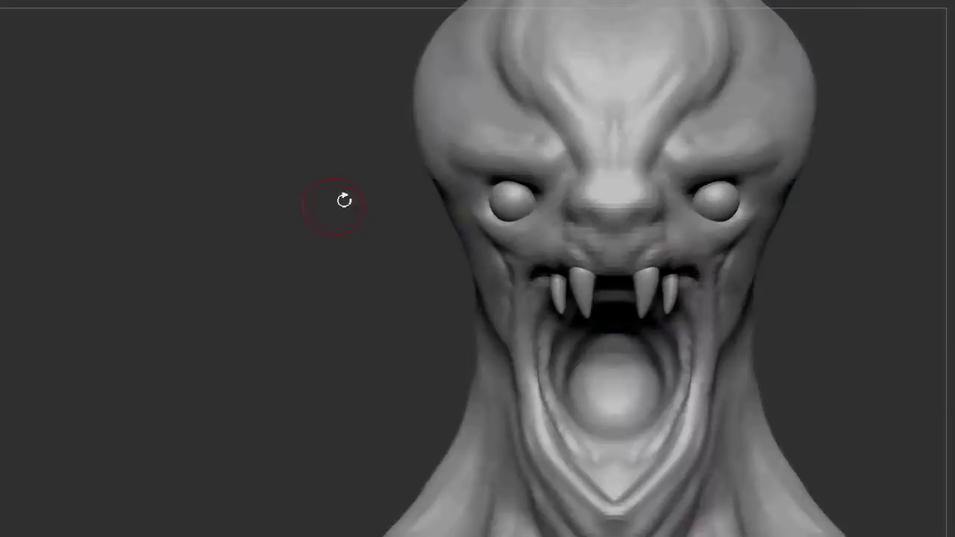
pyautogui.moveTo(341, 201)
pyautogui.mouseDown()
pyautogui.moveTo(603, 266)
pyautogui.moveTo(578, 246)
pyautogui.mouseUp()
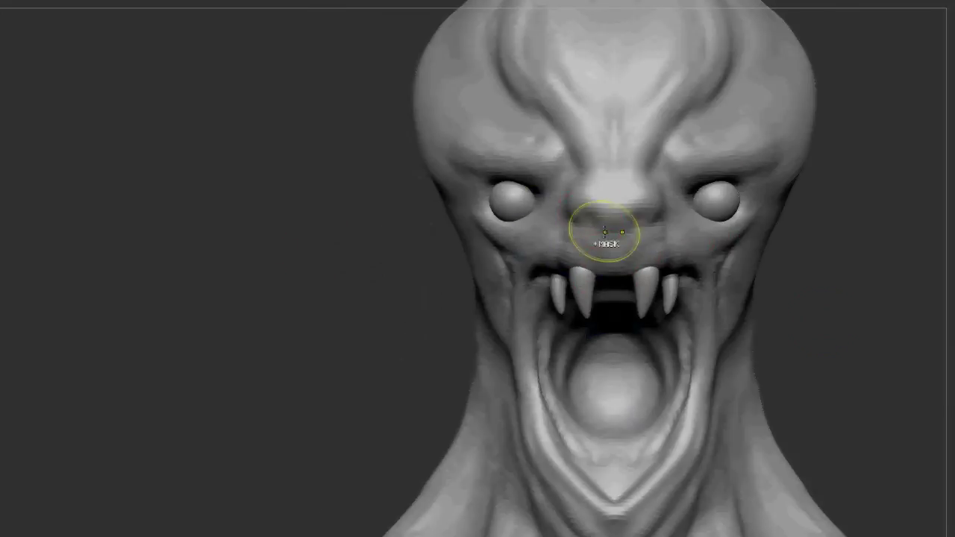
pyautogui.moveTo(339, 299); pyautogui.dragTo(368, 373)
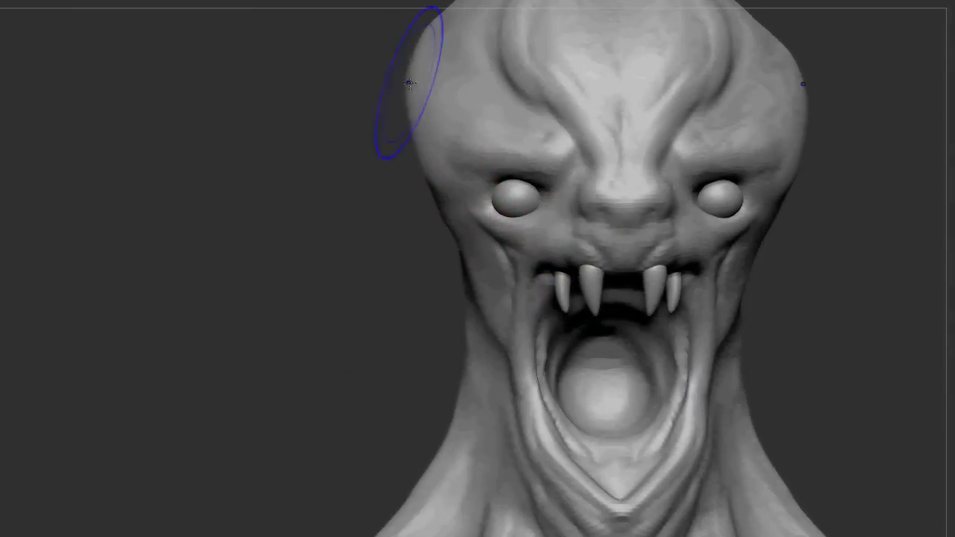
pyautogui.moveTo(346, 276); pyautogui.dragTo(394, 380)
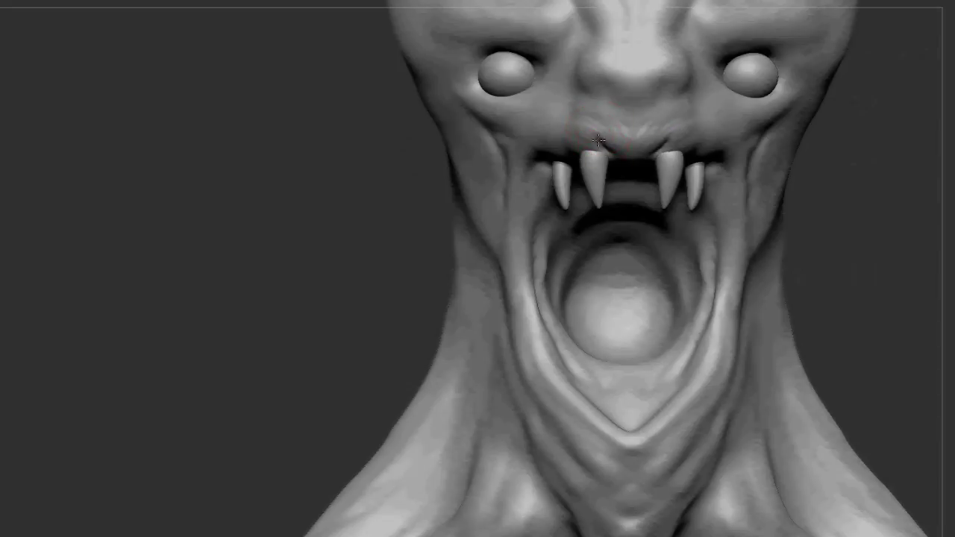
pyautogui.press('s')
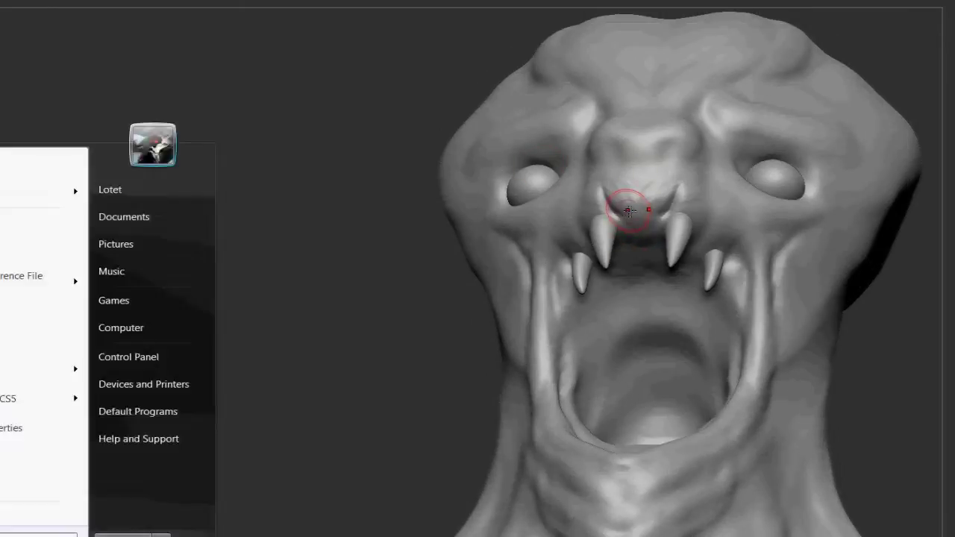
pyautogui.moveTo(628, 249); pyautogui.dragTo(604, 198, button='right')
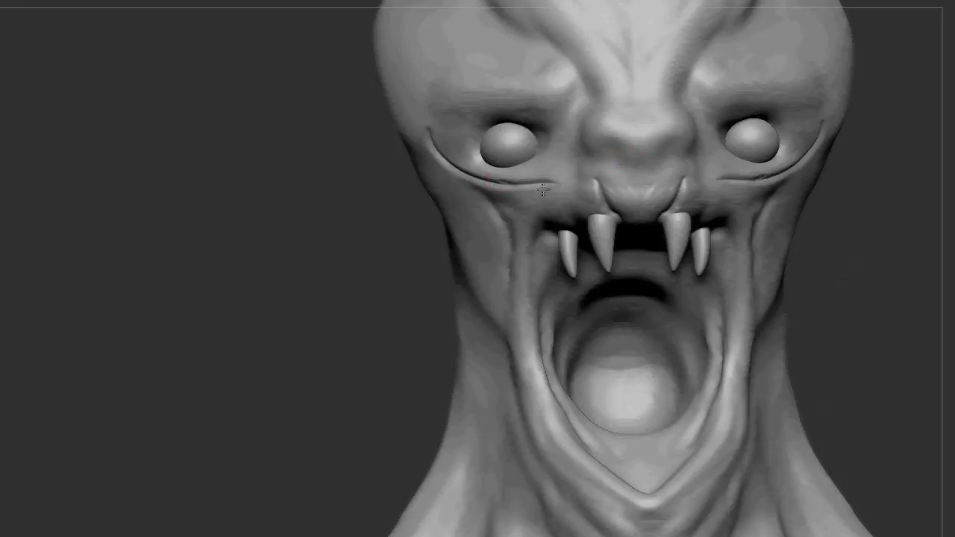
# Isolate the two front fangs, restore the full model, and sculpt ridges from fangs along both cheeks
pyautogui.keyDown('ctrl'); pyautogui.keyDown('shift'); pyautogui.click(591, 224); pyautogui.keyUp('shift'); pyautogui.keyUp('ctrl')
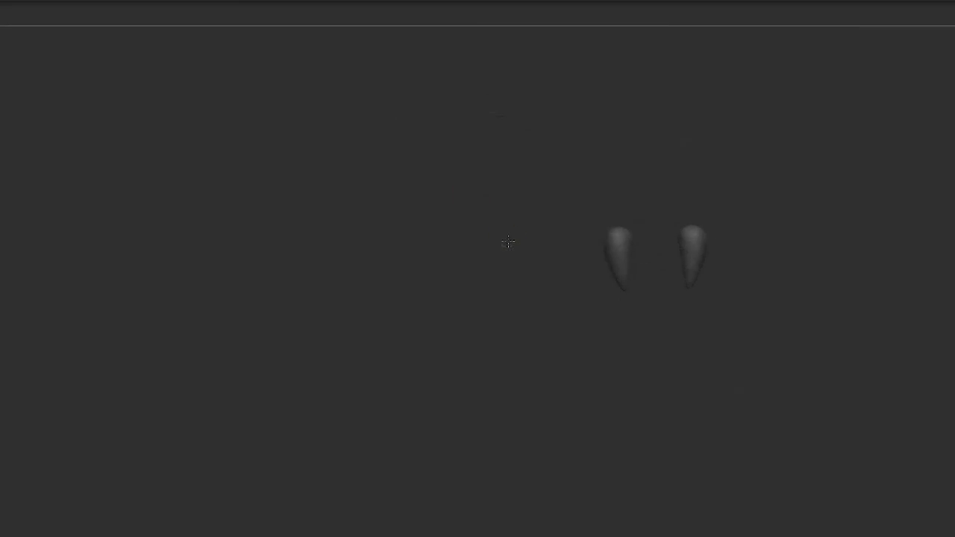
pyautogui.keyDown('ctrl'); pyautogui.keyDown('shift'); pyautogui.click(511, 246); pyautogui.keyUp('shift'); pyautogui.keyUp('ctrl')
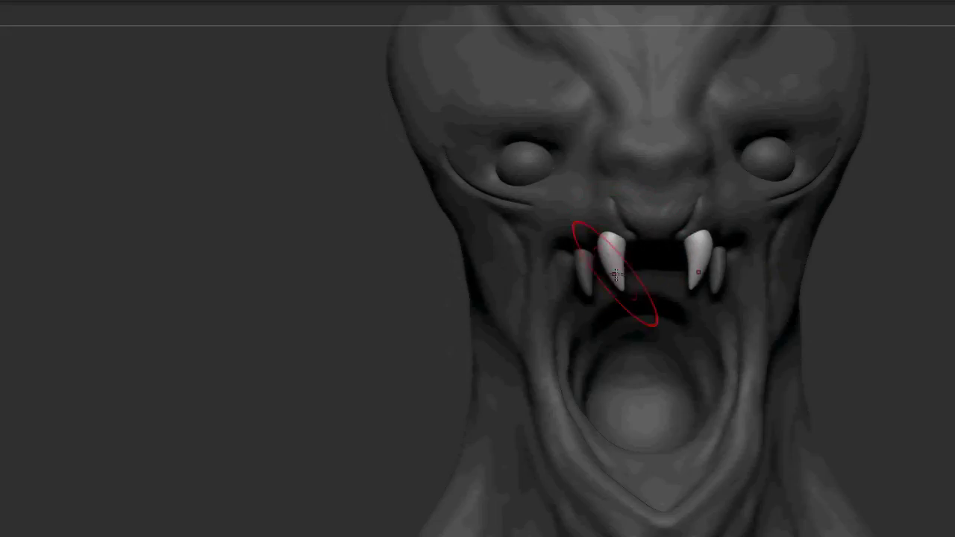
pyautogui.keyDown('ctrl'); pyautogui.moveTo(290, 188); pyautogui.dragTo(354, 236, button='right'); pyautogui.keyUp('ctrl')
pyautogui.keyDown('ctrl'); pyautogui.click(353, 236); pyautogui.keyUp('ctrl')
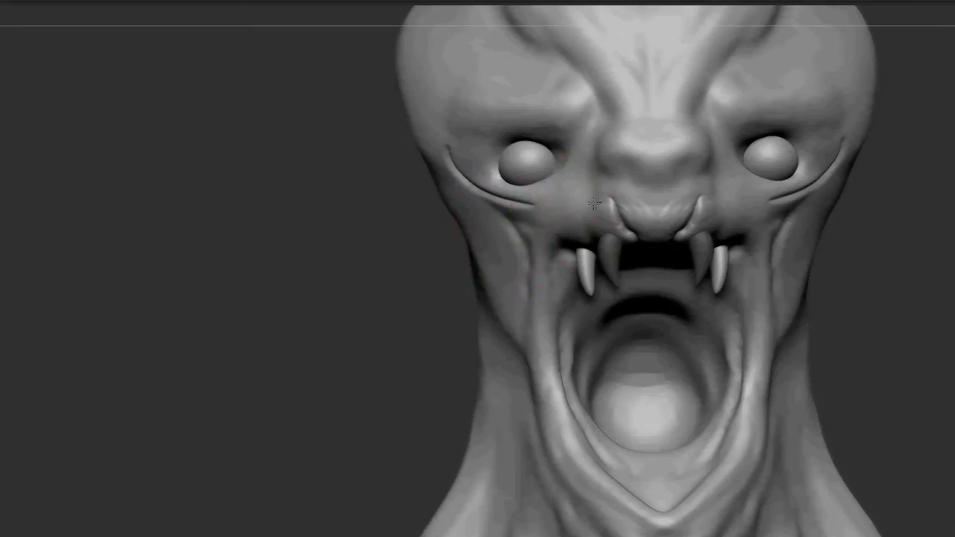
pyautogui.moveTo(499, 212); pyautogui.dragTo(592, 207)
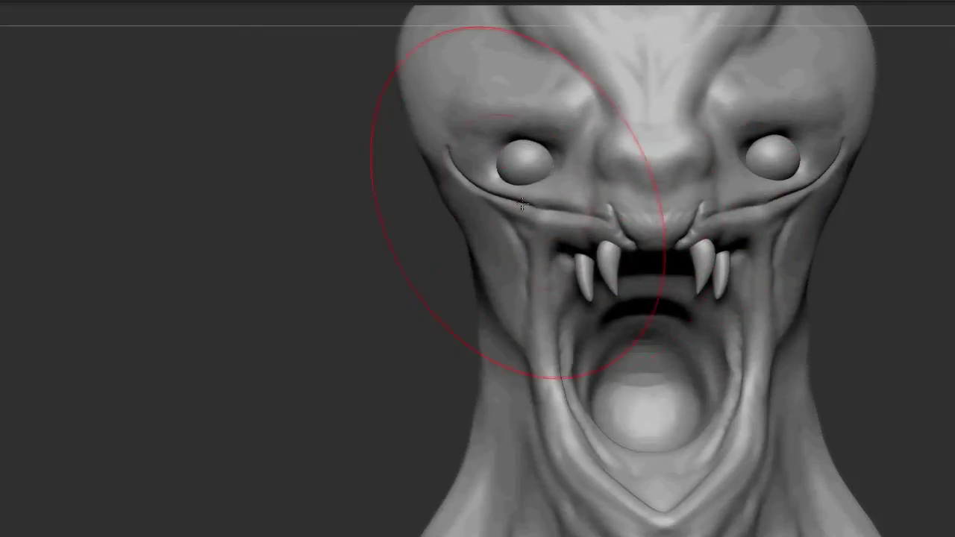
# Deepen the cheek creases from eyes to fangs on both sides and enlarge the brush
pyautogui.moveTo(491, 170); pyautogui.dragTo(627, 220)
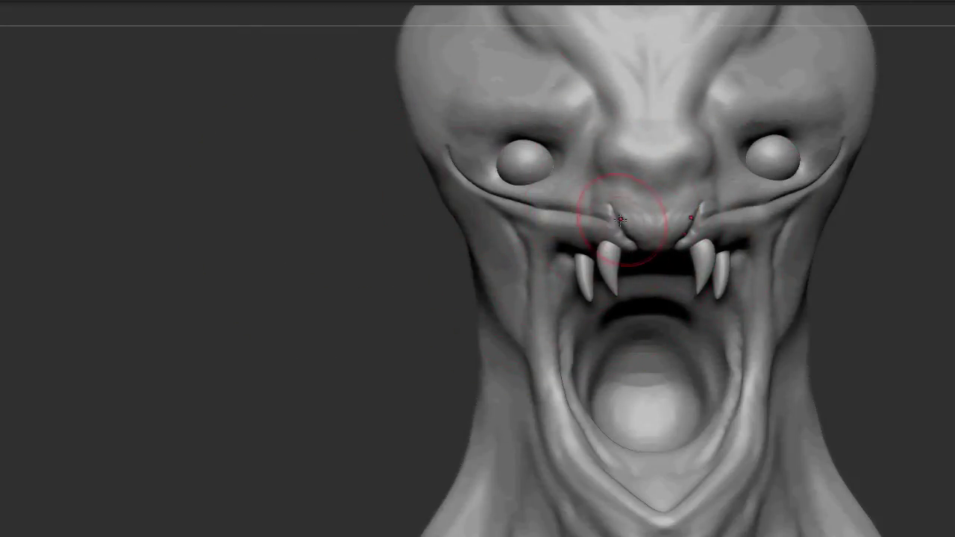
pyautogui.moveTo(518, 213); pyautogui.dragTo(621, 233)
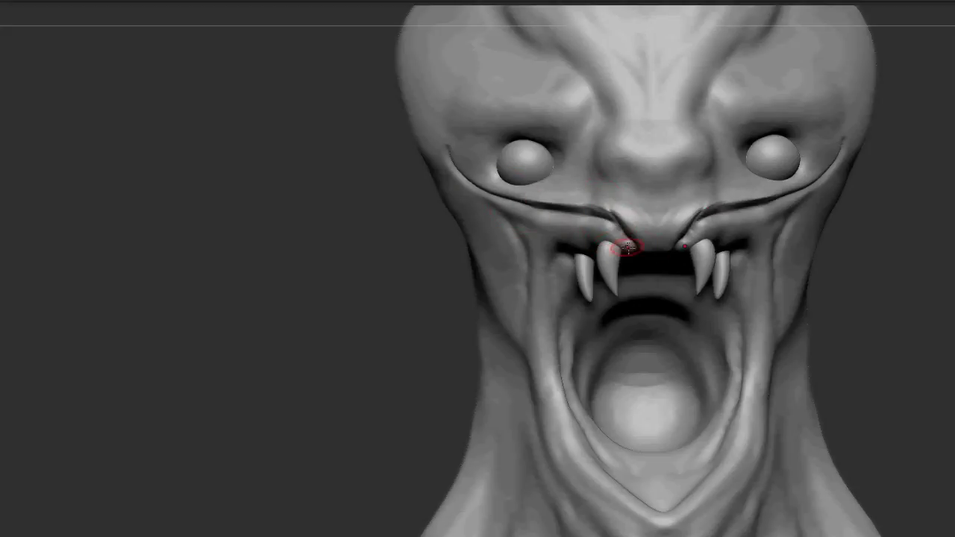
pyautogui.moveTo(373, 211); pyautogui.dragTo(728, 241)
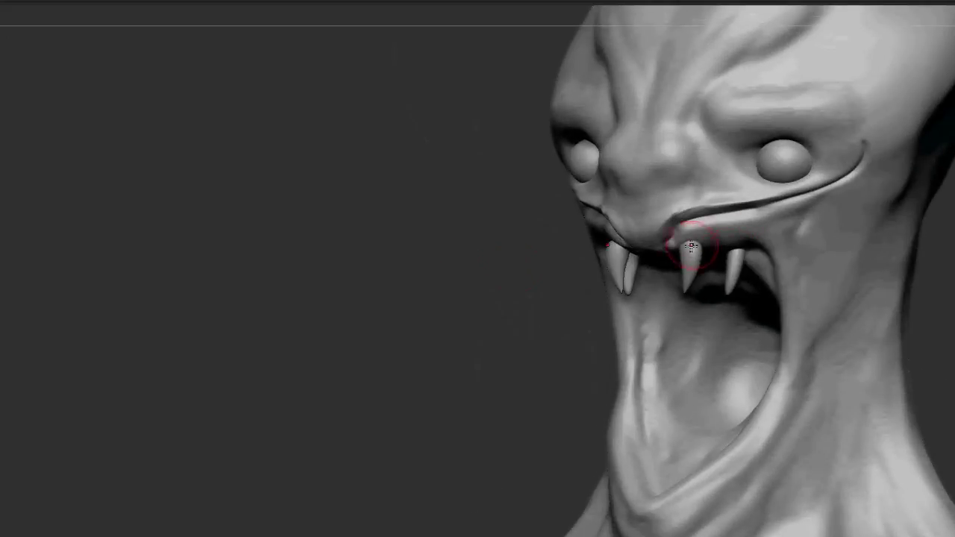
pyautogui.press('s')
pyautogui.moveTo(575, 256); pyautogui.dragTo(602, 258)
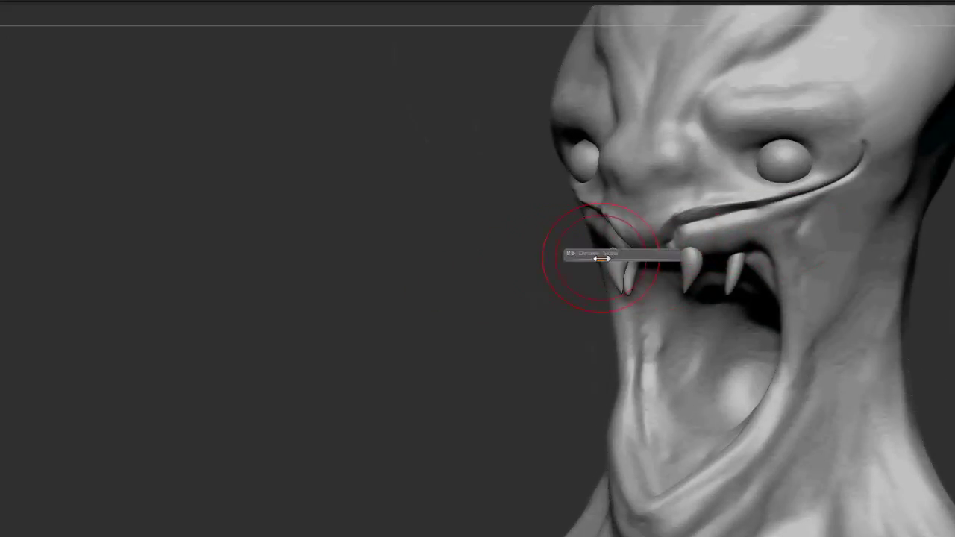
pyautogui.moveTo(602, 258); pyautogui.dragTo(718, 259, button='right')
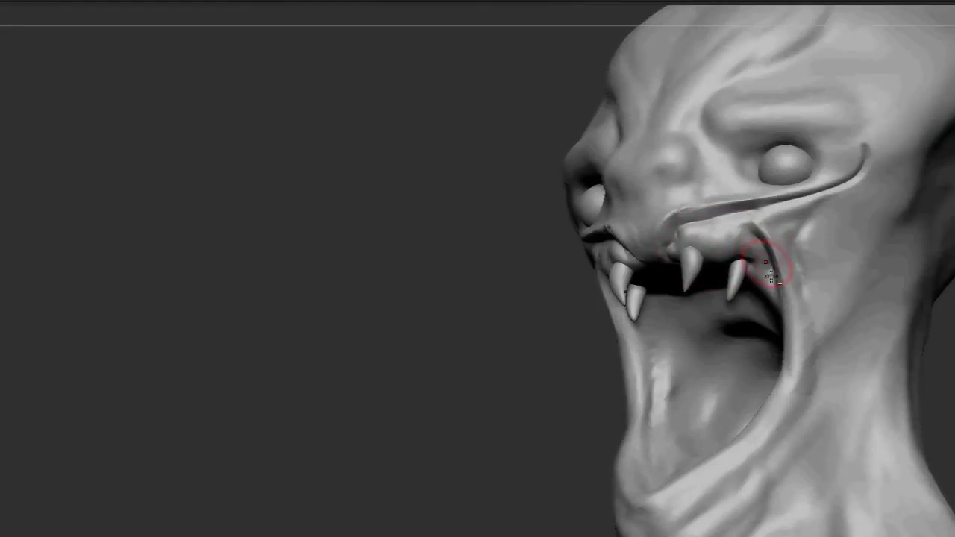
pyautogui.moveTo(772, 260); pyautogui.dragTo(763, 269, button='right')
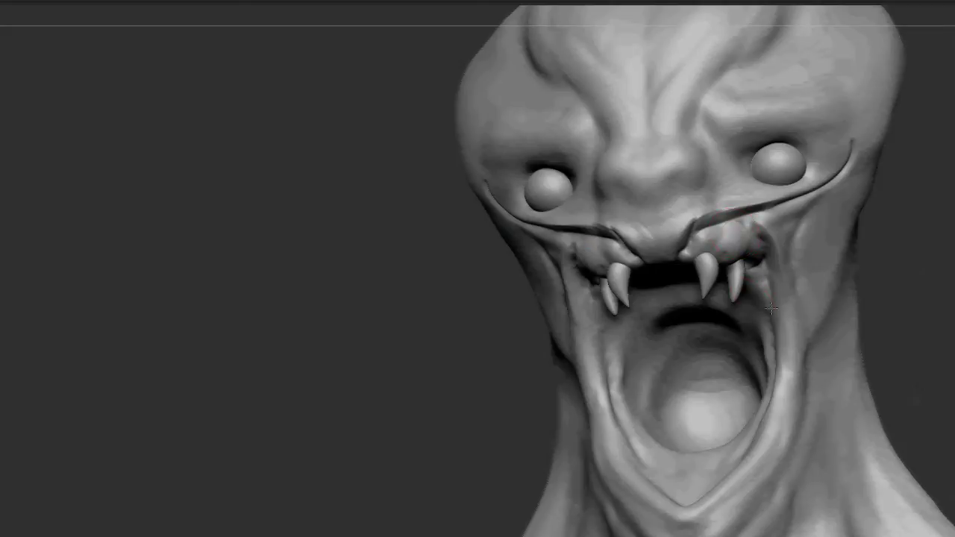
# Sculpt the inside of the mouth and carve swirling detail into the mouth and throat
pyautogui.moveTo(765, 323); pyautogui.dragTo(656, 374)
pyautogui.moveTo(657, 336); pyautogui.dragTo(754, 388)
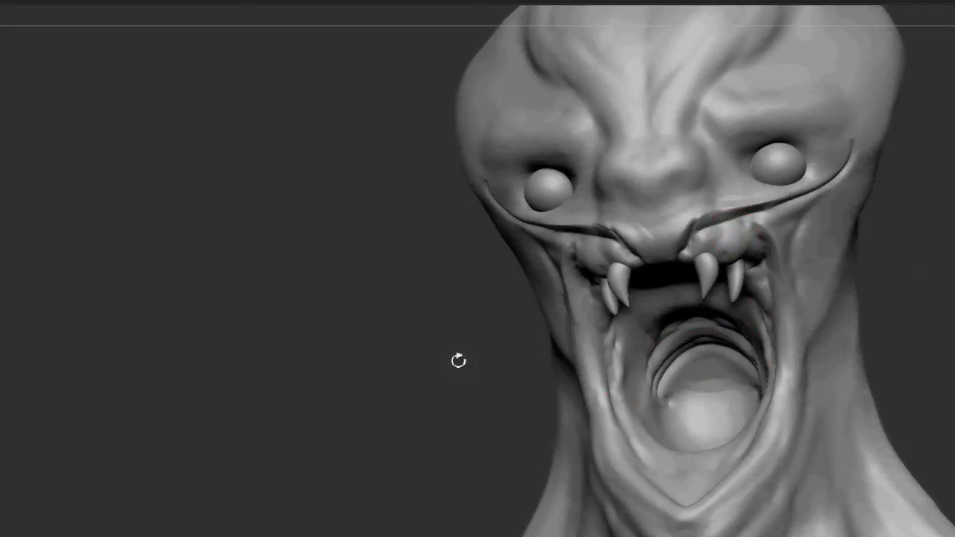
pyautogui.moveTo(459, 360); pyautogui.dragTo(676, 371, button='right')
pyautogui.moveTo(676, 371); pyautogui.dragTo(694, 418)
pyautogui.moveTo(642, 351)
pyautogui.mouseDown()
pyautogui.moveTo(597, 405)
pyautogui.moveTo(657, 508)
pyautogui.mouseUp()
pyautogui.moveTo(464, 450)
pyautogui.mouseDown(button='right')
pyautogui.moveTo(443, 277)
pyautogui.moveTo(392, 207)
pyautogui.moveTo(571, 241)
pyautogui.mouseUp(button='right')
# Carve a groove from each eye up to the brow and a fainter crease across the brow
pyautogui.moveTo(578, 247)
pyautogui.mouseDown()
pyautogui.moveTo(501, 181)
pyautogui.moveTo(533, 203)
pyautogui.moveTo(515, 187)
pyautogui.mouseUp()
pyautogui.moveTo(515, 187); pyautogui.dragTo(489, 182, button='right')
pyautogui.moveTo(489, 181)
pyautogui.mouseDown()
pyautogui.moveTo(412, 130)
pyautogui.moveTo(617, 193)
pyautogui.mouseUp()
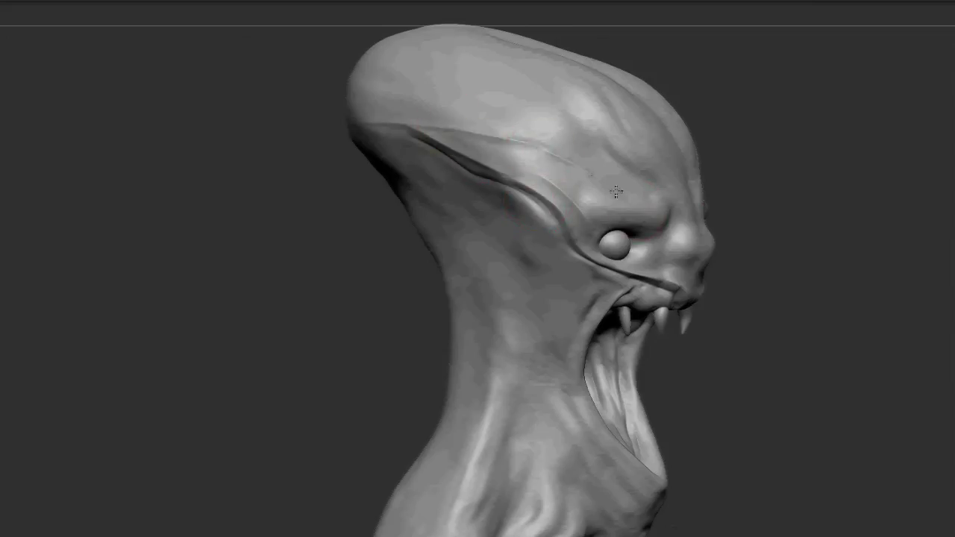
pyautogui.moveTo(507, 157); pyautogui.dragTo(615, 312, button='right')
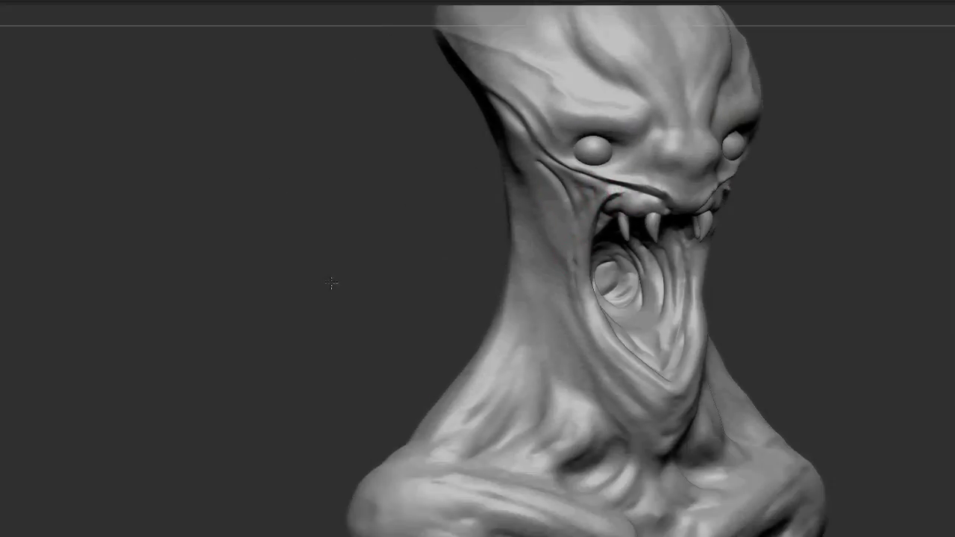
# Carve wrinkle creases and grooves across the throat and along the mouth sides
pyautogui.keyDown('alt'); pyautogui.moveTo(608, 383); pyautogui.dragTo(619, 373, button='right'); pyautogui.keyUp('alt')
pyautogui.moveTo(648, 415)
pyautogui.mouseDown()
pyautogui.moveTo(731, 427)
pyautogui.moveTo(658, 465)
pyautogui.mouseUp()
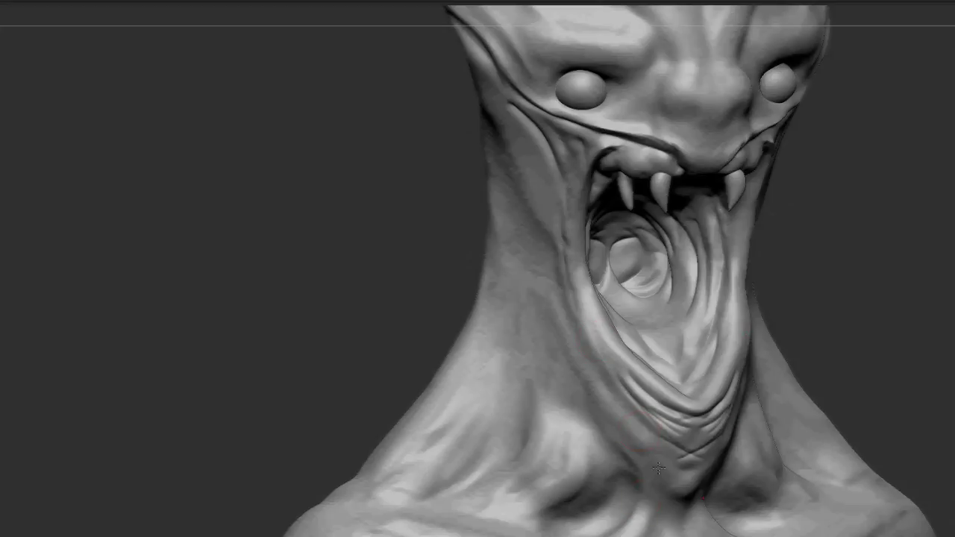
pyautogui.moveTo(661, 505)
pyautogui.mouseDown()
pyautogui.moveTo(640, 465)
pyautogui.moveTo(559, 399)
pyautogui.moveTo(581, 338)
pyautogui.mouseUp()
pyautogui.moveTo(581, 338)
pyautogui.mouseDown(button='right')
pyautogui.moveTo(567, 314)
pyautogui.moveTo(640, 230)
pyautogui.mouseUp(button='right')
pyautogui.moveTo(625, 184)
pyautogui.mouseDown(button='right')
pyautogui.moveTo(351, 199)
pyautogui.moveTo(457, 218)
pyautogui.mouseUp(button='right')
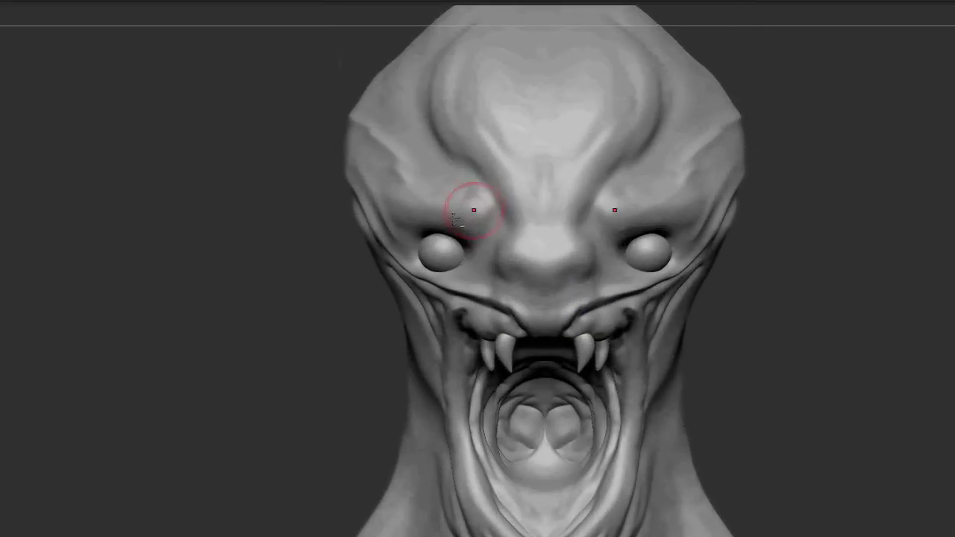
# Carve a curled nostril groove beside the nose and zoom in for a frontal view
pyautogui.moveTo(501, 269); pyautogui.dragTo(601, 258)
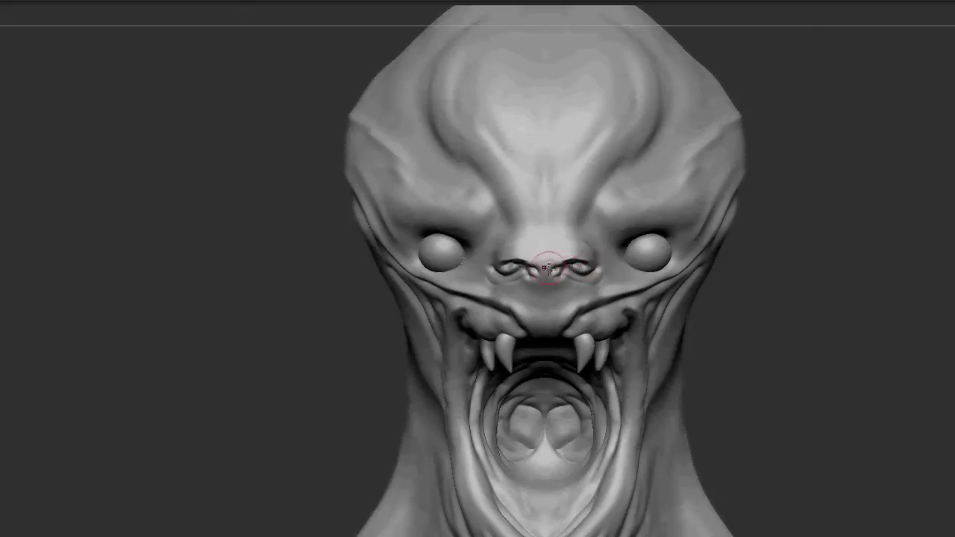
pyautogui.moveTo(261, 277); pyautogui.dragTo(585, 267)
pyautogui.moveTo(246, 330)
pyautogui.keyDown('shift'); pyautogui.mouseDown()
pyautogui.moveTo(207, 330)
pyautogui.moveTo(554, 214)
pyautogui.moveTo(558, 235)
pyautogui.moveTo(550, 211)
pyautogui.mouseUp(); pyautogui.keyUp('shift')
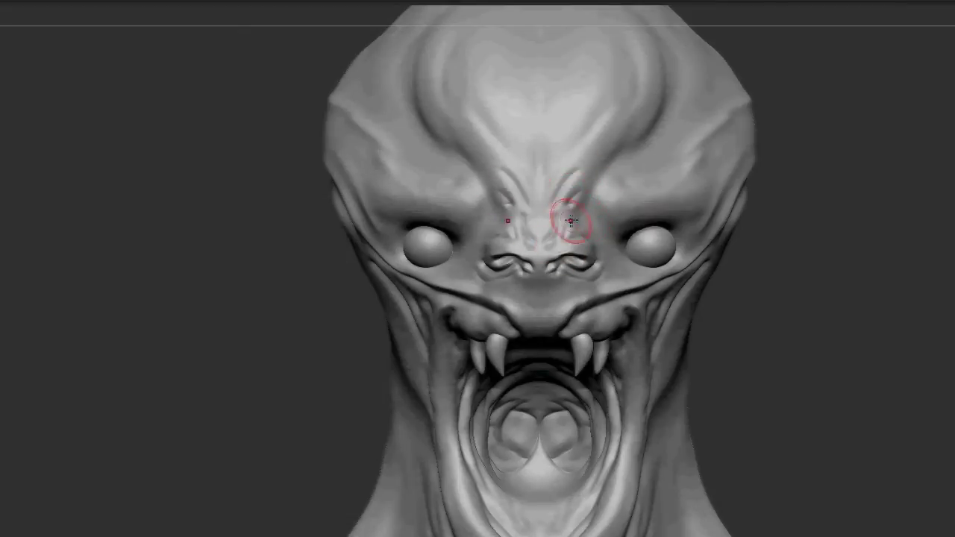
pyautogui.moveTo(239, 202); pyautogui.dragTo(233, 204)
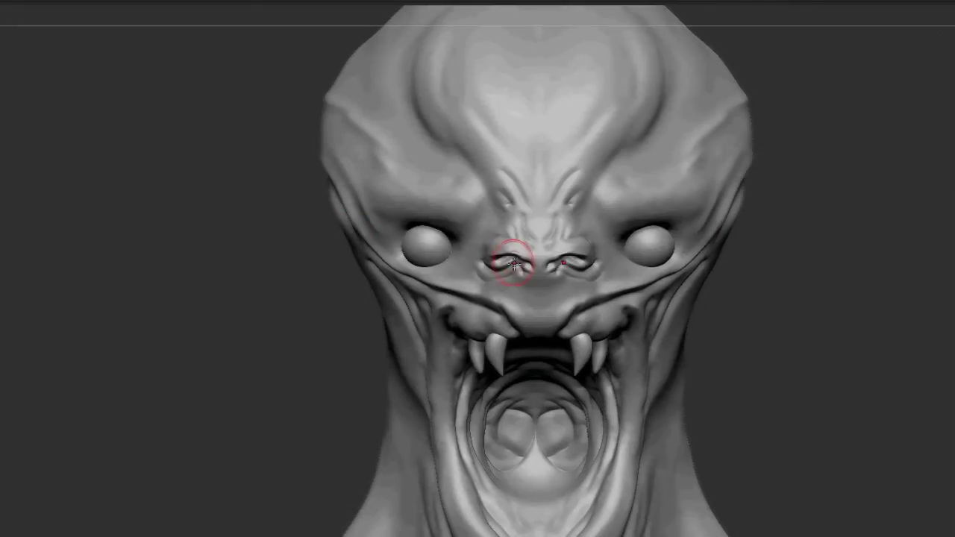
# Dismiss the system menu covering the canvas and check the head from several angles
pyautogui.press('super')
pyautogui.press('Escape')
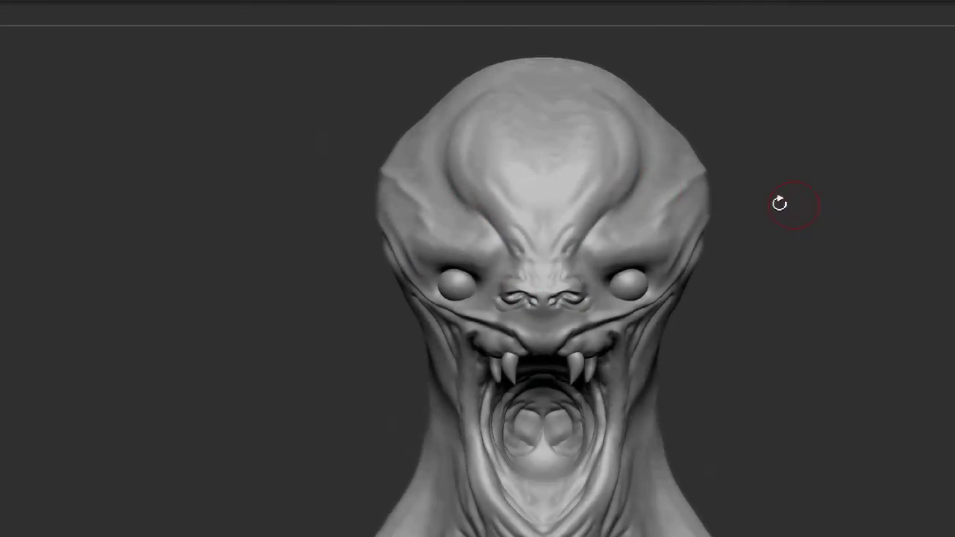
pyautogui.moveTo(226, 192); pyautogui.dragTo(662, 187)
pyautogui.moveTo(565, 261); pyautogui.dragTo(454, 334)
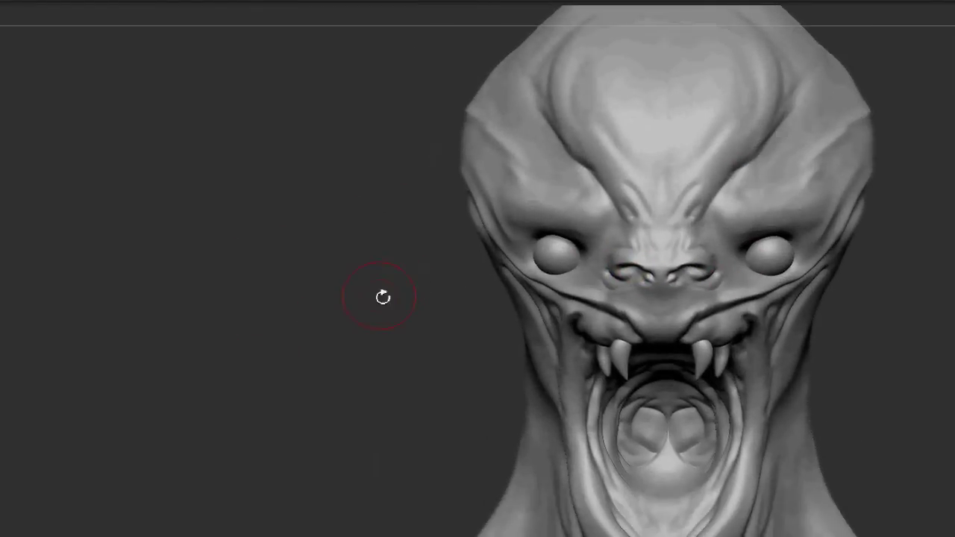
pyautogui.moveTo(381, 294); pyautogui.dragTo(527, 198)
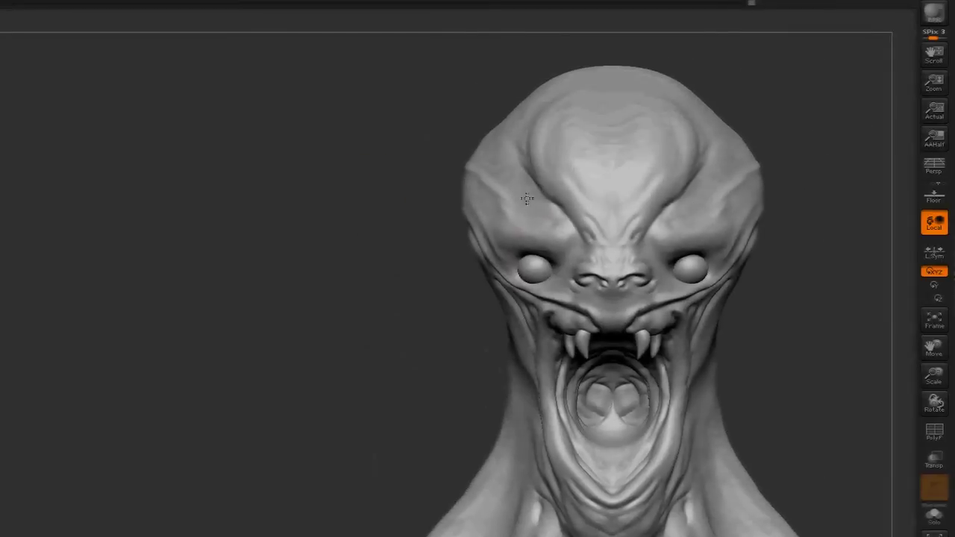
pyautogui.moveTo(453, 294); pyautogui.dragTo(454, 294)
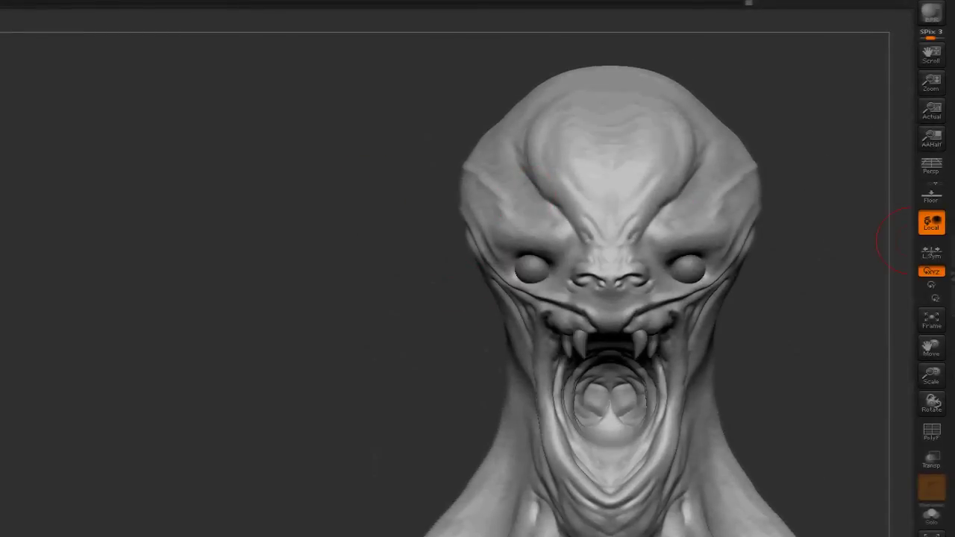
# Solo the head to check it without eyes and teeth, then show them again
pyautogui.moveTo(309, 234)
pyautogui.mouseDown()
pyautogui.moveTo(317, 287)
pyautogui.moveTo(341, 213)
pyautogui.moveTo(545, 230)
pyautogui.mouseUp()
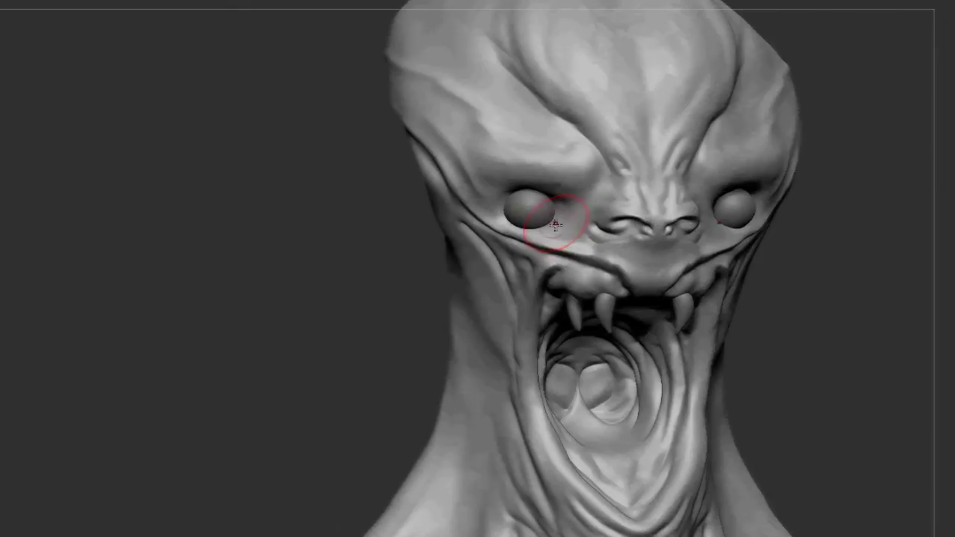
pyautogui.keyDown('alt'); pyautogui.click(552, 227); pyautogui.keyUp('alt')
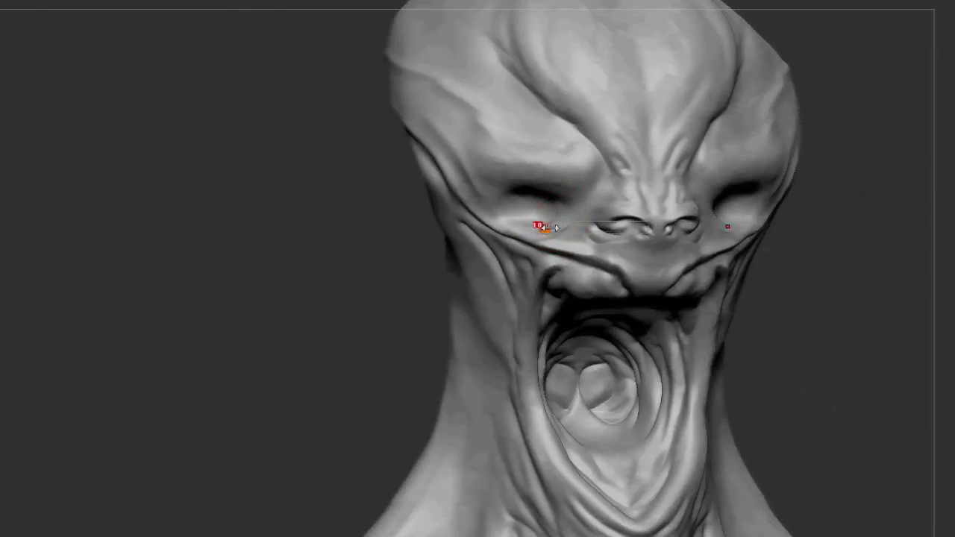
pyautogui.keyDown('alt'); pyautogui.click(540, 242); pyautogui.keyUp('alt')
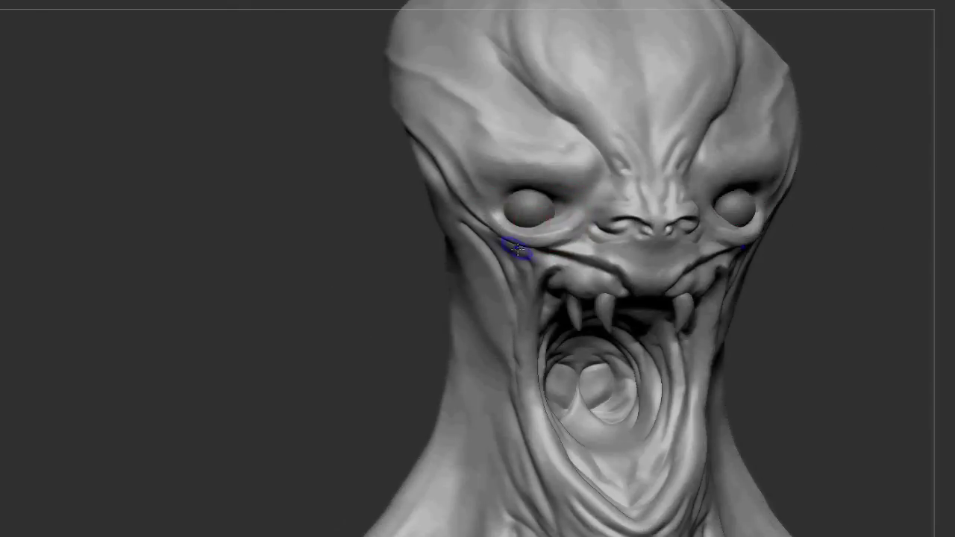
pyautogui.moveTo(510, 241); pyautogui.dragTo(512, 248, button='right')
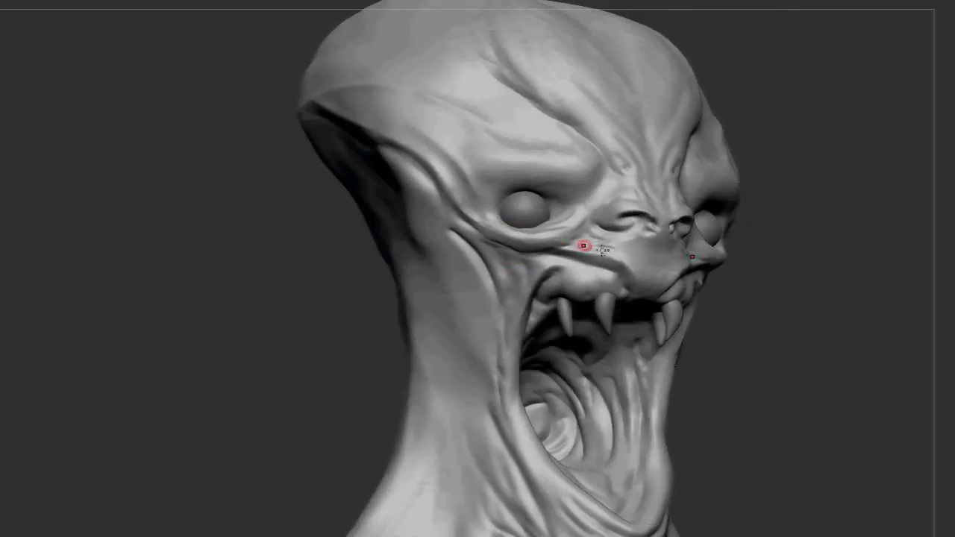
pyautogui.moveTo(529, 202); pyautogui.dragTo(363, 199, button='right')
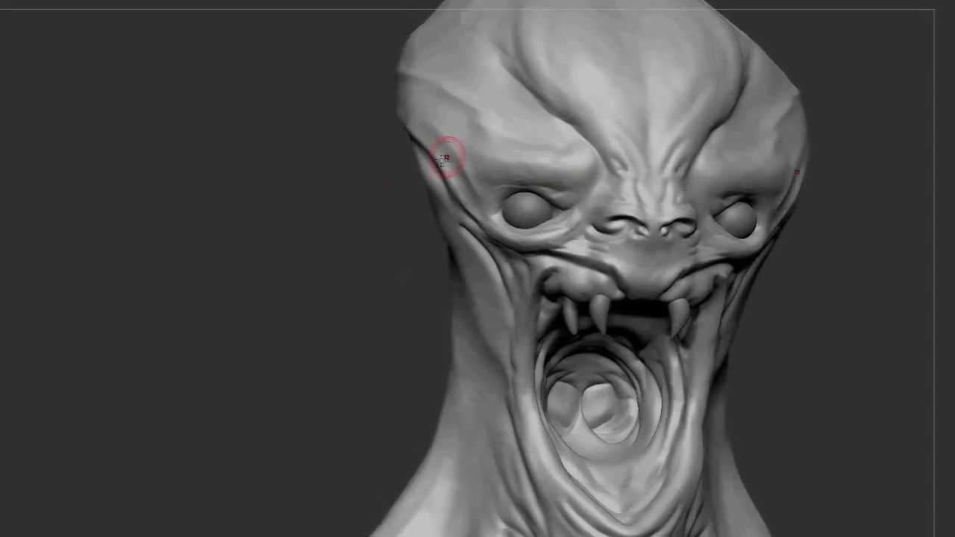
# Build up the left brow ridge and deepen the upper-lip creases on both sides
pyautogui.moveTo(532, 187); pyautogui.dragTo(633, 162)
pyautogui.moveTo(565, 112); pyautogui.dragTo(529, 238, button='right')
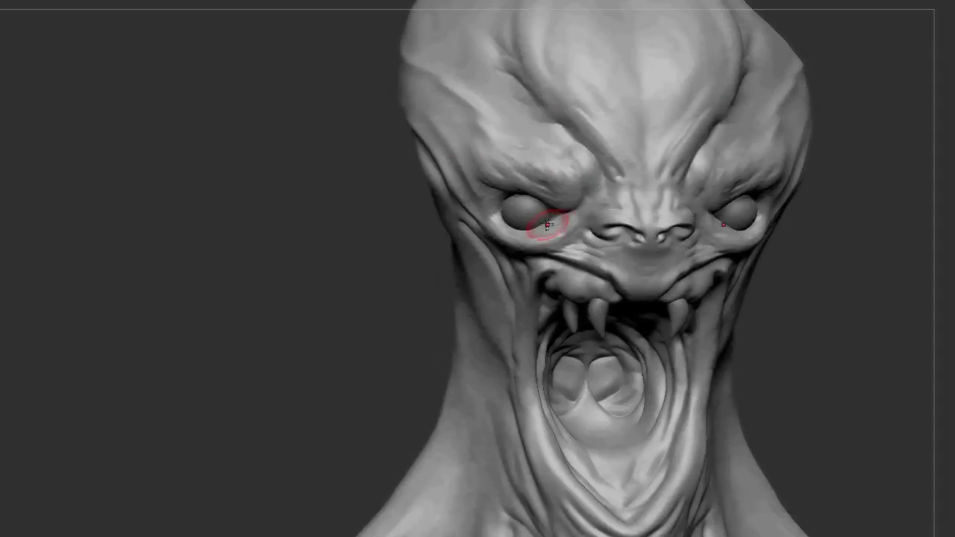
pyautogui.keyDown('ctrl'); pyautogui.moveTo(323, 230); pyautogui.dragTo(416, 245, button='right'); pyautogui.keyUp('ctrl')
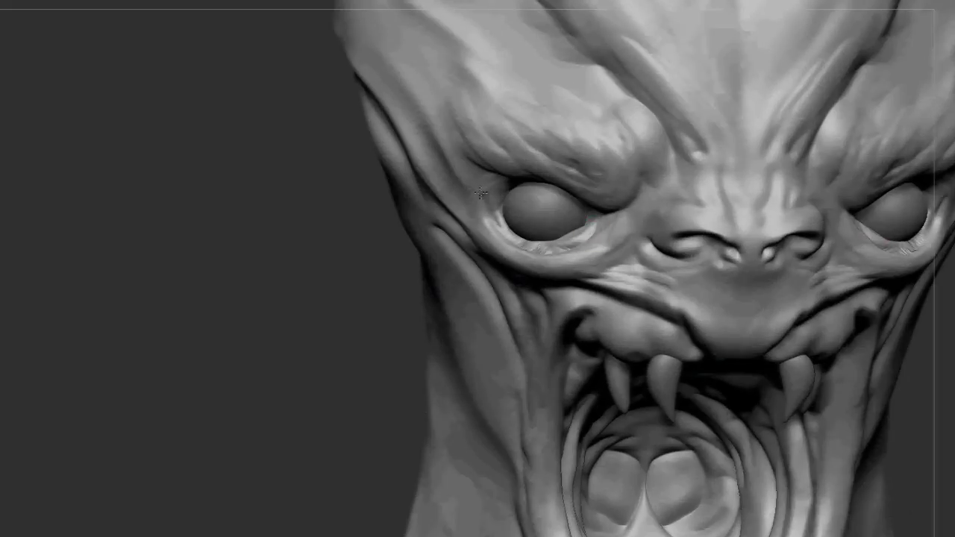
pyautogui.moveTo(597, 294); pyautogui.dragTo(657, 309)
pyautogui.moveTo(580, 277); pyautogui.dragTo(696, 328)
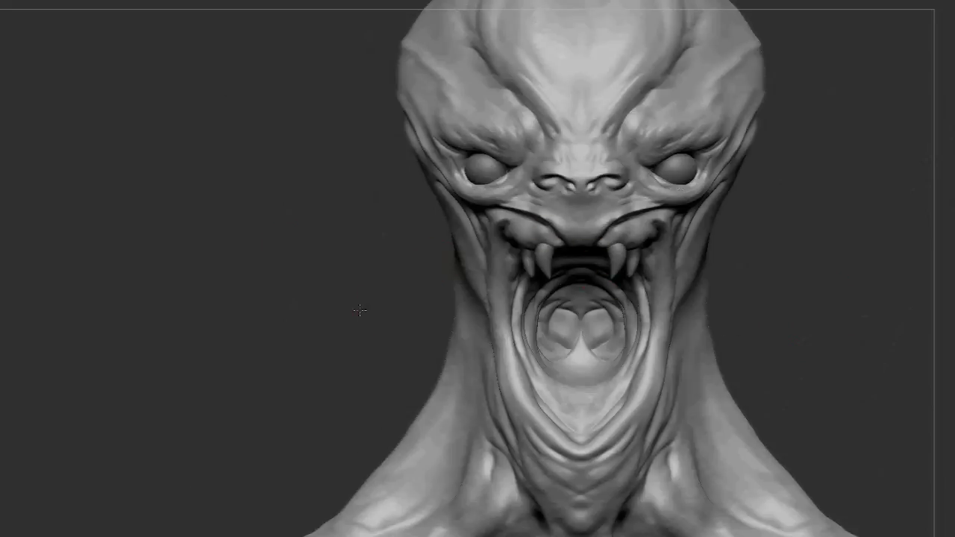
# Reshape and refine the neck folds below and beside the mouth
pyautogui.moveTo(382, 309); pyautogui.dragTo(657, 233)
pyautogui.moveTo(634, 358); pyautogui.dragTo(574, 463)
pyautogui.moveTo(620, 400); pyautogui.dragTo(574, 456)
pyautogui.moveTo(631, 366)
pyautogui.mouseDown()
pyautogui.moveTo(568, 448)
pyautogui.moveTo(628, 397)
pyautogui.mouseUp()
pyautogui.moveTo(350, 381); pyautogui.dragTo(579, 459)
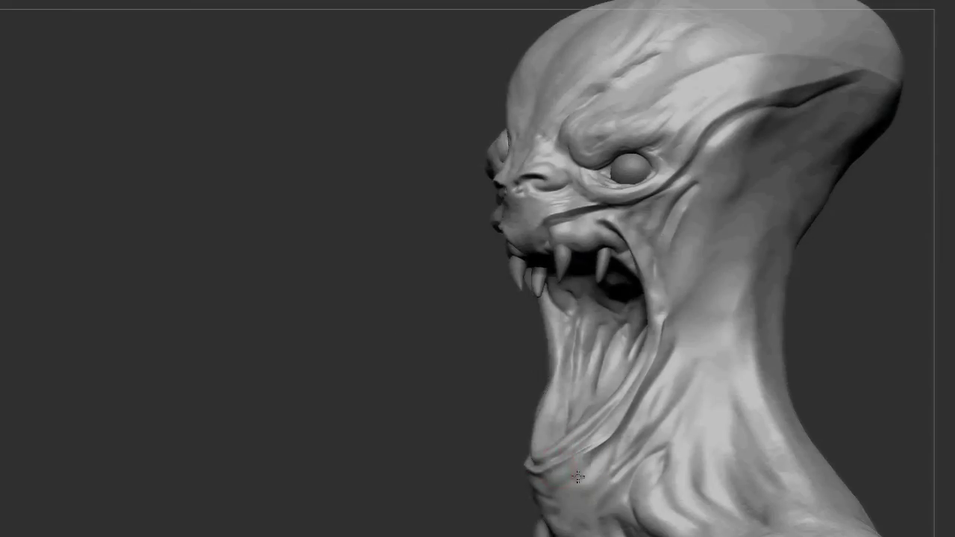
pyautogui.moveTo(572, 494)
pyautogui.mouseDown()
pyautogui.moveTo(690, 299)
pyautogui.moveTo(714, 288)
pyautogui.moveTo(722, 226)
pyautogui.mouseUp()
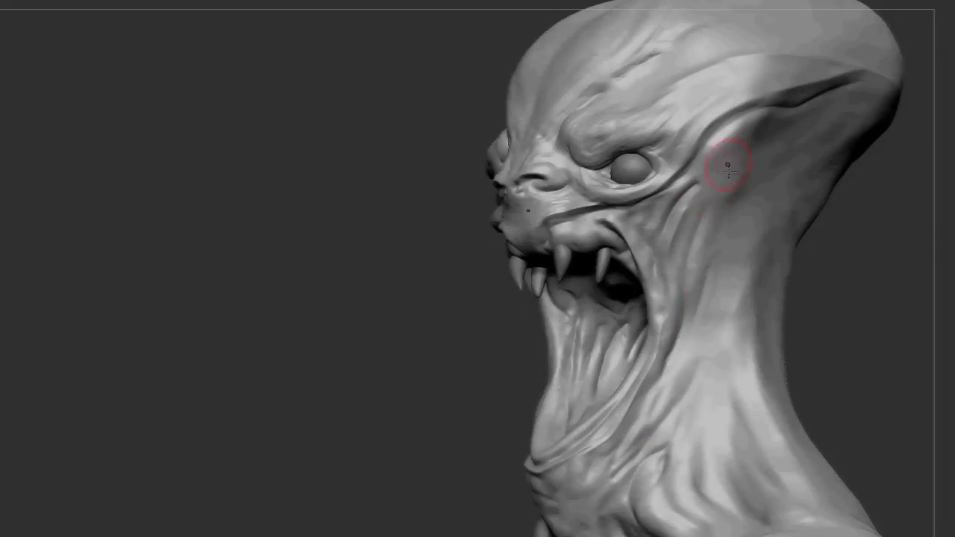
# Check the head from front and side, then pick a new throat brush from the B palette
pyautogui.moveTo(464, 255)
pyautogui.mouseDown()
pyautogui.moveTo(655, 303)
pyautogui.moveTo(633, 368)
pyautogui.moveTo(629, 234)
pyautogui.mouseUp()
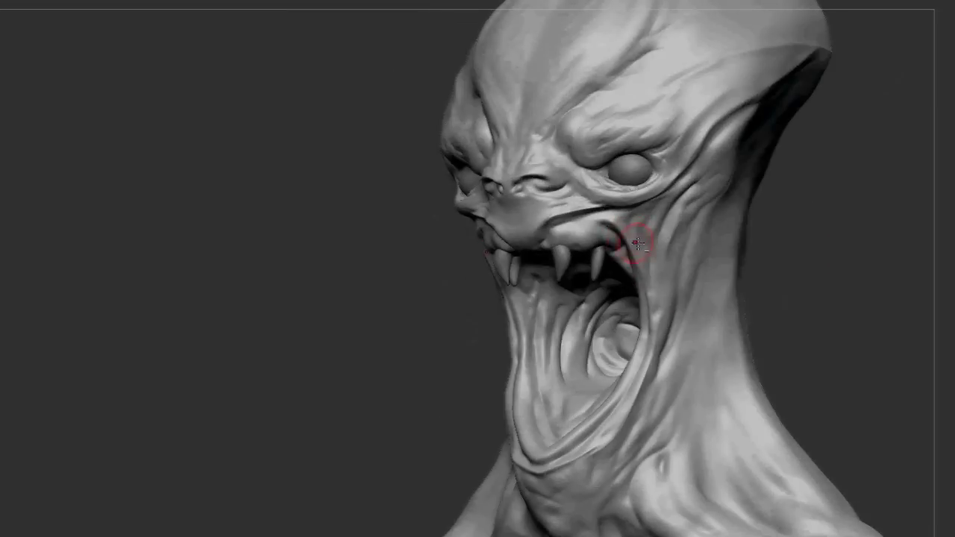
pyautogui.moveTo(525, 236)
pyautogui.mouseDown()
pyautogui.moveTo(294, 252)
pyautogui.moveTo(521, 211)
pyautogui.mouseUp()
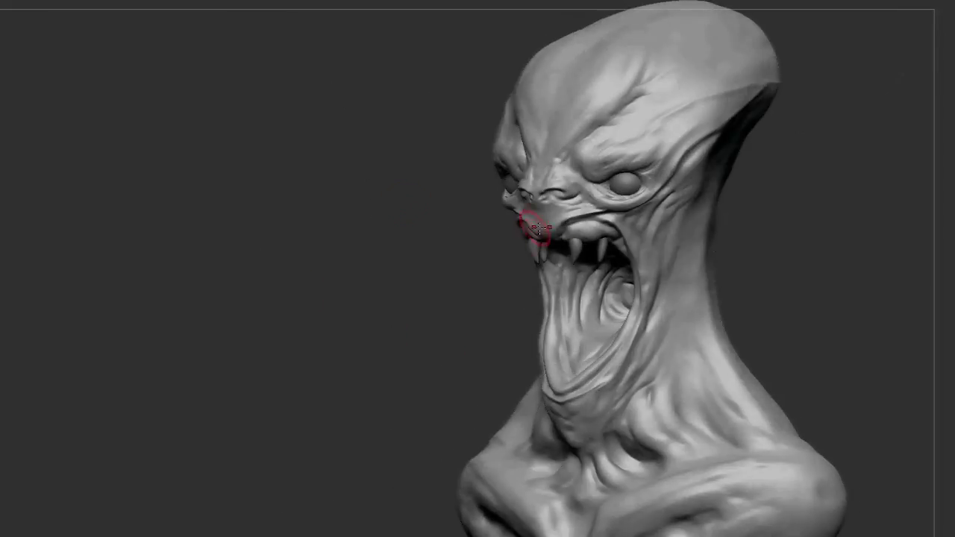
pyautogui.moveTo(575, 181)
pyautogui.mouseDown()
pyautogui.moveTo(533, 224)
pyautogui.moveTo(597, 235)
pyautogui.mouseUp()
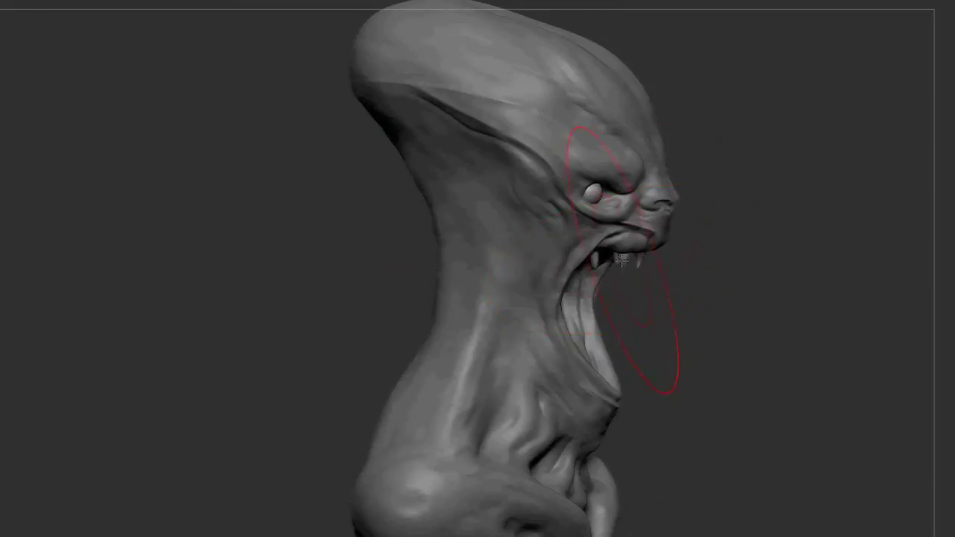
pyautogui.moveTo(643, 259); pyautogui.dragTo(677, 270)
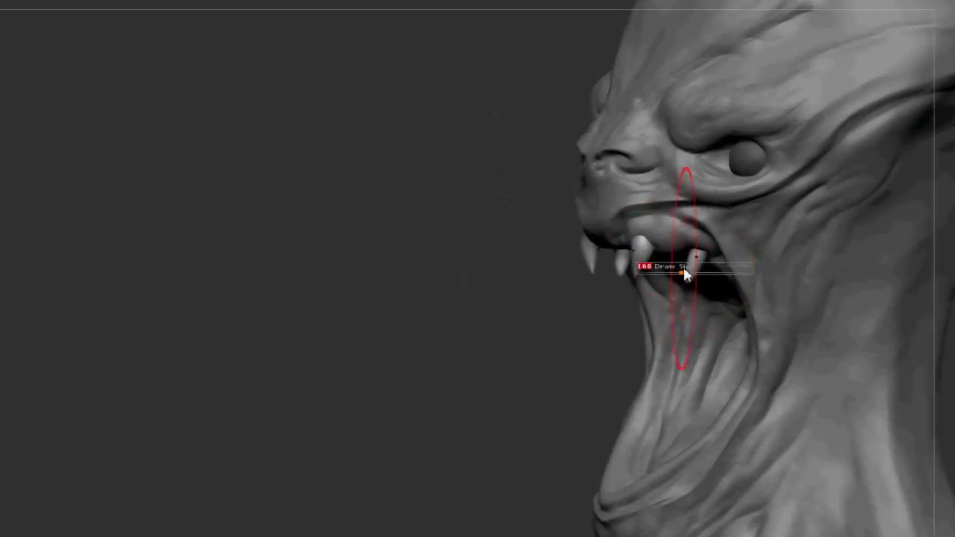
pyautogui.press('b')
pyautogui.click(704, 262)
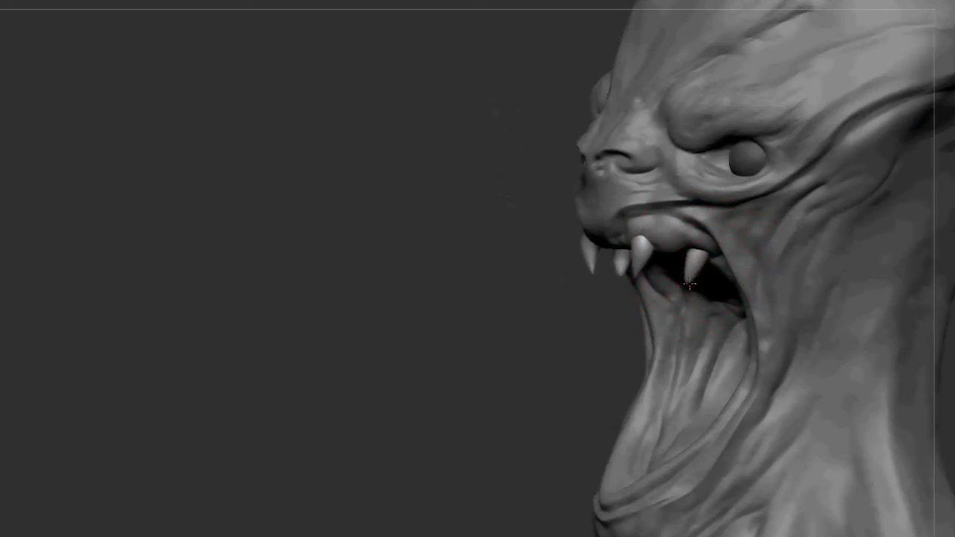
pyautogui.moveTo(424, 264); pyautogui.dragTo(562, 273)
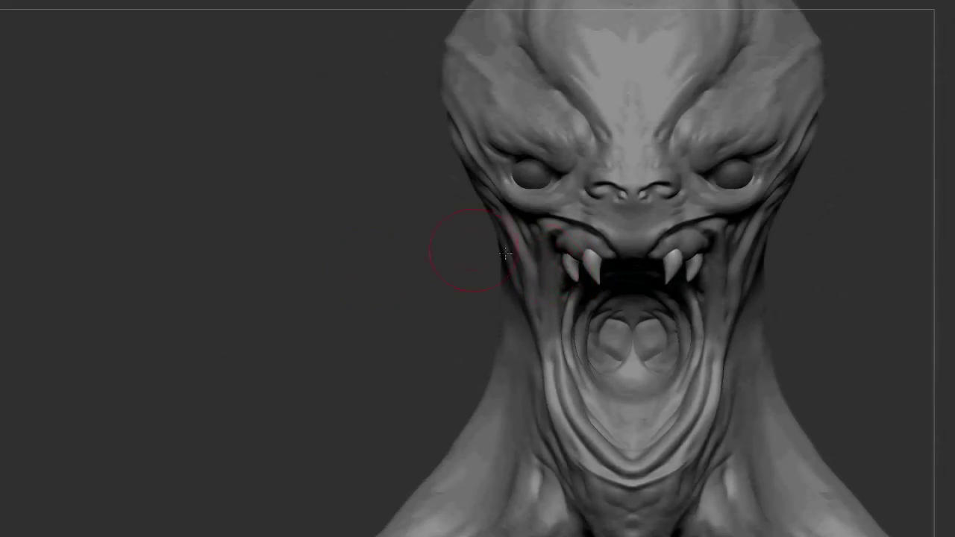
pyautogui.press('b')
pyautogui.click(749, 418)
pyautogui.moveTo(397, 304)
pyautogui.mouseDown()
pyautogui.moveTo(591, 382)
pyautogui.moveTo(580, 351)
pyautogui.moveTo(358, 335)
pyautogui.moveTo(607, 473)
pyautogui.mouseUp()
# Choose the brush for the throat details from the B palette
pyautogui.moveTo(433, 376); pyautogui.dragTo(666, 468)
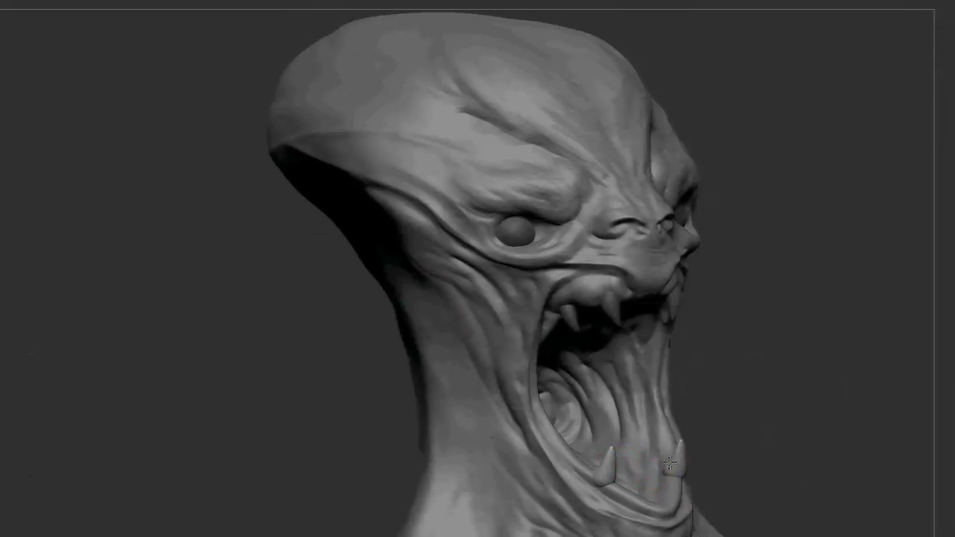
pyautogui.moveTo(407, 390); pyautogui.dragTo(335, 341)
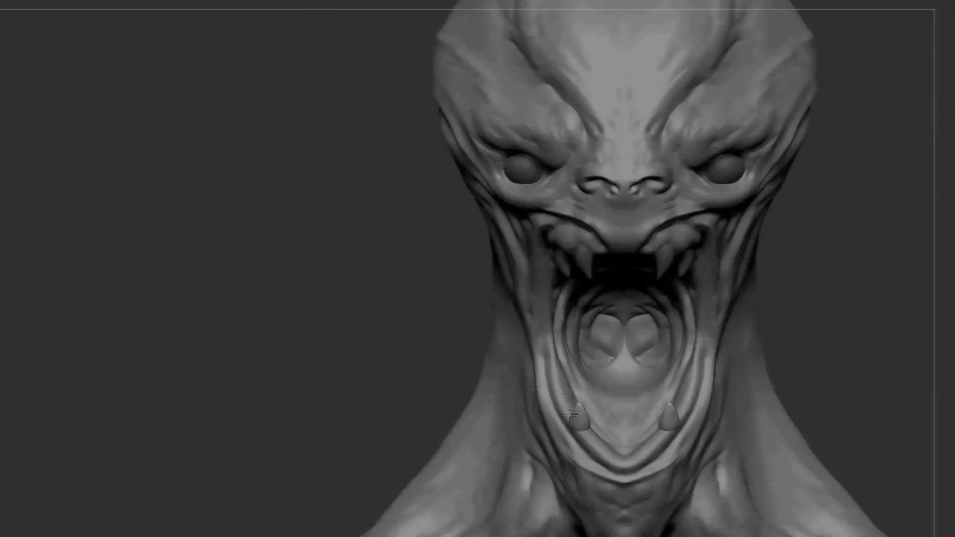
pyautogui.moveTo(581, 425); pyautogui.dragTo(582, 423)
pyautogui.moveTo(332, 394); pyautogui.dragTo(391, 346)
pyautogui.press('b')
pyautogui.click(704, 438)
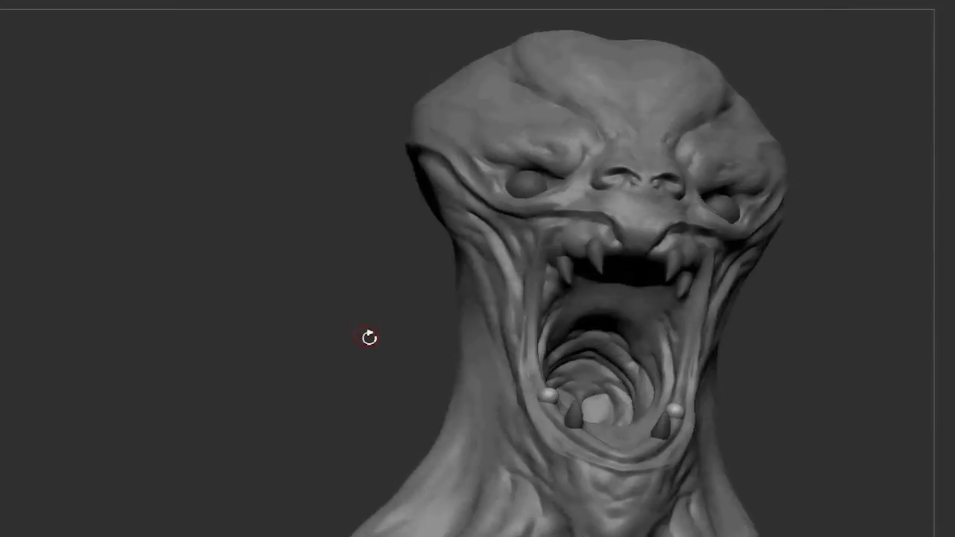
# Resize the brush and reshape the lower and upper neck spikes on both sides
pyautogui.moveTo(369, 336); pyautogui.dragTo(545, 390)
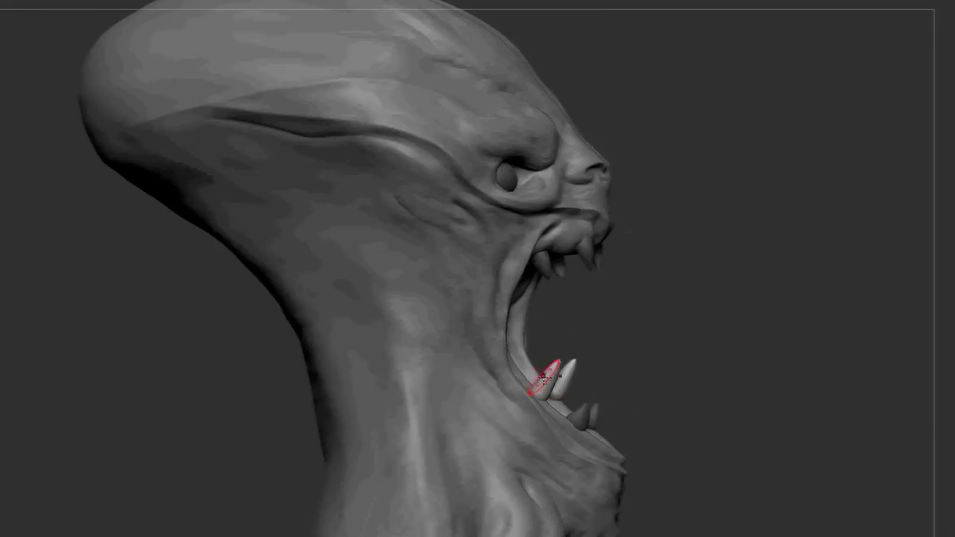
pyautogui.moveTo(667, 380); pyautogui.dragTo(337, 341)
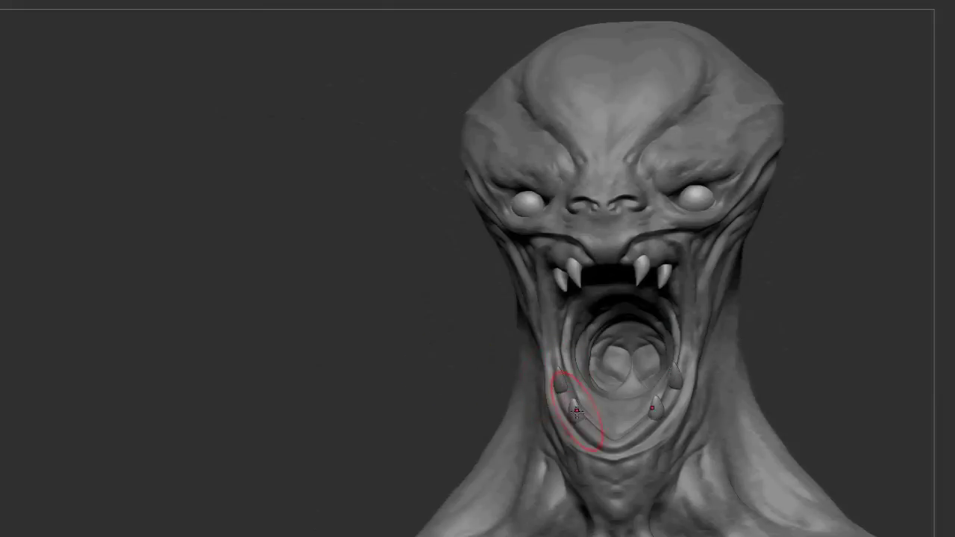
pyautogui.moveTo(376, 356)
pyautogui.mouseDown()
pyautogui.moveTo(431, 361)
pyautogui.moveTo(325, 346)
pyautogui.moveTo(391, 275)
pyautogui.moveTo(373, 258)
pyautogui.mouseUp()
pyautogui.press('s')
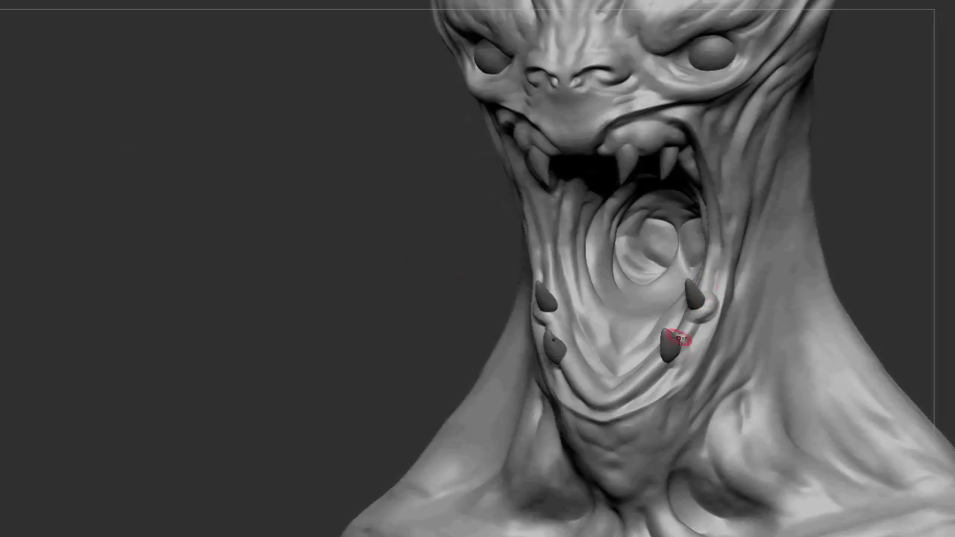
pyautogui.moveTo(665, 351); pyautogui.dragTo(674, 341)
pyautogui.moveTo(679, 336); pyautogui.dragTo(541, 317, button='right')
pyautogui.moveTo(541, 317); pyautogui.dragTo(558, 303)
# Press two matching symmetrical dimples along the lower lip
pyautogui.moveTo(447, 275); pyautogui.dragTo(553, 307)
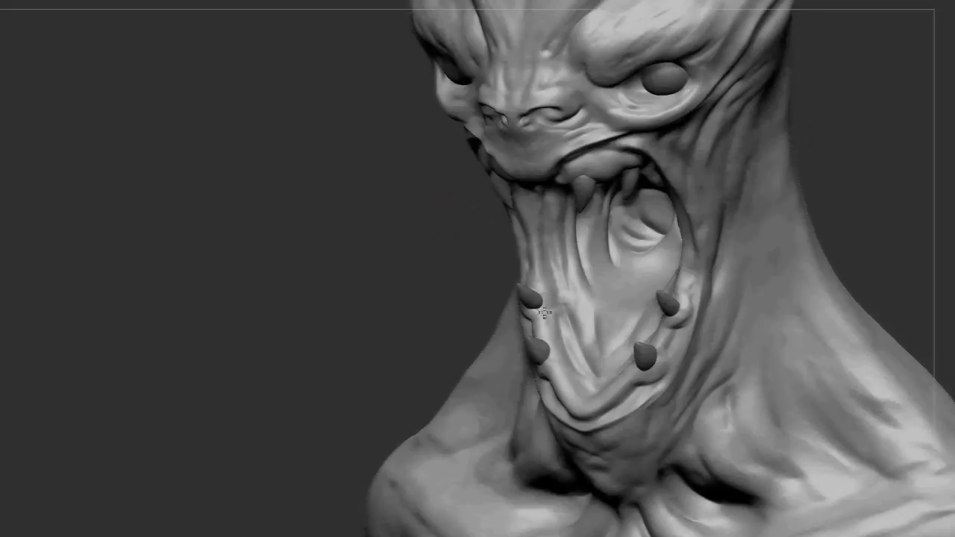
pyautogui.moveTo(617, 388)
pyautogui.mouseDown()
pyautogui.moveTo(609, 404)
pyautogui.moveTo(668, 267)
pyautogui.moveTo(549, 256)
pyautogui.mouseUp()
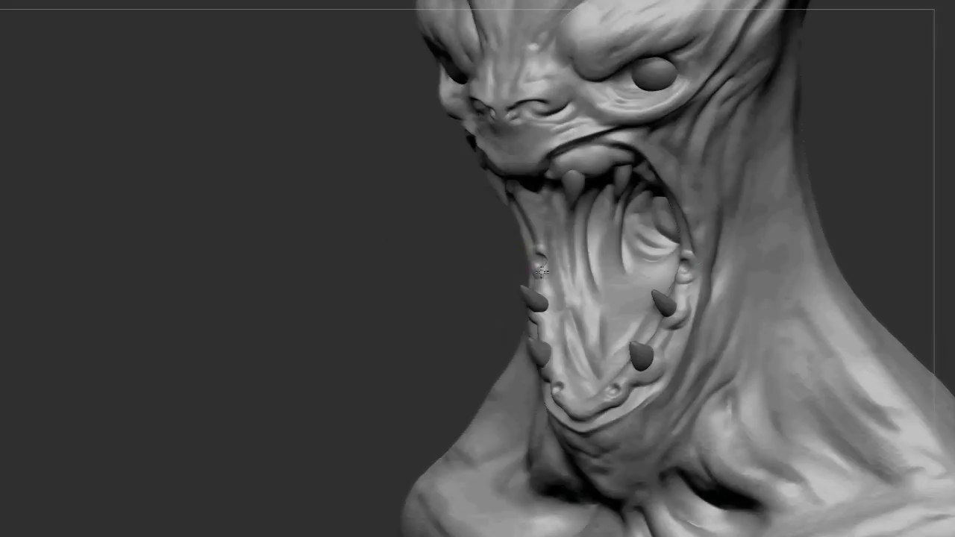
pyautogui.moveTo(461, 251)
pyautogui.mouseDown()
pyautogui.moveTo(459, 207)
pyautogui.moveTo(526, 227)
pyautogui.mouseUp()
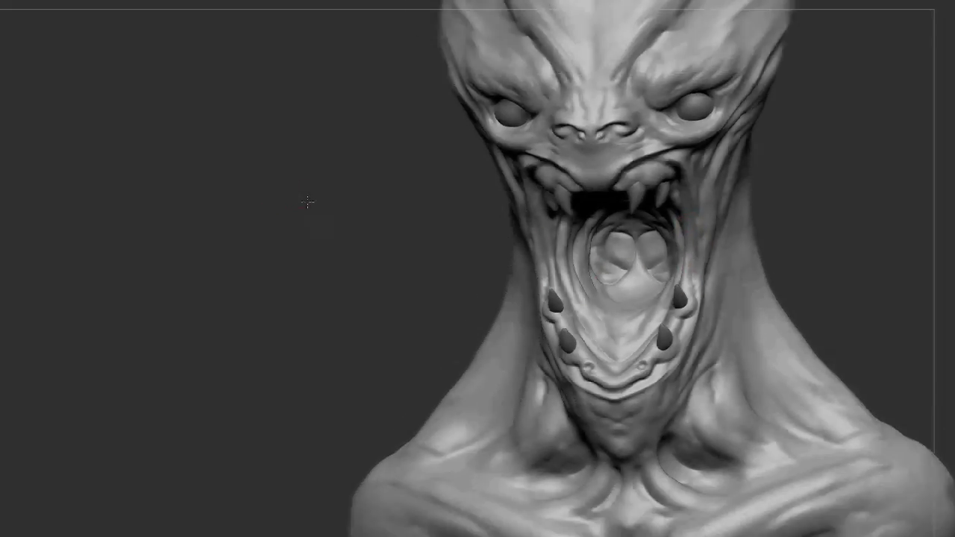
# Hide the eyeball and teeth subtools, then inspect the open mouth from front, below and three-quarter angles
pyautogui.keyDown('alt'); pyautogui.moveTo(309, 202); pyautogui.dragTo(463, 211); pyautogui.keyUp('alt')
pyautogui.keyDown('ctrl'); pyautogui.keyDown('shift'); pyautogui.click(463, 211); pyautogui.keyUp('shift'); pyautogui.keyUp('ctrl')
pyautogui.moveTo(358, 195); pyautogui.dragTo(627, 204)
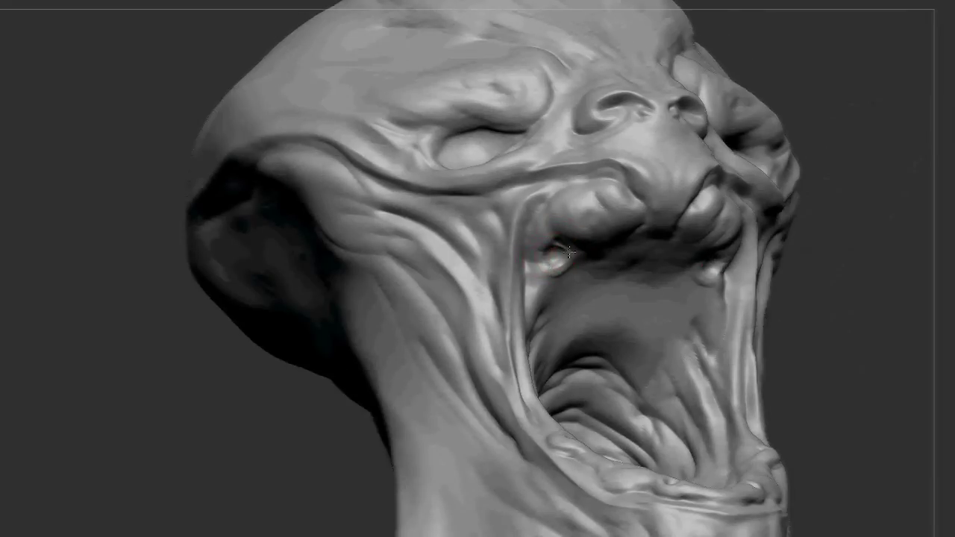
pyautogui.moveTo(253, 419); pyautogui.dragTo(438, 224)
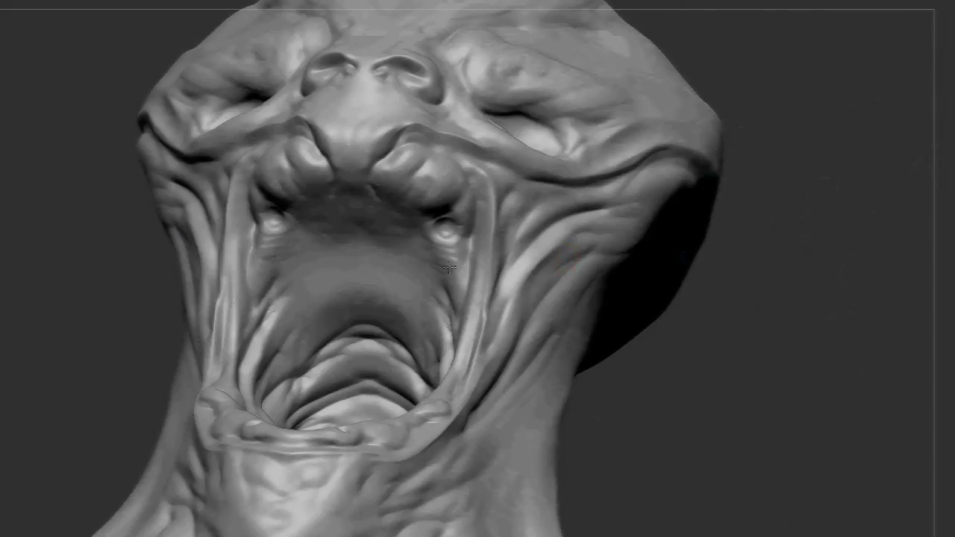
pyautogui.moveTo(772, 313); pyautogui.dragTo(421, 145)
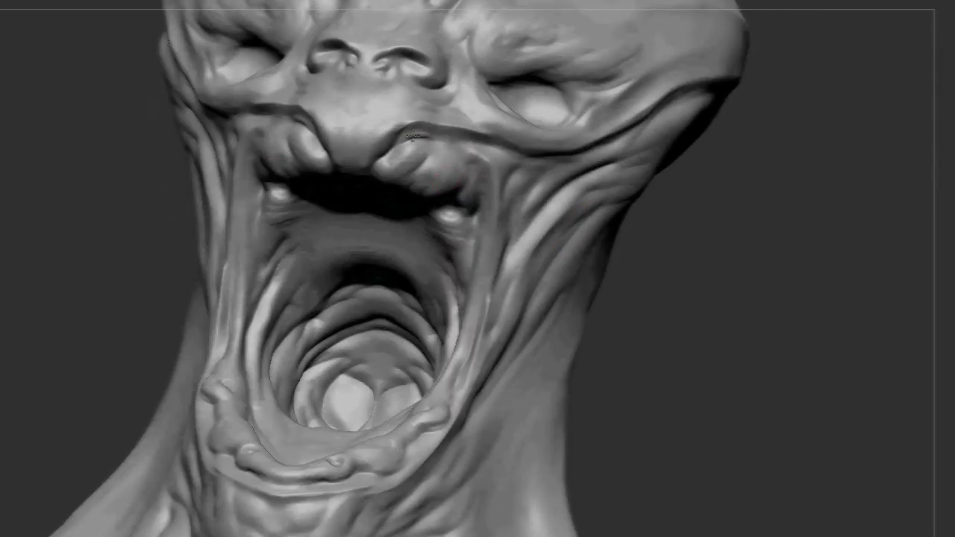
pyautogui.moveTo(399, 113); pyautogui.dragTo(474, 142)
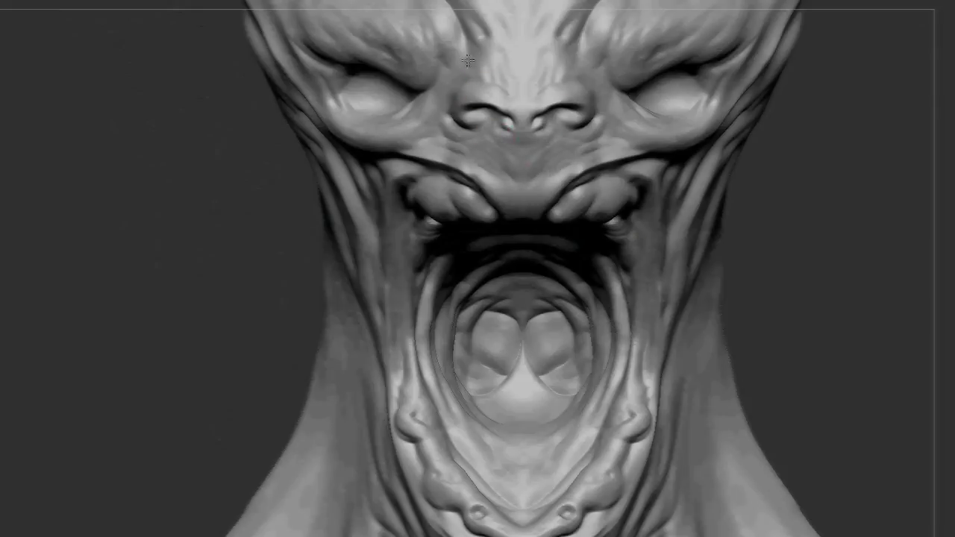
pyautogui.moveTo(397, 111); pyautogui.dragTo(362, 112)
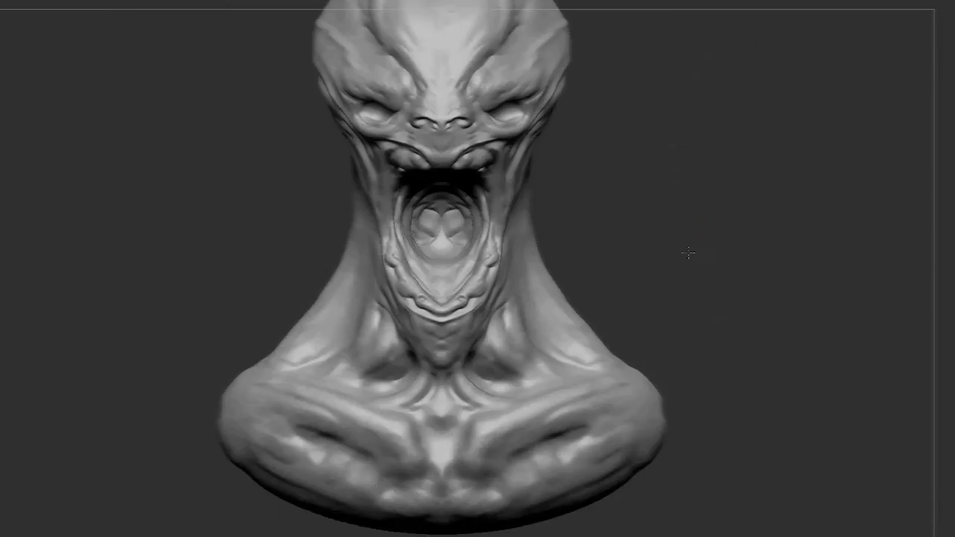
pyautogui.moveTo(687, 259); pyautogui.dragTo(942, 73)
# Save the sculpt with Ctrl+S and confirm the .ztl file
pyautogui.hotkey('ctrl', 's')
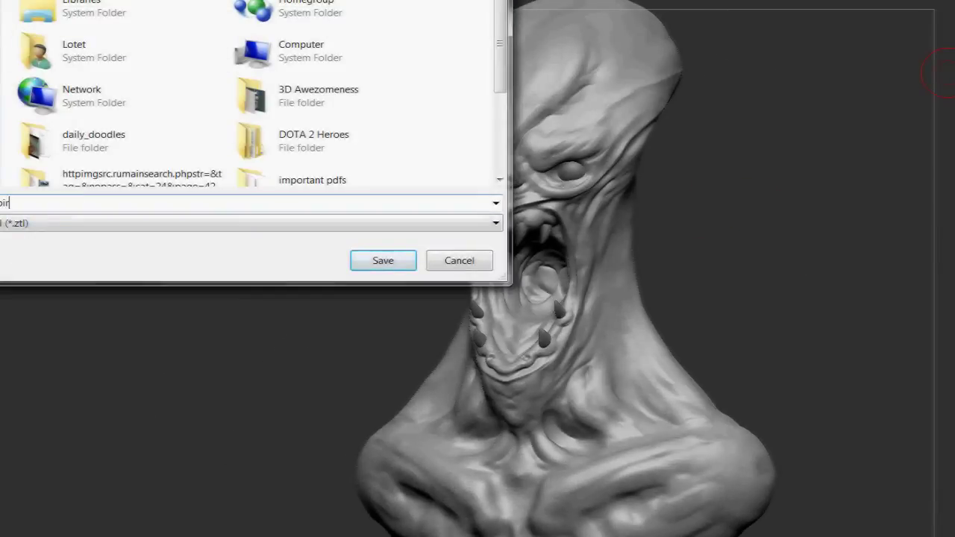
pyautogui.click(368, 268)
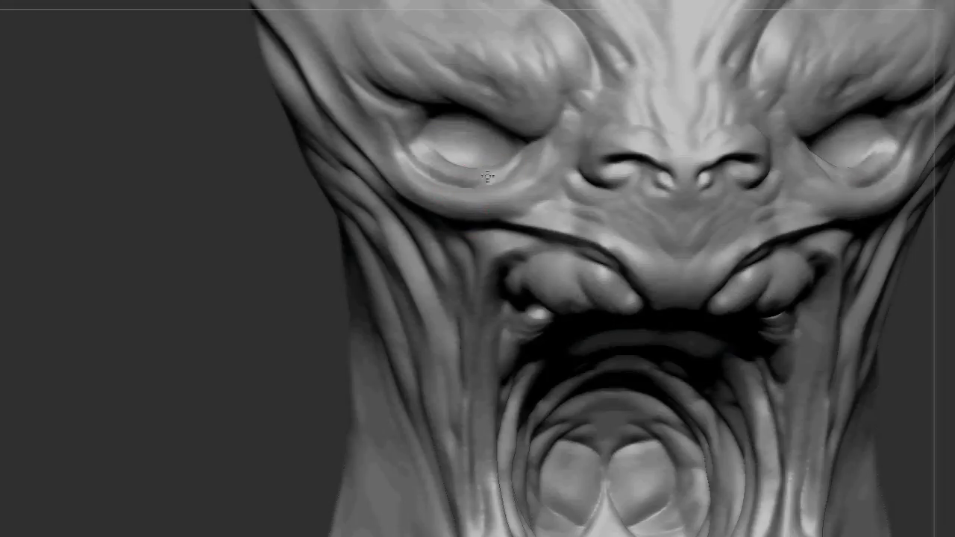
# Enlarge the brush and reshape both eyeballs at once with symmetry
pyautogui.press(']')
pyautogui.press(']')
pyautogui.press(']')
pyautogui.click(473, 146)
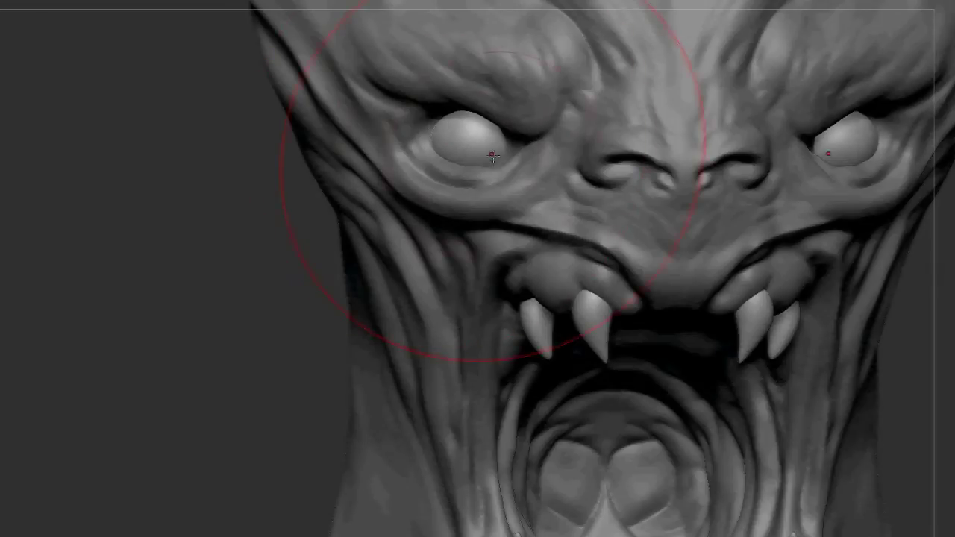
pyautogui.press('s')
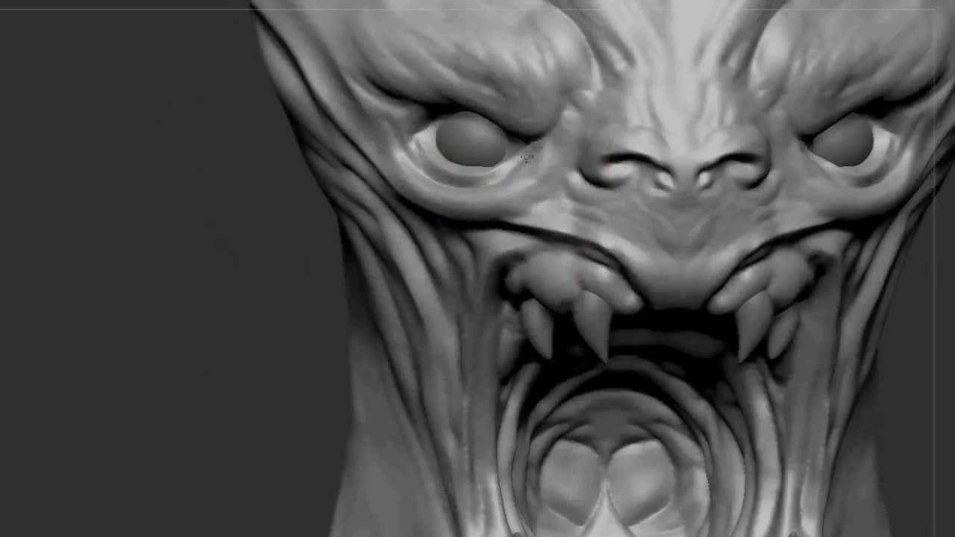
pyautogui.moveTo(448, 201); pyautogui.dragTo(371, 124, button='right')
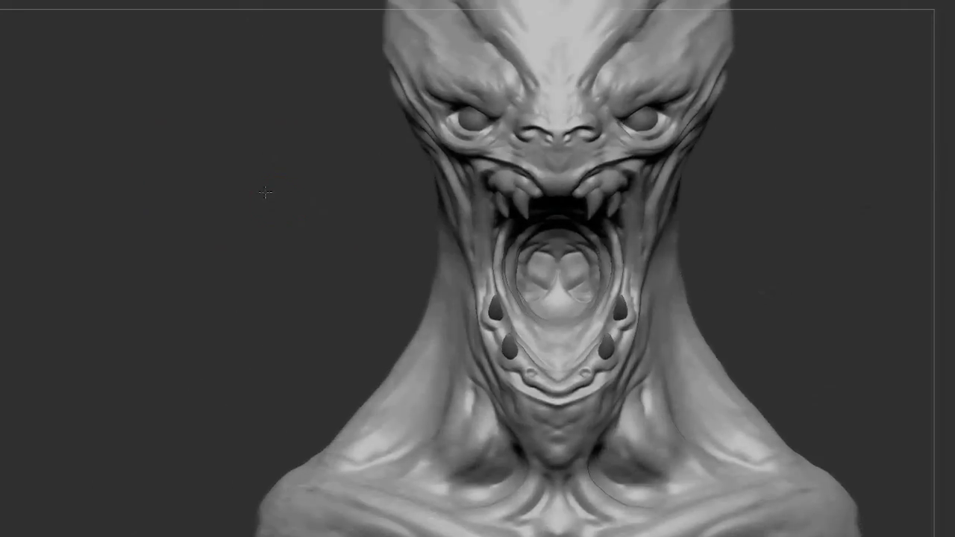
pyautogui.moveTo(207, 39); pyautogui.dragTo(263, 252, button='right')
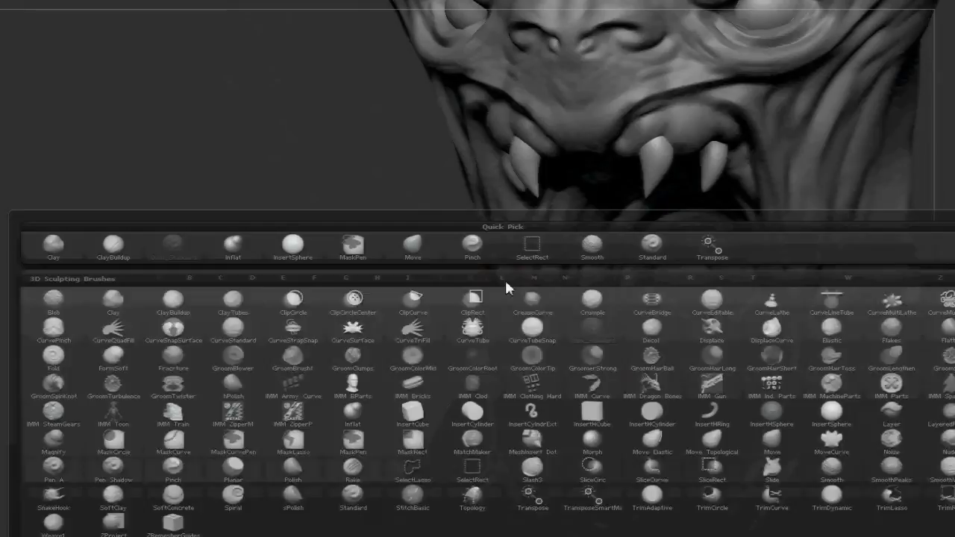
# Lay an InsertMesh curve between the two lower-lip dimples to add small spikes, then check them frontally
pyautogui.press('i')
pyautogui.press('m')
pyautogui.moveTo(565, 486); pyautogui.dragTo(672, 486)
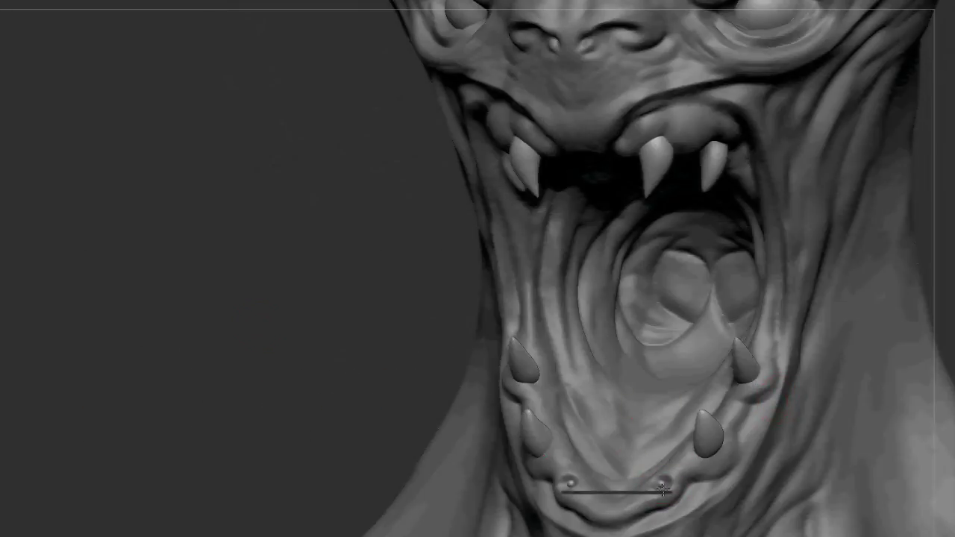
pyautogui.moveTo(266, 277)
pyautogui.keyDown('alt'); pyautogui.mouseDown(button='right')
pyautogui.moveTo(581, 335)
pyautogui.moveTo(619, 304)
pyautogui.mouseUp(button='right'); pyautogui.keyUp('alt')
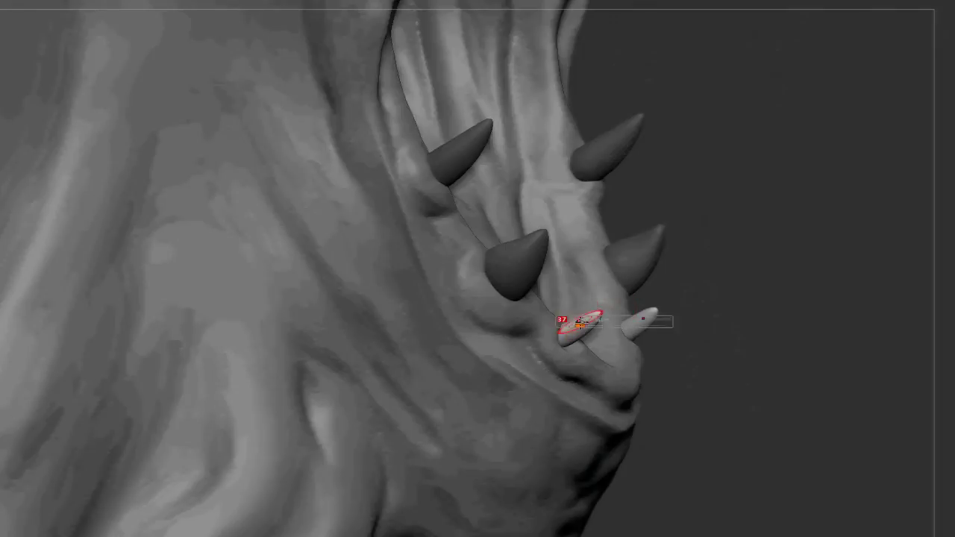
pyautogui.moveTo(565, 348); pyautogui.dragTo(595, 348, button='right')
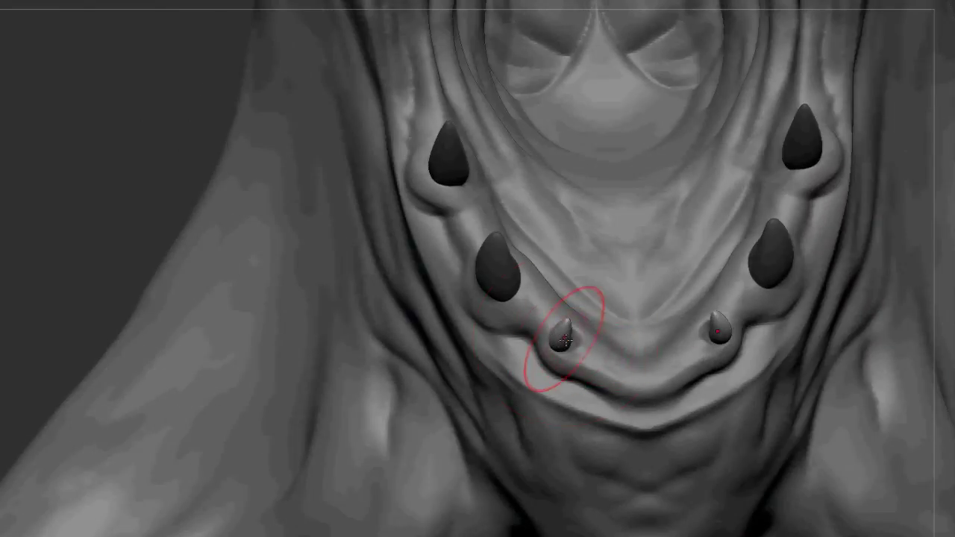
pyautogui.moveTo(93, 159)
pyautogui.mouseDown(button='right')
pyautogui.moveTo(127, 67)
pyautogui.moveTo(271, 194)
pyautogui.moveTo(679, 343)
pyautogui.moveTo(269, 247)
pyautogui.moveTo(605, 321)
pyautogui.mouseUp(button='right')
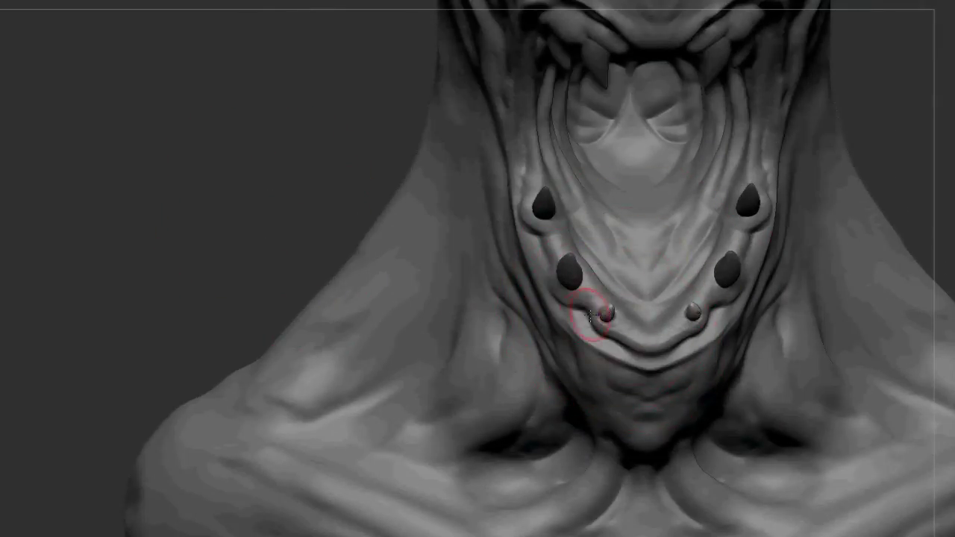
pyautogui.moveTo(187, 137)
pyautogui.mouseDown(button='right')
pyautogui.moveTo(211, 151)
pyautogui.moveTo(204, 181)
pyautogui.moveTo(337, 177)
pyautogui.moveTo(281, 192)
pyautogui.moveTo(301, 222)
pyautogui.mouseUp(button='right')
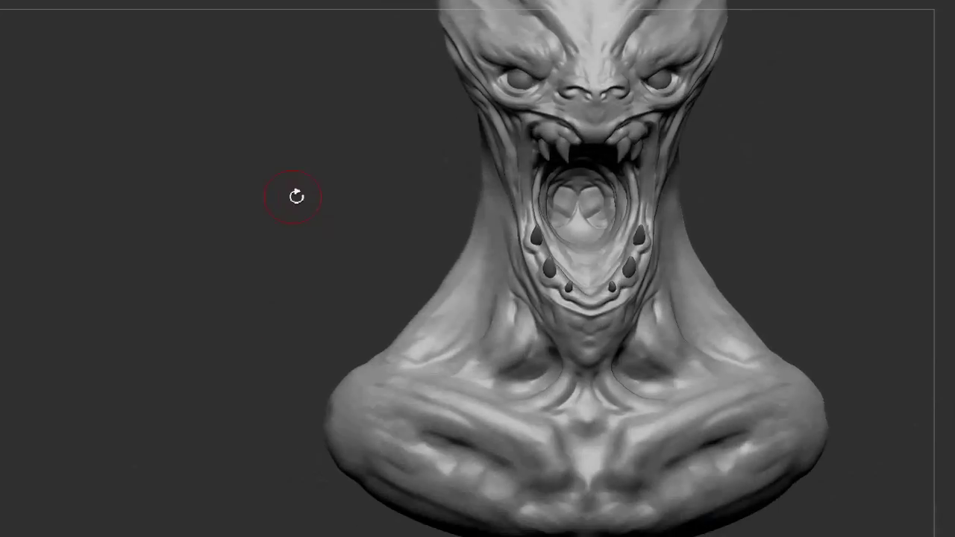
# Insert a sphere on the side of the head and stretch it into a pointed ear
pyautogui.moveTo(454, 301)
pyautogui.mouseDown(button='right')
pyautogui.moveTo(487, 174)
pyautogui.moveTo(315, 202)
pyautogui.mouseUp(button='right')
pyautogui.press('b')
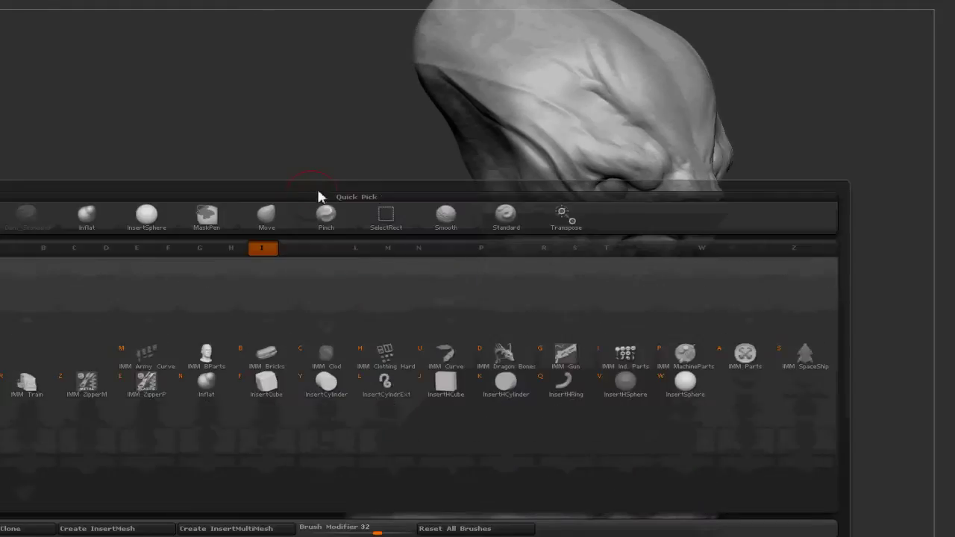
pyautogui.click(315, 198)
pyautogui.moveTo(489, 179); pyautogui.dragTo(478, 149)
pyautogui.moveTo(477, 149); pyautogui.dragTo(354, 227, button='right')
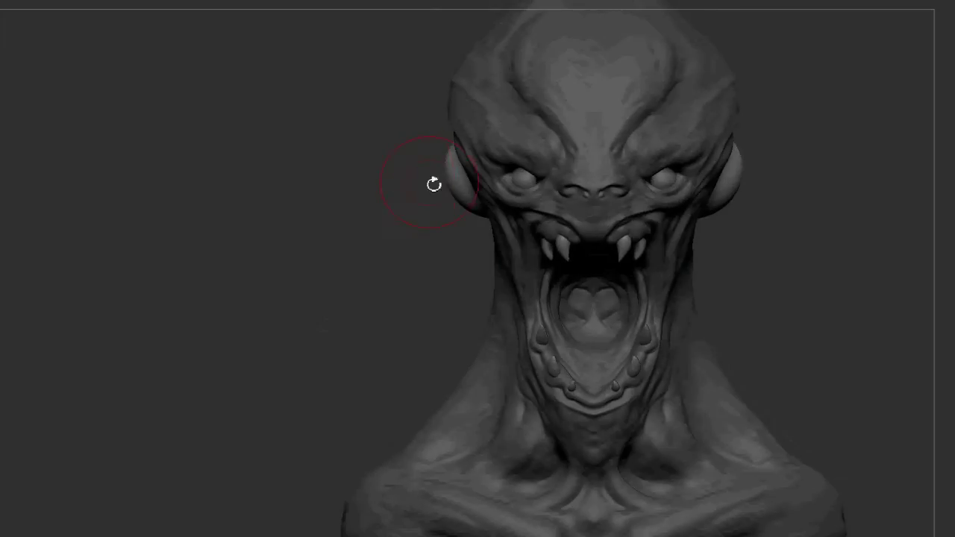
pyautogui.moveTo(448, 171); pyautogui.dragTo(298, 106)
pyautogui.moveTo(299, 107); pyautogui.dragTo(436, 184, button='right')
pyautogui.moveTo(436, 184)
pyautogui.mouseDown()
pyautogui.moveTo(415, 160)
pyautogui.moveTo(342, 127)
pyautogui.mouseUp()
pyautogui.moveTo(341, 127); pyautogui.dragTo(427, 169, button='right')
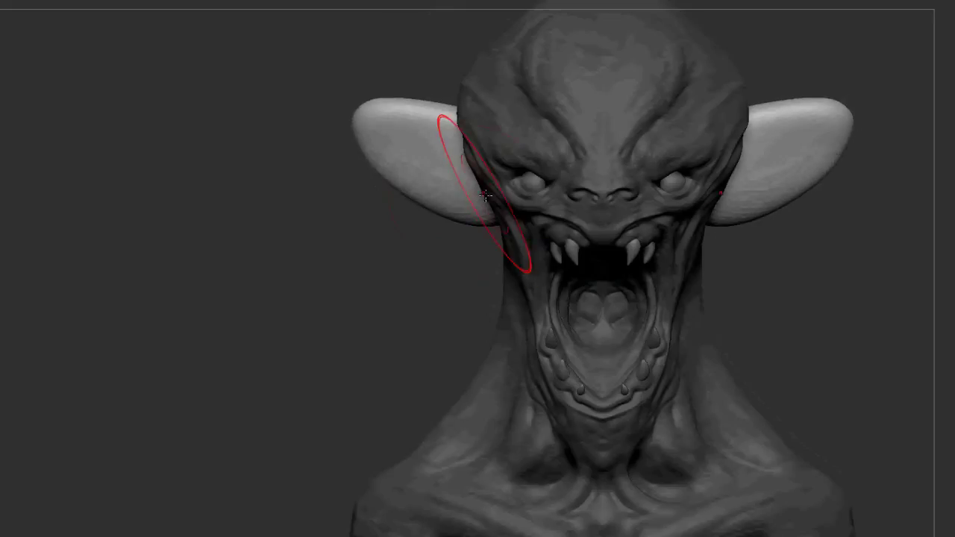
# Pull both ears into long, level, cone-shaped points and raise and enlarge them
pyautogui.moveTo(374, 150); pyautogui.dragTo(328, 139)
pyautogui.keyDown('alt'); pyautogui.moveTo(316, 174); pyautogui.dragTo(351, 213, button='right'); pyautogui.keyUp('alt')
pyautogui.moveTo(423, 100); pyautogui.dragTo(395, 82)
pyautogui.moveTo(373, 144); pyautogui.dragTo(415, 183)
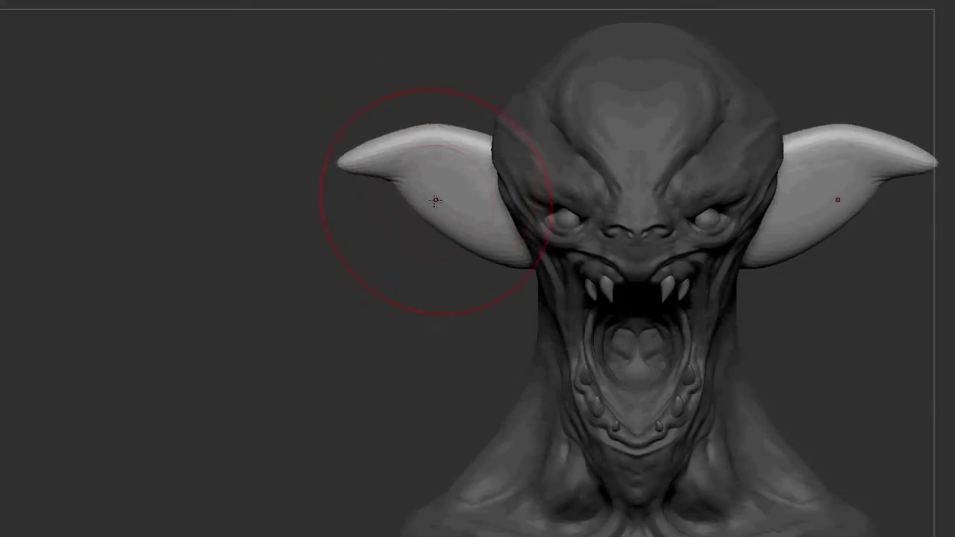
pyautogui.moveTo(406, 171); pyautogui.dragTo(458, 213, button='right')
pyautogui.moveTo(458, 214); pyautogui.dragTo(363, 234)
pyautogui.moveTo(362, 235); pyautogui.dragTo(361, 221, button='right')
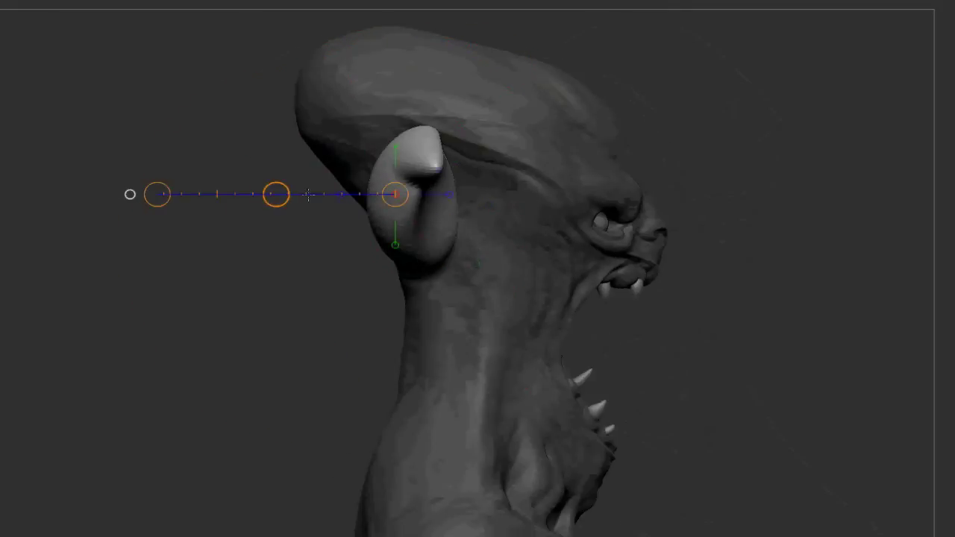
pyautogui.moveTo(148, 195); pyautogui.dragTo(274, 225)
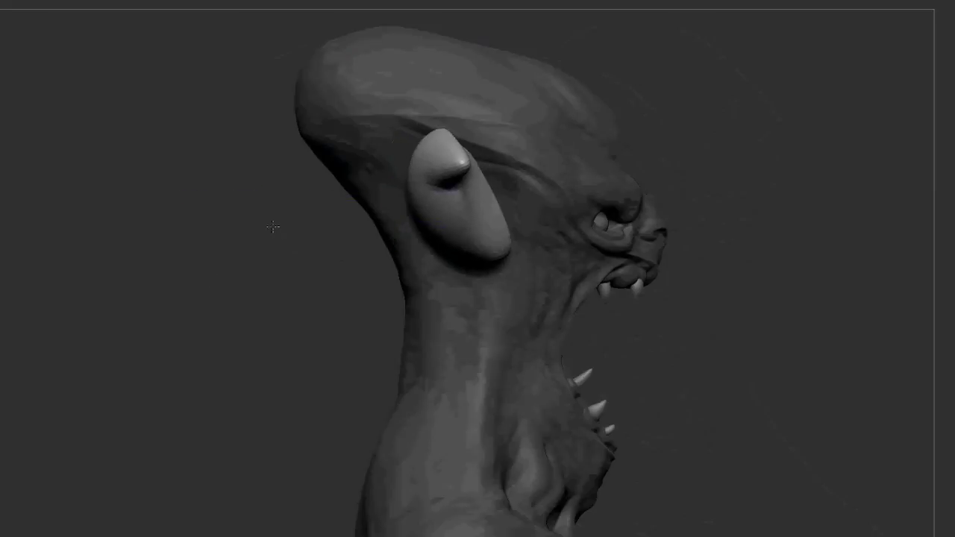
pyautogui.keyDown('shift'); pyautogui.moveTo(274, 224); pyautogui.dragTo(219, 303, button='right'); pyautogui.keyUp('shift')
# Return to the regular sculpting brush at a smaller size and hide the head, leaving the ears visible
pyautogui.press('q')
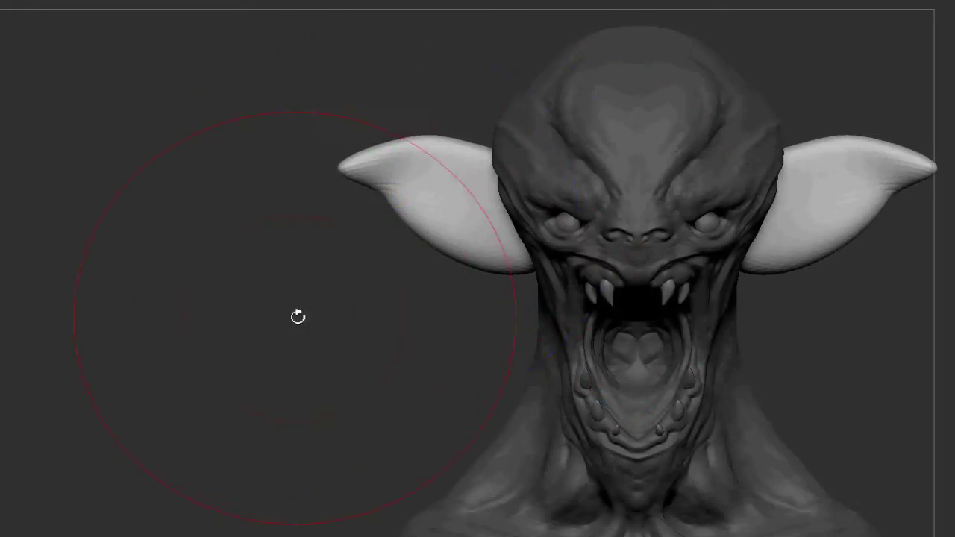
pyautogui.keyDown('ctrl'); pyautogui.moveTo(250, 247); pyautogui.dragTo(231, 241, button='right'); pyautogui.keyUp('ctrl')
pyautogui.moveTo(274, 283); pyautogui.dragTo(330, 364, button='right')
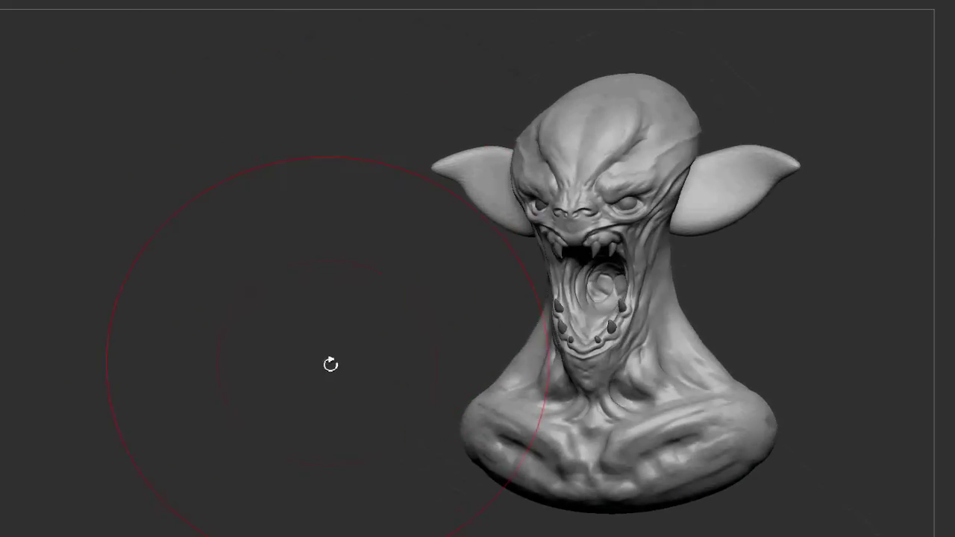
pyautogui.keyDown('ctrl'); pyautogui.moveTo(252, 221); pyautogui.dragTo(314, 179, button='right'); pyautogui.keyUp('ctrl')
pyautogui.press('s')
pyautogui.moveTo(523, 156); pyautogui.dragTo(486, 156)
pyautogui.keyDown('alt'); pyautogui.moveTo(485, 156); pyautogui.dragTo(481, 197, button='right'); pyautogui.keyUp('alt')
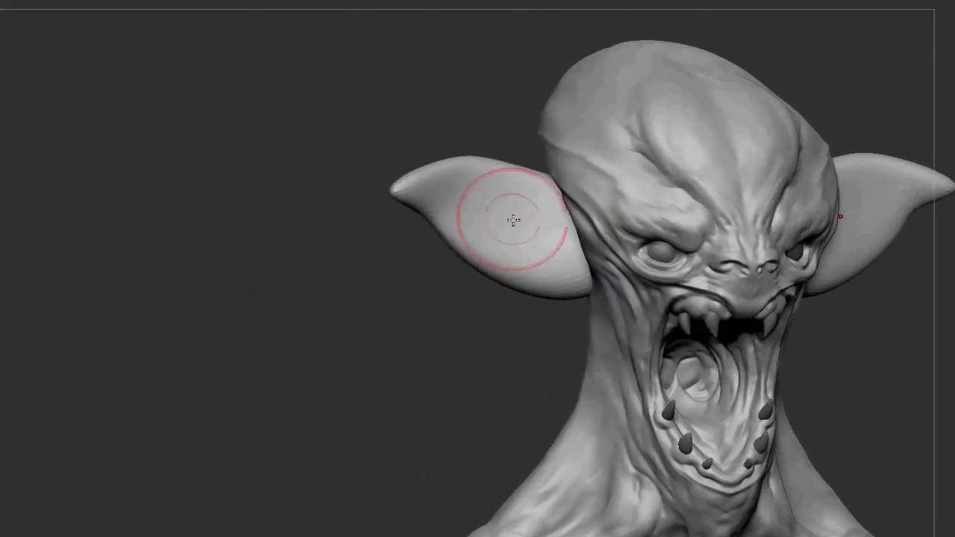
pyautogui.keyDown('ctrl'); pyautogui.keyDown('shift'); pyautogui.click(497, 245); pyautogui.keyUp('shift'); pyautogui.keyUp('ctrl')
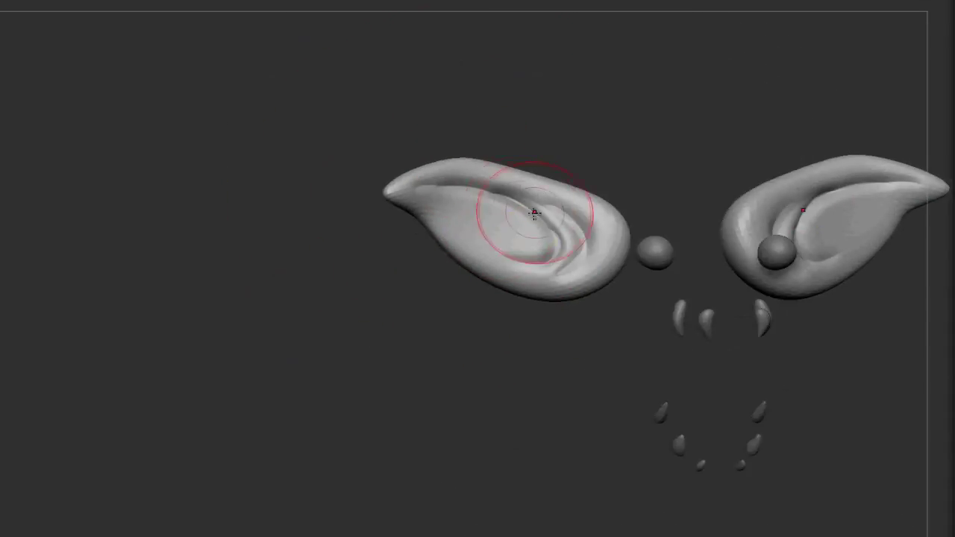
# Set the brush size and rotate around to the back of the head, tilted to show the top
pyautogui.moveTo(422, 191); pyautogui.dragTo(470, 224)
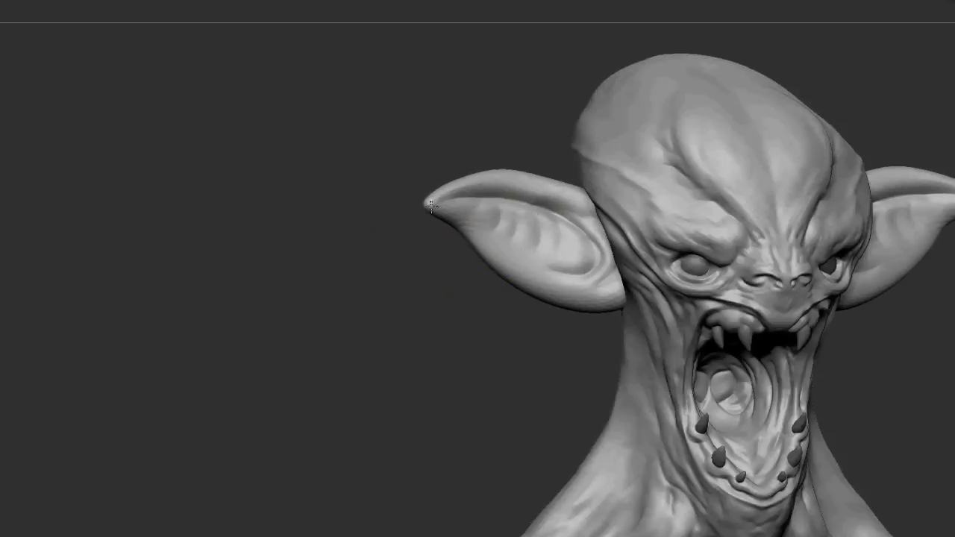
pyautogui.moveTo(431, 207); pyautogui.dragTo(398, 309)
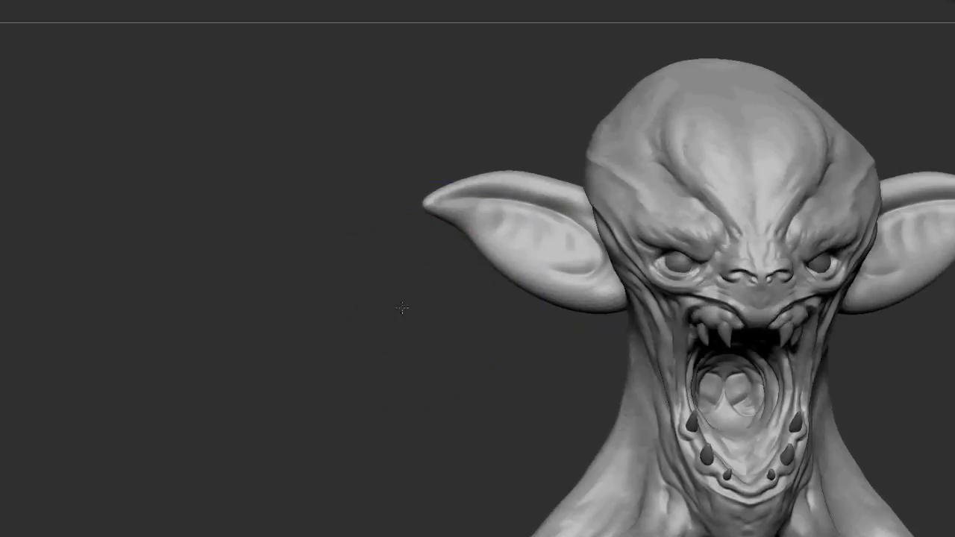
pyautogui.press('s')
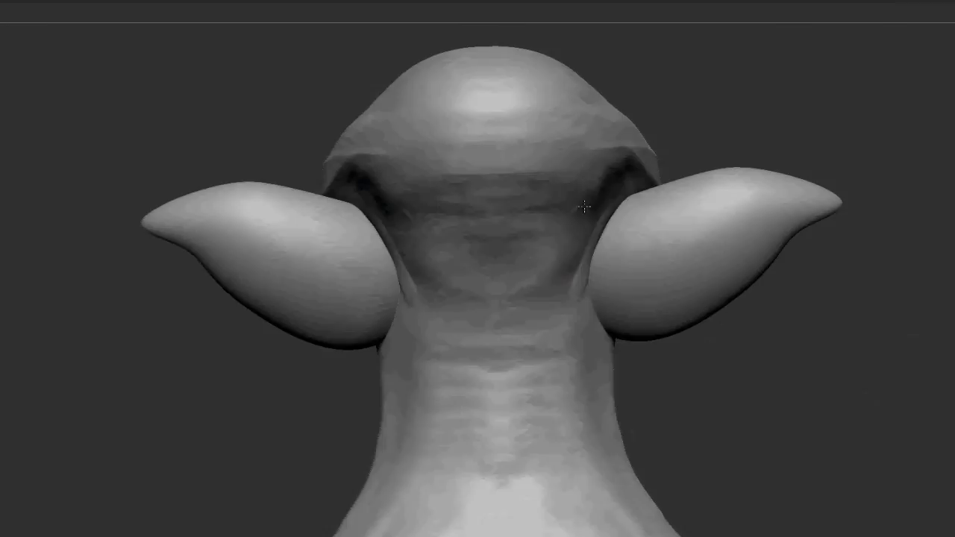
pyautogui.moveTo(584, 206); pyautogui.dragTo(646, 233)
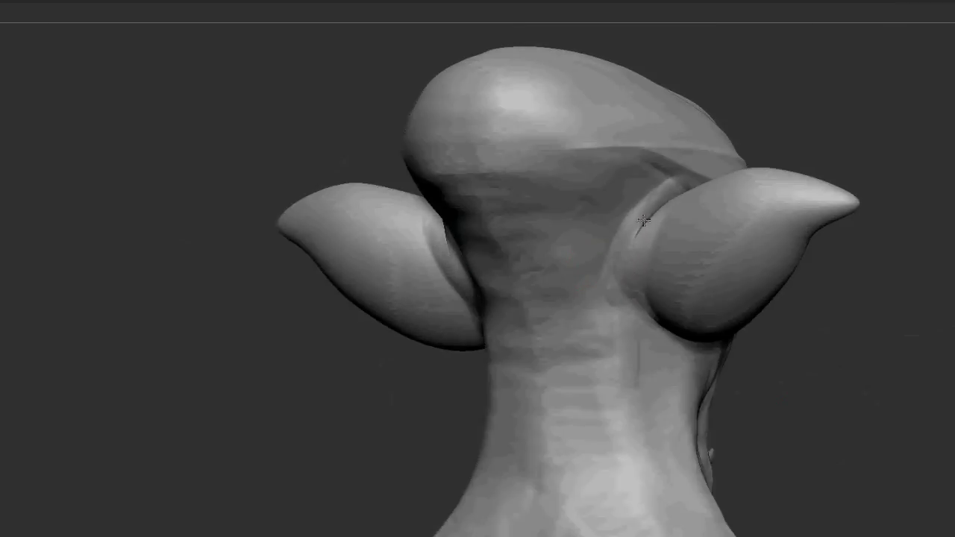
pyautogui.moveTo(830, 410); pyautogui.dragTo(664, 327)
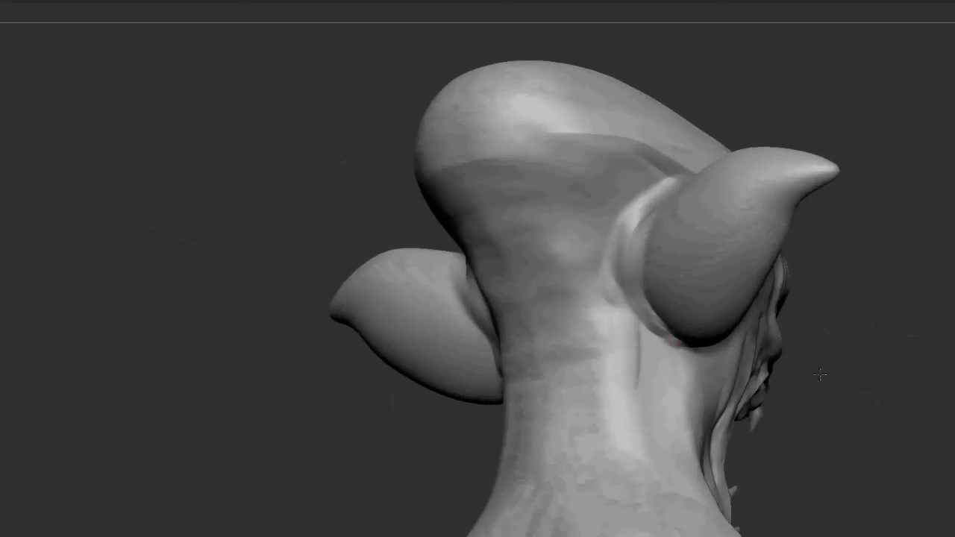
pyautogui.moveTo(823, 397); pyautogui.dragTo(660, 326)
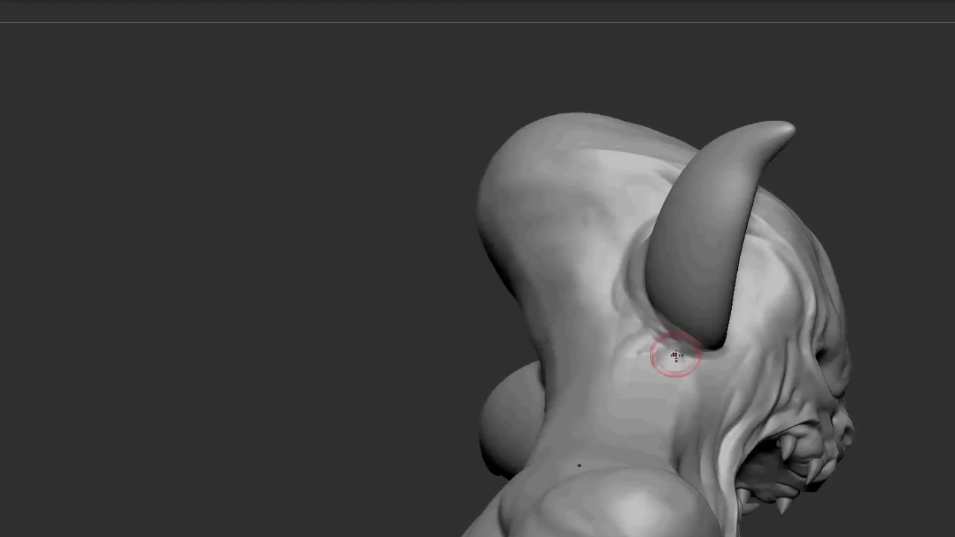
pyautogui.moveTo(660, 340); pyautogui.dragTo(642, 395)
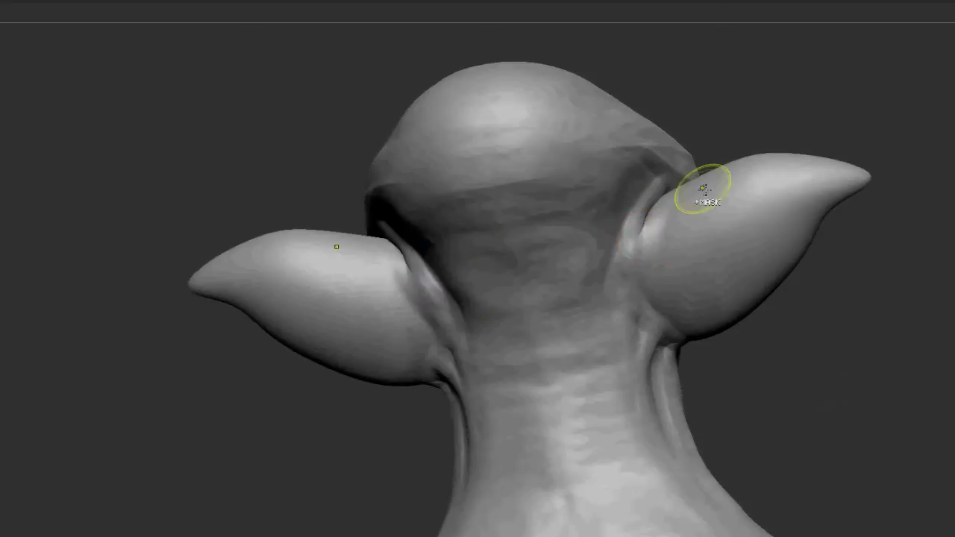
pyautogui.moveTo(642, 218); pyautogui.dragTo(704, 192)
pyautogui.moveTo(712, 96); pyautogui.dragTo(710, 143)
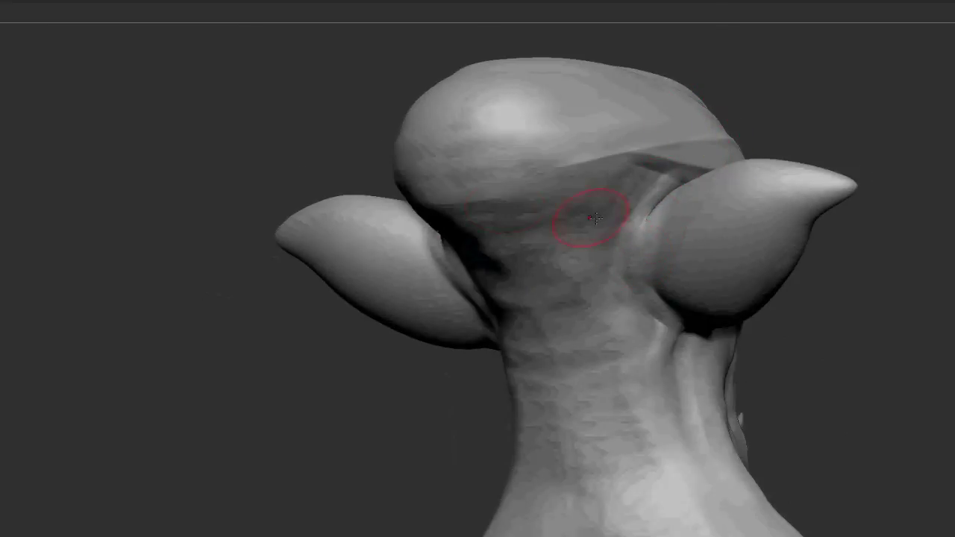
# Carve a deep crease where skull meets neck and add ridges down the back of the neck
pyautogui.moveTo(404, 185); pyautogui.dragTo(574, 164)
pyautogui.moveTo(462, 182); pyautogui.dragTo(487, 159)
pyautogui.moveTo(404, 179); pyautogui.dragTo(609, 161)
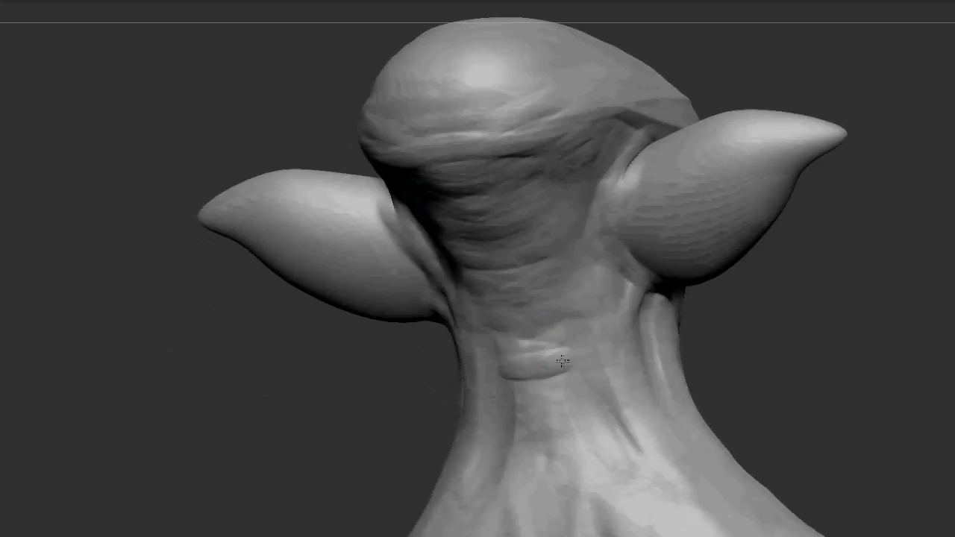
pyautogui.moveTo(522, 396); pyautogui.dragTo(564, 346)
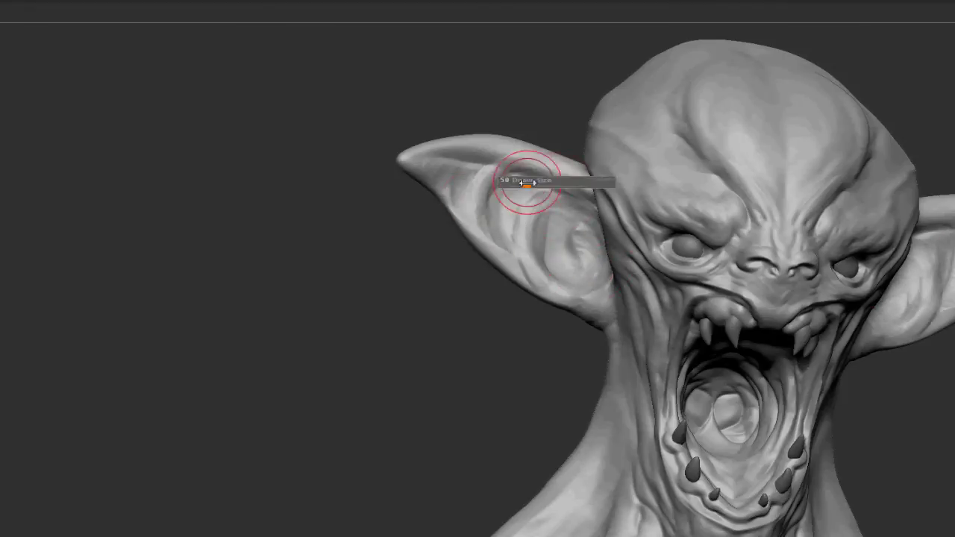
# Carve grooves and folds into both inner ears with symmetry
pyautogui.moveTo(510, 184); pyautogui.dragTo(583, 277)
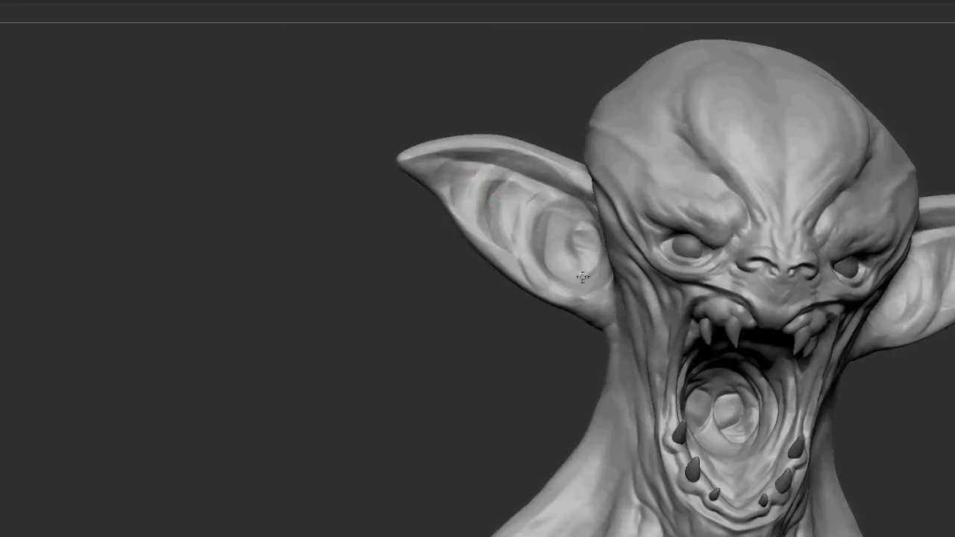
pyautogui.moveTo(421, 338); pyautogui.dragTo(393, 296)
pyautogui.moveTo(533, 261)
pyautogui.mouseDown()
pyautogui.moveTo(474, 211)
pyautogui.moveTo(565, 216)
pyautogui.mouseUp()
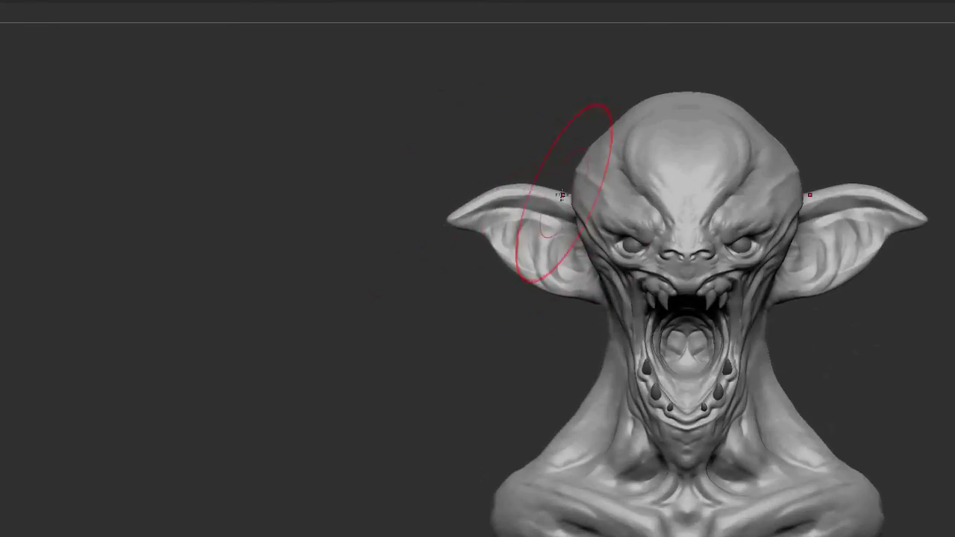
pyautogui.moveTo(418, 134); pyautogui.dragTo(492, 133)
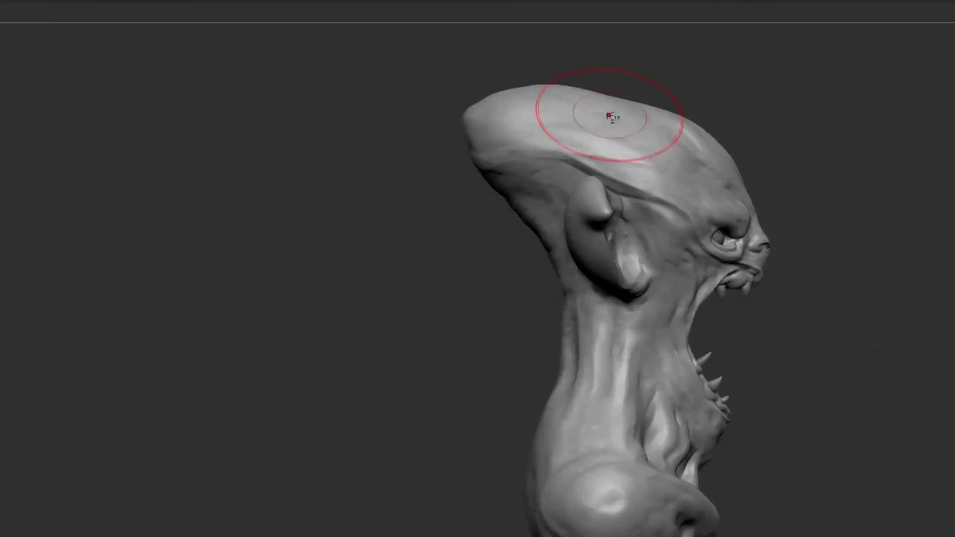
# Build up and smooth a higher top of the skull
pyautogui.moveTo(612, 107); pyautogui.dragTo(694, 128)
pyautogui.moveTo(426, 168)
pyautogui.mouseDown()
pyautogui.moveTo(282, 124)
pyautogui.moveTo(559, 246)
pyautogui.mouseUp()
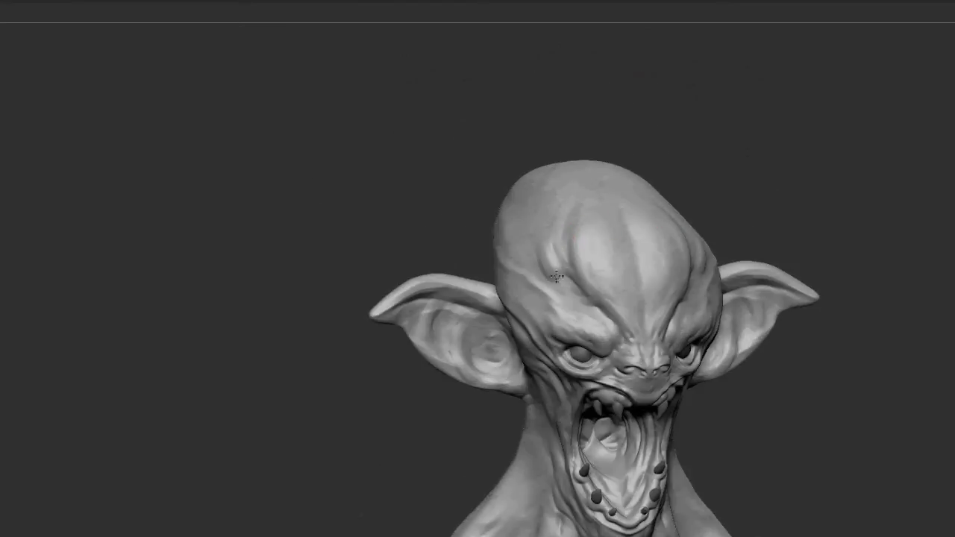
pyautogui.moveTo(423, 239); pyautogui.dragTo(552, 330)
pyautogui.moveTo(771, 349); pyautogui.dragTo(601, 349)
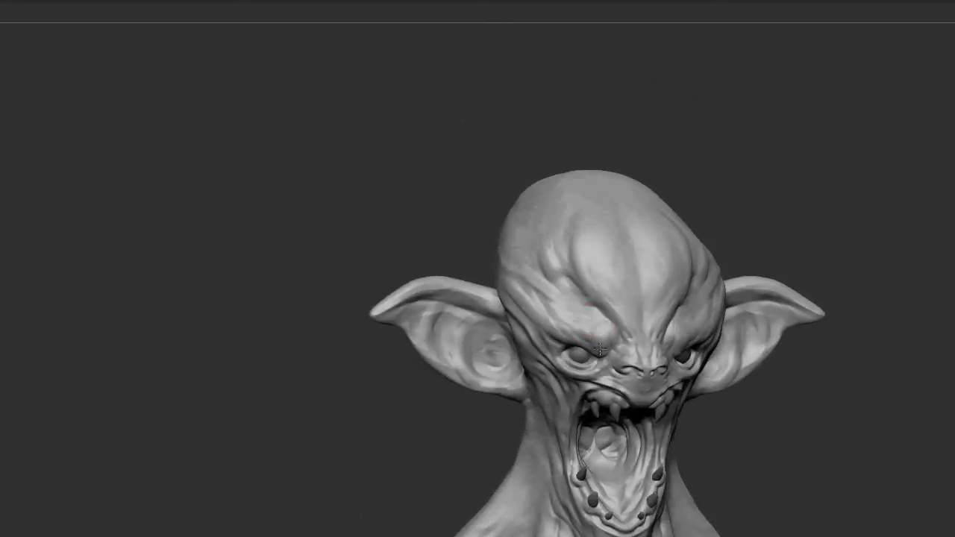
pyautogui.moveTo(363, 206); pyautogui.dragTo(477, 245)
pyautogui.keyDown('alt'); pyautogui.moveTo(328, 411); pyautogui.dragTo(722, 282); pyautogui.keyUp('alt')
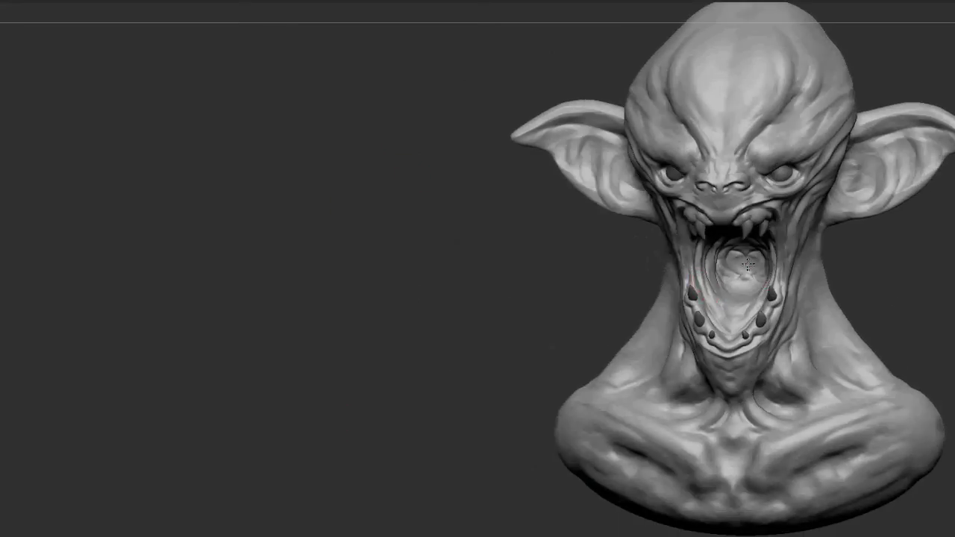
pyautogui.moveTo(726, 307)
pyautogui.mouseDown(button='right')
pyautogui.moveTo(747, 298)
pyautogui.moveTo(732, 270)
pyautogui.moveTo(447, 278)
pyautogui.moveTo(734, 165)
pyautogui.moveTo(458, 320)
pyautogui.moveTo(555, 220)
pyautogui.mouseUp(button='right')
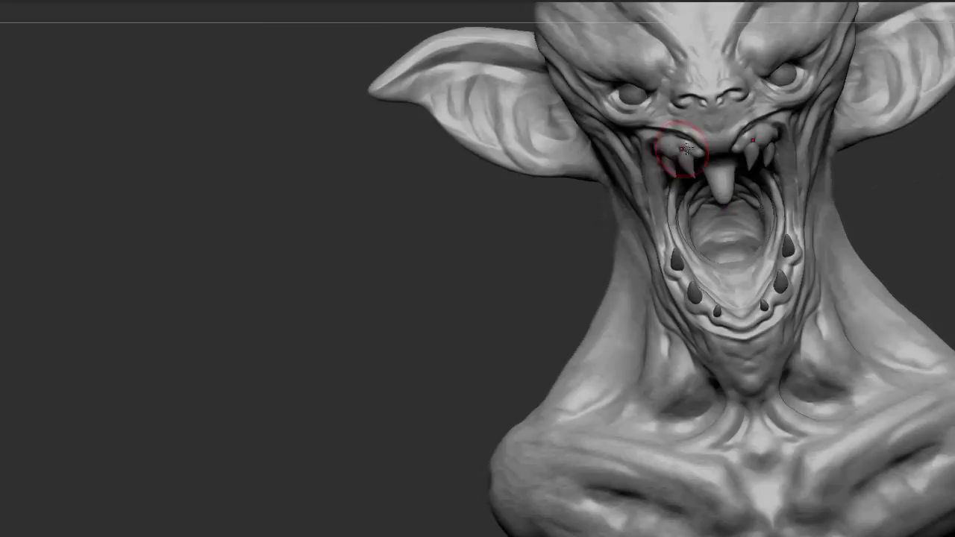
# Choose a new brush and shape the small tongue hanging from the roof of the mouth
pyautogui.moveTo(725, 208); pyautogui.dragTo(728, 187, button='right')
pyautogui.press('b')
pyautogui.click(731, 179)
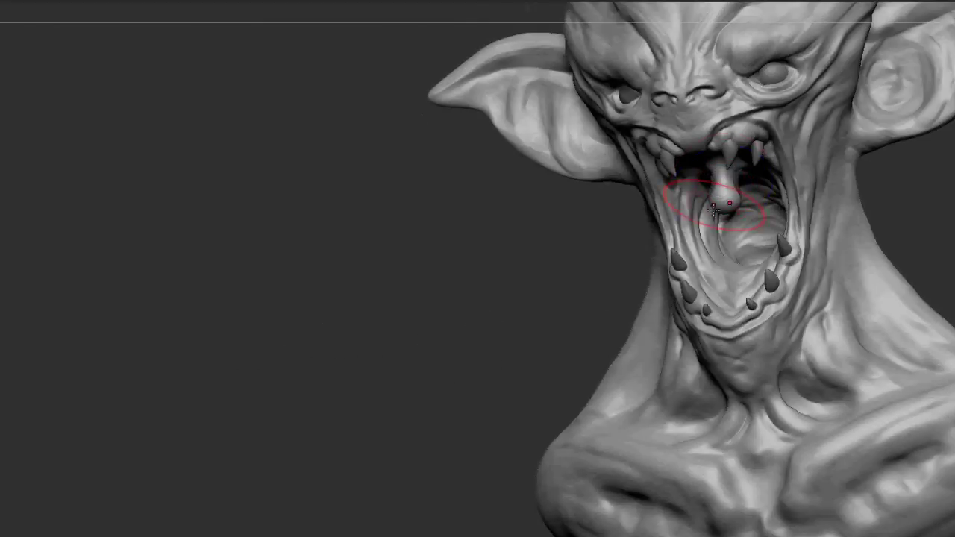
pyautogui.moveTo(438, 278)
pyautogui.keyDown('ctrl'); pyautogui.mouseDown(button='right')
pyautogui.moveTo(384, 259)
pyautogui.moveTo(563, 216)
pyautogui.mouseUp(button='right'); pyautogui.keyUp('ctrl')
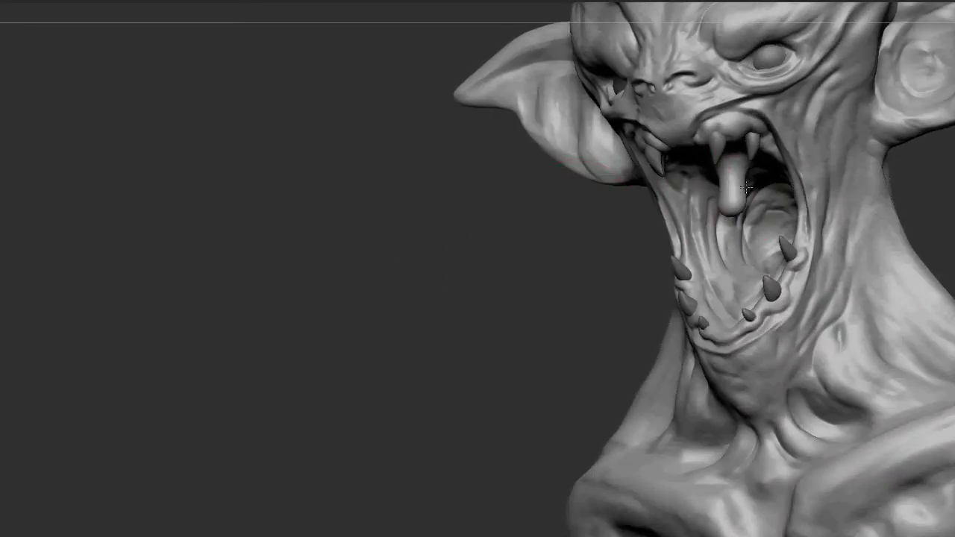
pyautogui.press('b')
pyautogui.click(662, 245)
pyautogui.moveTo(661, 246); pyautogui.dragTo(754, 210, button='right')
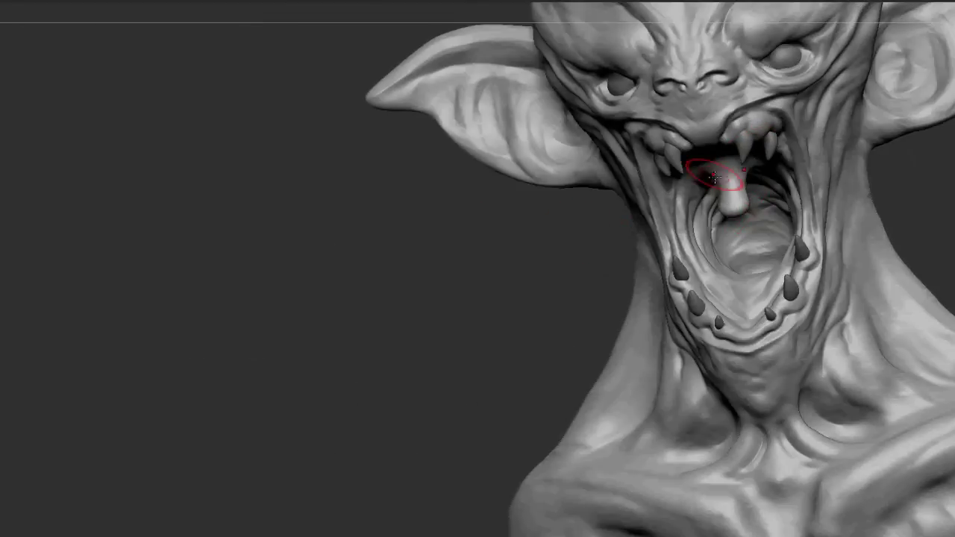
pyautogui.moveTo(728, 178)
pyautogui.mouseDown(button='right')
pyautogui.moveTo(741, 181)
pyautogui.moveTo(699, 171)
pyautogui.mouseUp(button='right')
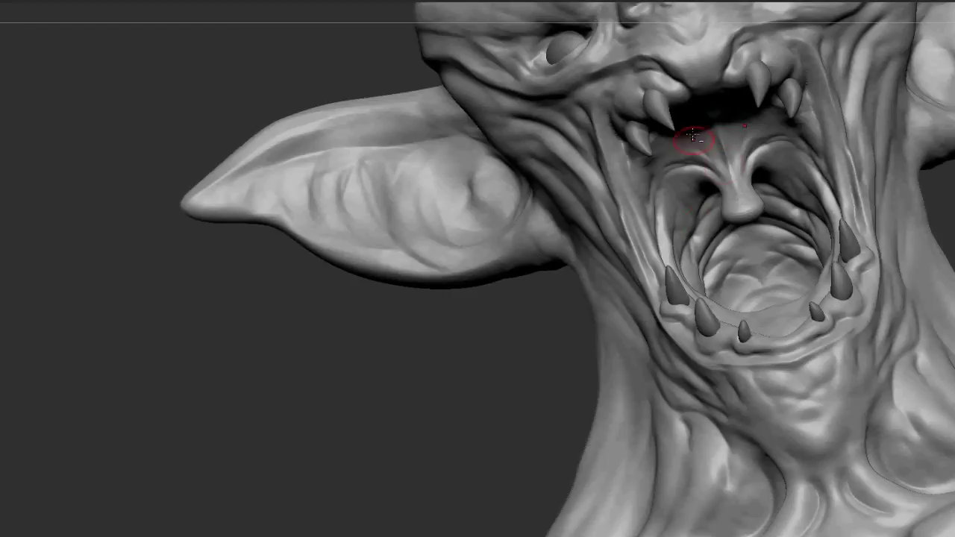
# Reshape both eye sockets symmetrically, checking the mouth from below and the bust in three-quarter view
pyautogui.moveTo(693, 136); pyautogui.dragTo(725, 164, button='right')
pyautogui.moveTo(598, 99); pyautogui.dragTo(734, 66, button='right')
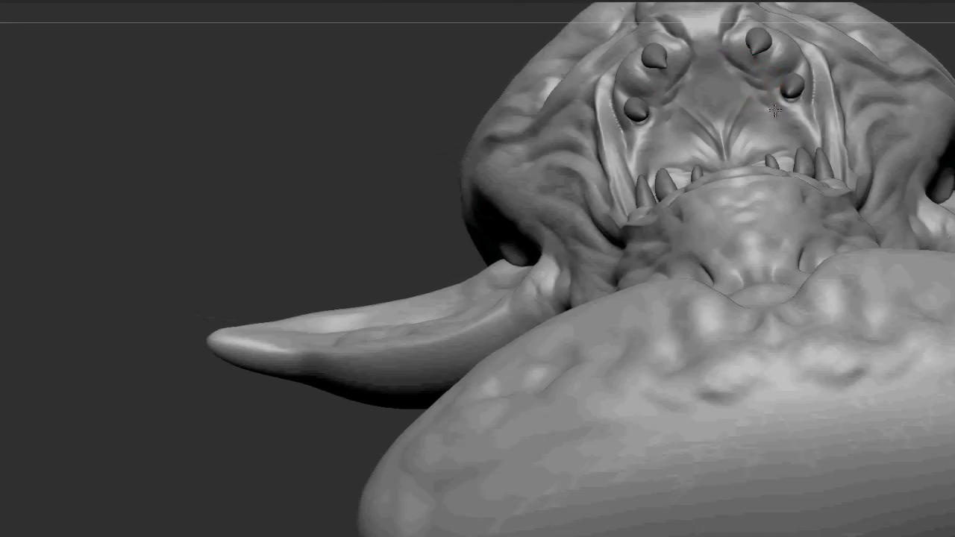
pyautogui.moveTo(755, 138); pyautogui.dragTo(718, 170, button='right')
pyautogui.moveTo(767, 169); pyautogui.dragTo(758, 169)
pyautogui.moveTo(694, 209); pyautogui.dragTo(553, 313, button='right')
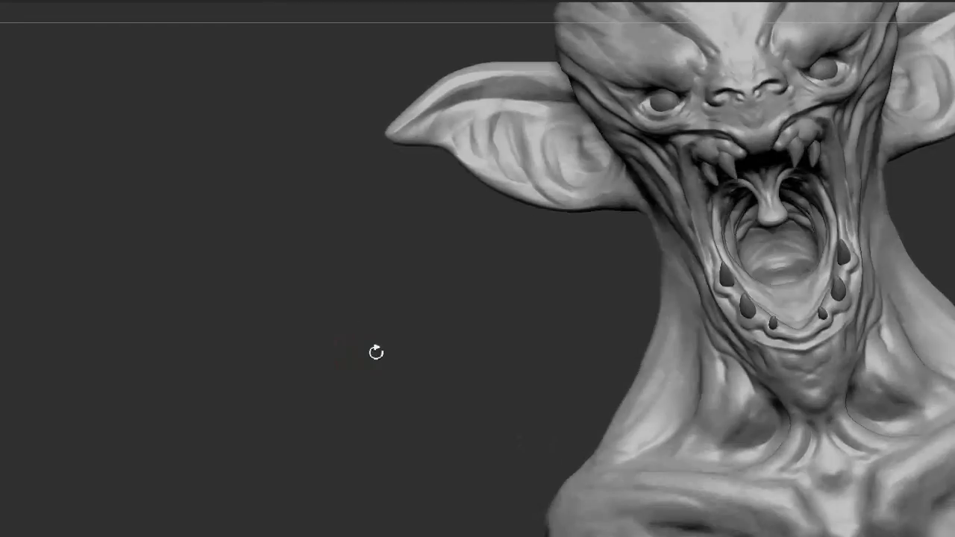
pyautogui.moveTo(375, 352); pyautogui.dragTo(416, 318)
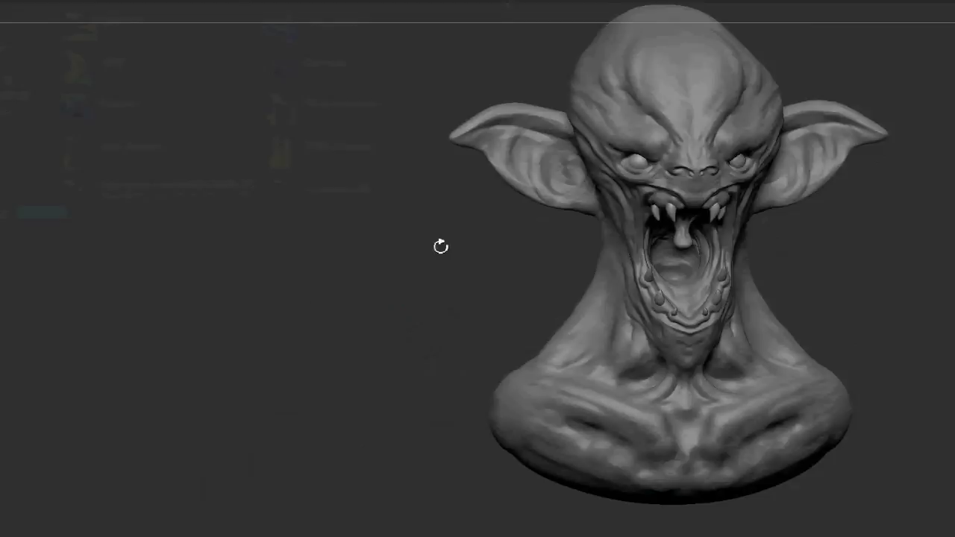
# Reshape the long tongue's curl, check it from front and three-quarter views, and save the project
pyautogui.moveTo(440, 247); pyautogui.dragTo(653, 265)
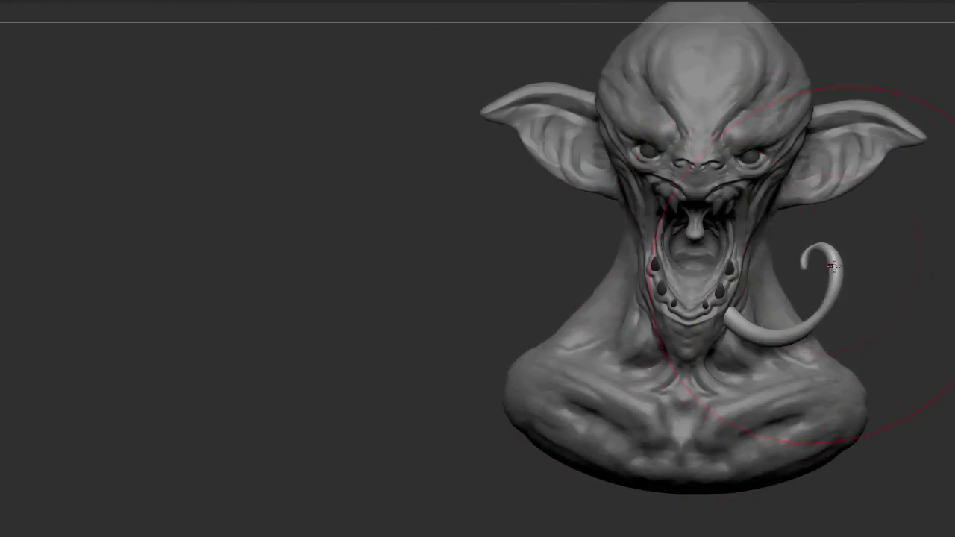
pyautogui.moveTo(828, 269)
pyautogui.mouseDown()
pyautogui.moveTo(837, 263)
pyautogui.moveTo(798, 255)
pyautogui.mouseUp()
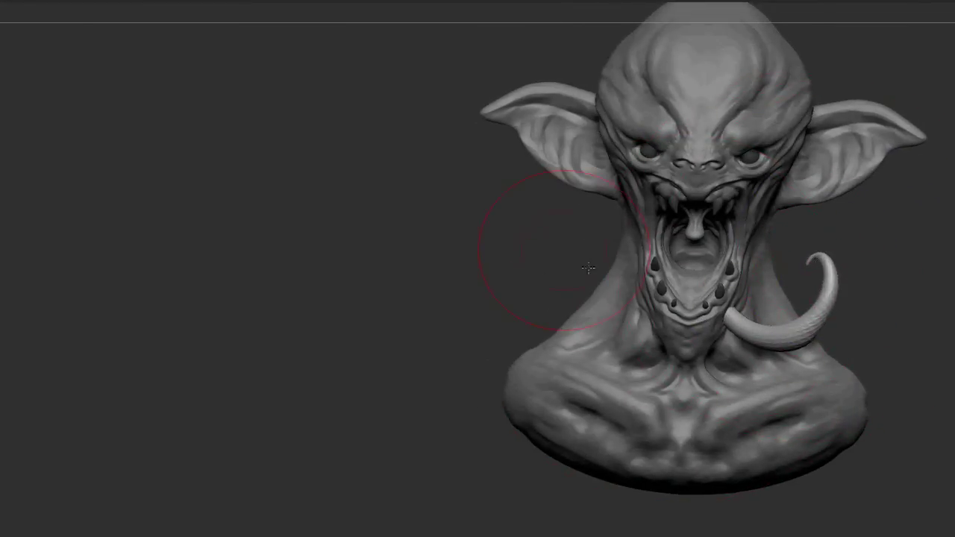
pyautogui.moveTo(661, 297); pyautogui.dragTo(696, 306, button='right')
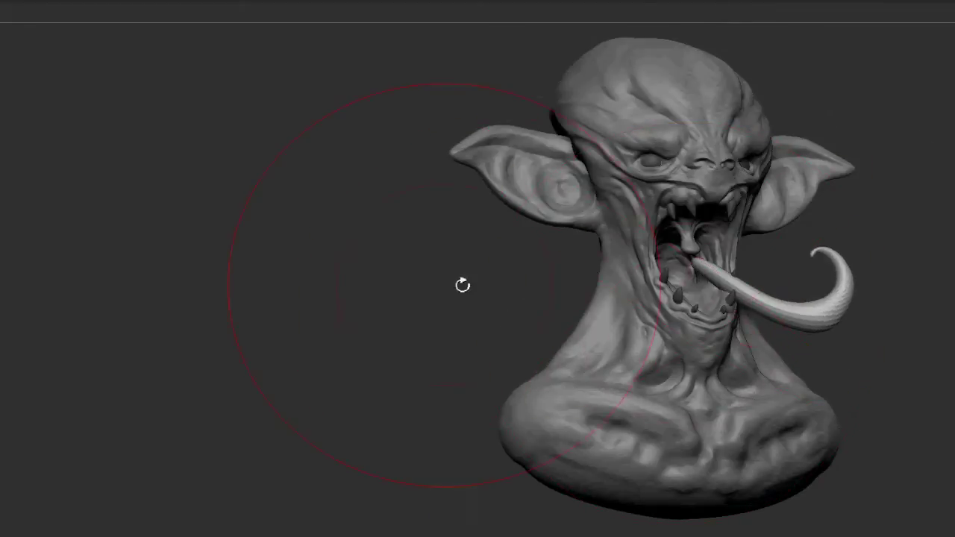
pyautogui.keyDown('shift'); pyautogui.moveTo(462, 285); pyautogui.dragTo(671, 256); pyautogui.keyUp('shift')
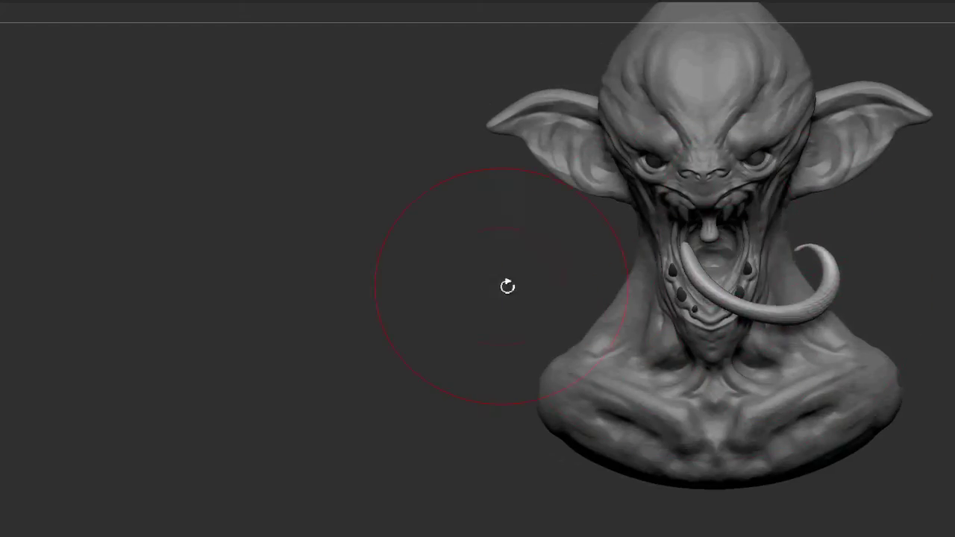
pyautogui.moveTo(508, 286); pyautogui.dragTo(657, 262)
pyautogui.keyDown('shift'); pyautogui.moveTo(587, 283); pyautogui.dragTo(702, 269); pyautogui.keyUp('shift')
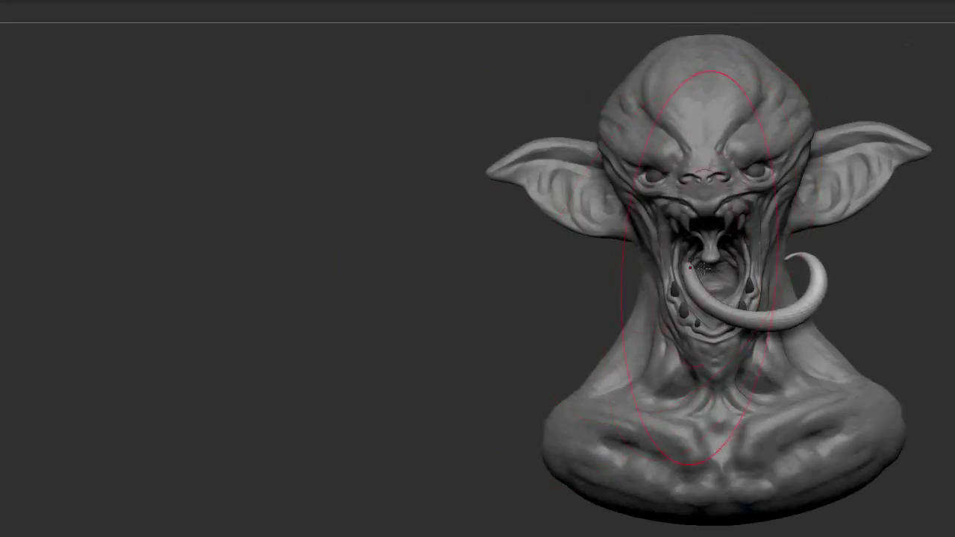
pyautogui.hotkey('ctrl', 's')
# Make the tongue hang lower and curl upward, then hide the head leaving eyes, teeth and tongue
pyautogui.moveTo(477, 291)
pyautogui.mouseDown()
pyautogui.moveTo(465, 298)
pyautogui.moveTo(744, 279)
pyautogui.mouseUp()
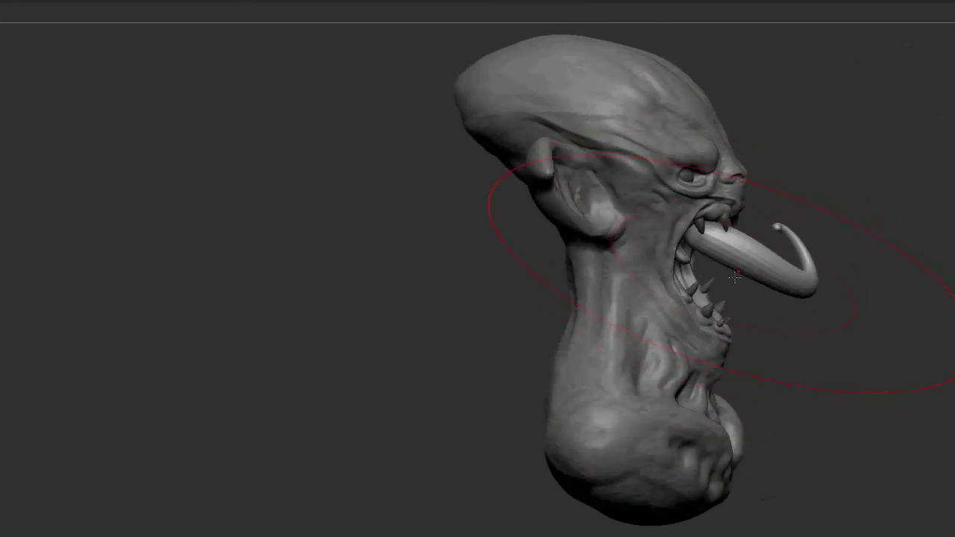
pyautogui.moveTo(799, 214); pyautogui.dragTo(715, 293)
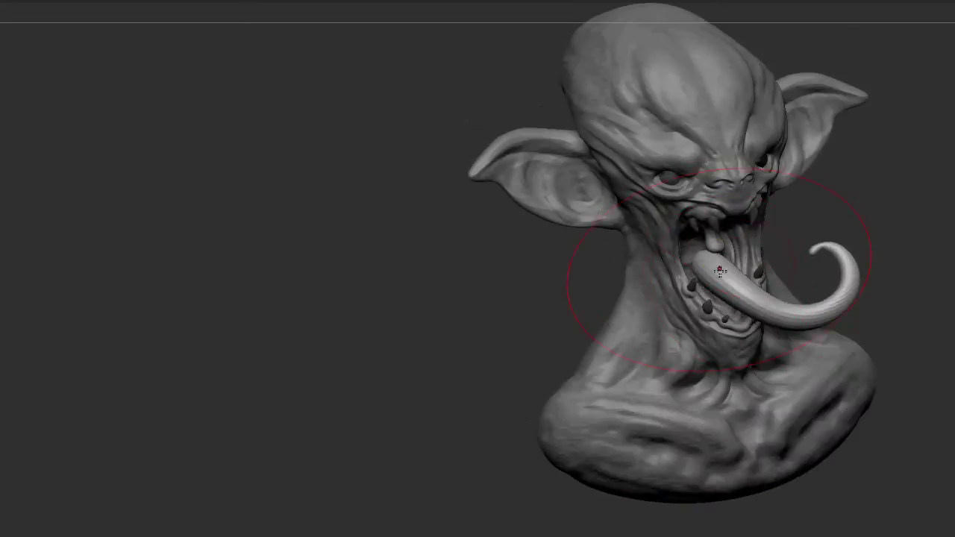
pyautogui.moveTo(506, 324); pyautogui.dragTo(745, 289)
pyautogui.keyDown('shift'); pyautogui.moveTo(722, 254); pyautogui.dragTo(700, 300); pyautogui.keyUp('shift')
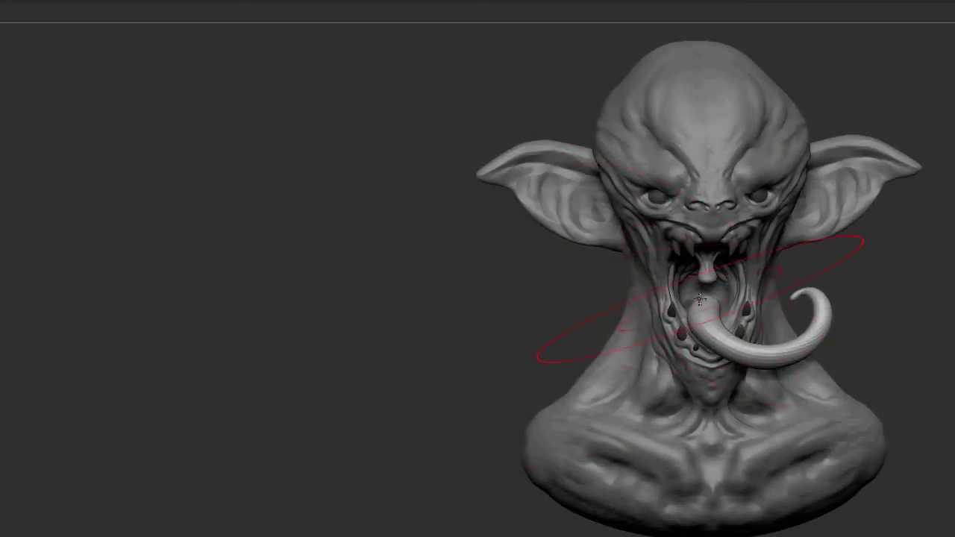
pyautogui.moveTo(612, 260); pyautogui.dragTo(543, 310)
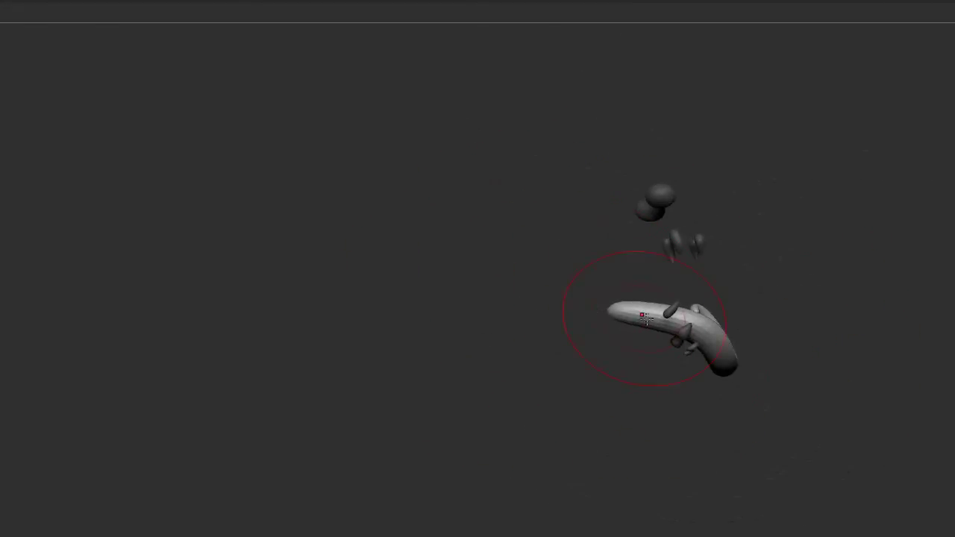
# Unhide the full head around the tongue, adjust brush size and reframe on the mouth
pyautogui.moveTo(358, 316); pyautogui.dragTo(358, 330)
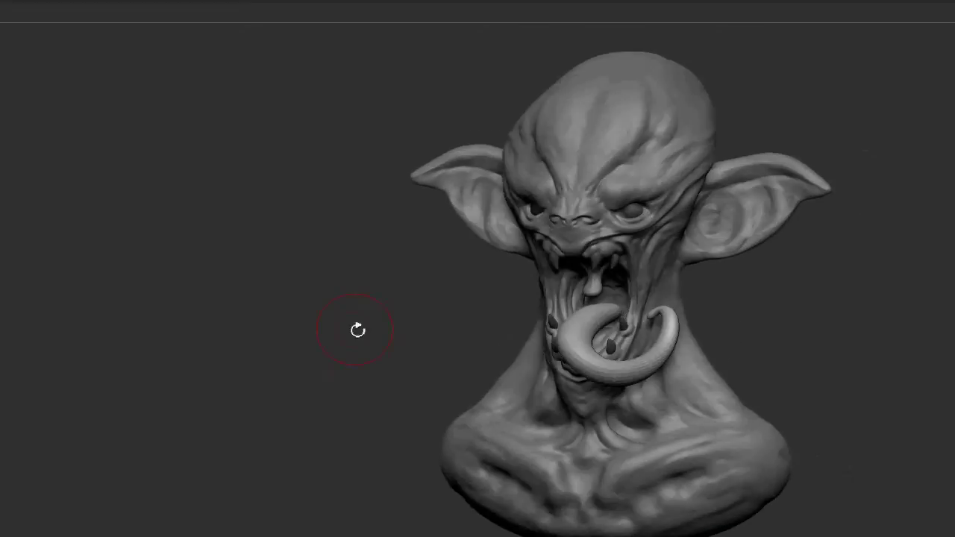
pyautogui.moveTo(578, 346); pyautogui.dragTo(705, 335)
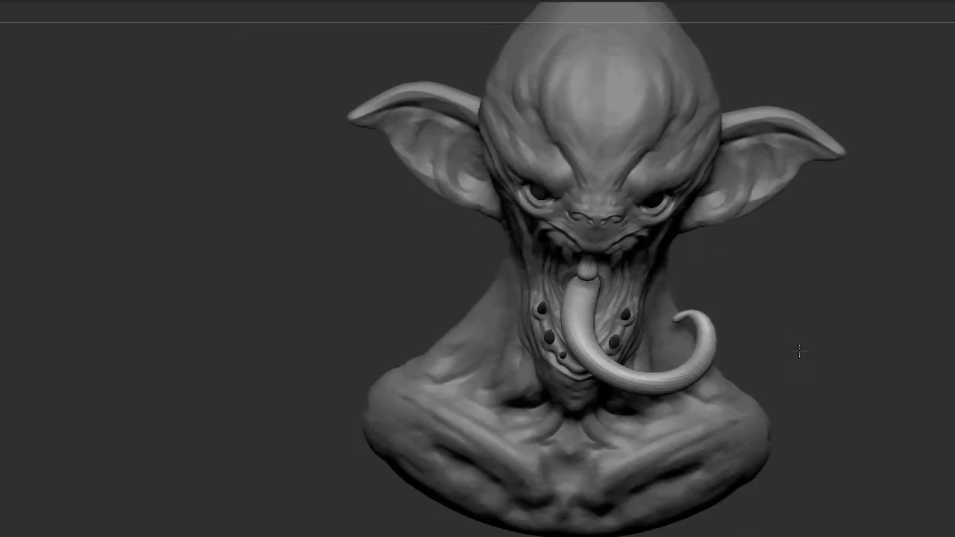
pyautogui.press('s')
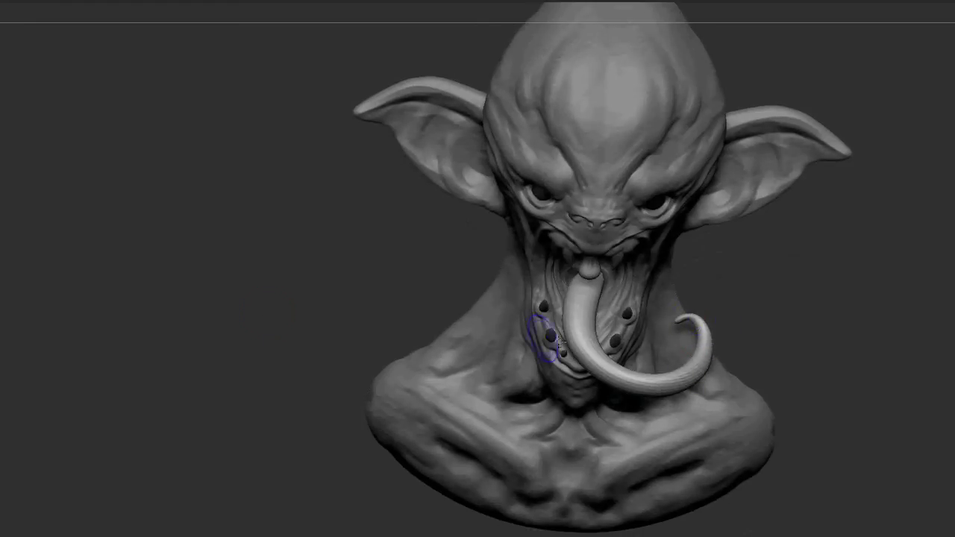
pyautogui.moveTo(277, 271); pyautogui.dragTo(550, 336)
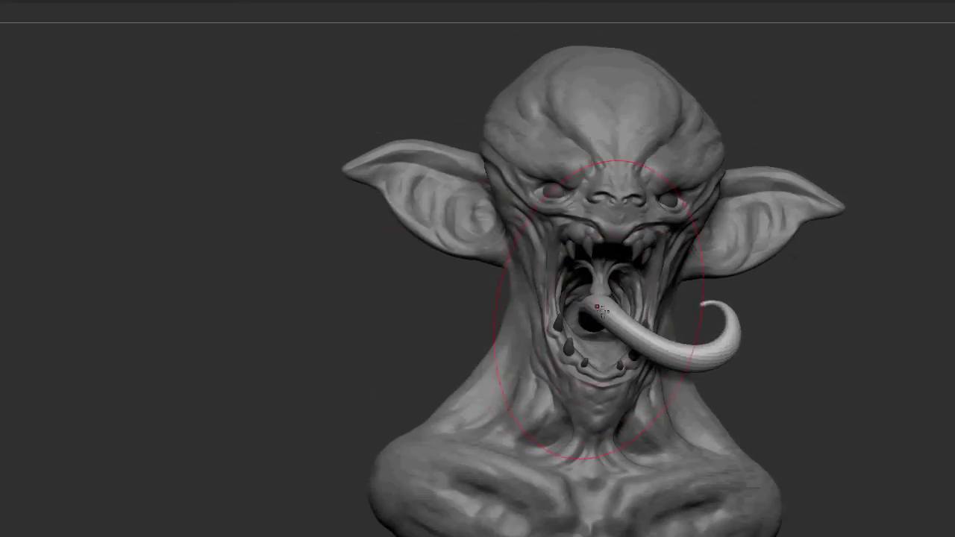
# Isolate the tongue, teeth and eyes and orbit them from three-quarter and front views
pyautogui.keyDown('ctrl'); pyautogui.keyDown('shift'); pyautogui.click(600, 310); pyautogui.keyUp('shift'); pyautogui.keyUp('ctrl')
pyautogui.moveTo(405, 309); pyautogui.dragTo(478, 333)
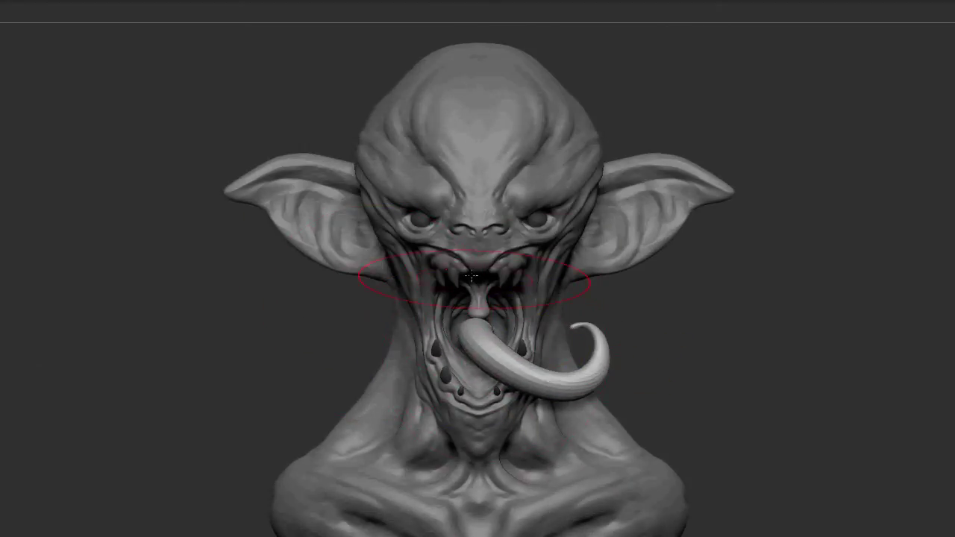
pyautogui.moveTo(202, 316); pyautogui.dragTo(295, 360)
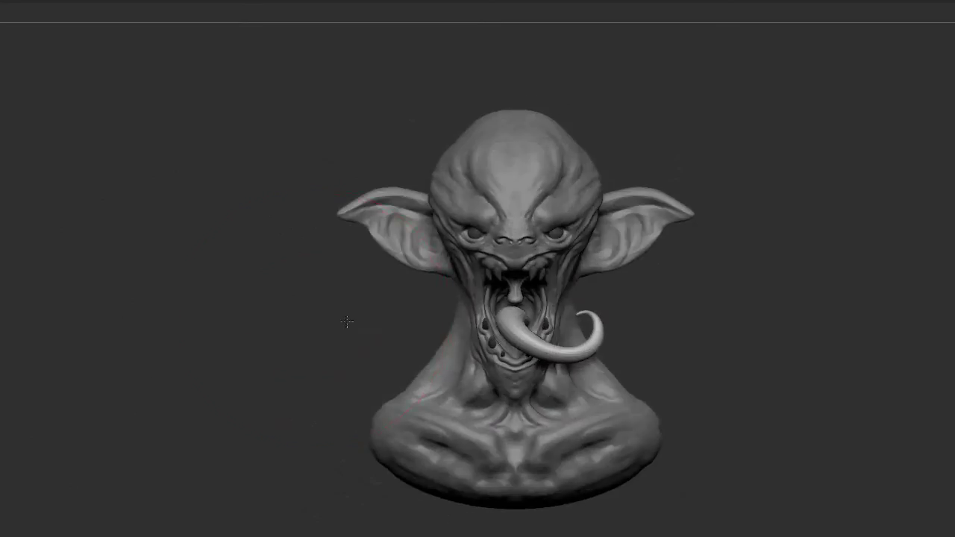
pyautogui.moveTo(268, 313)
pyautogui.mouseDown()
pyautogui.moveTo(331, 330)
pyautogui.moveTo(338, 277)
pyautogui.moveTo(309, 405)
pyautogui.moveTo(327, 451)
pyautogui.mouseUp()
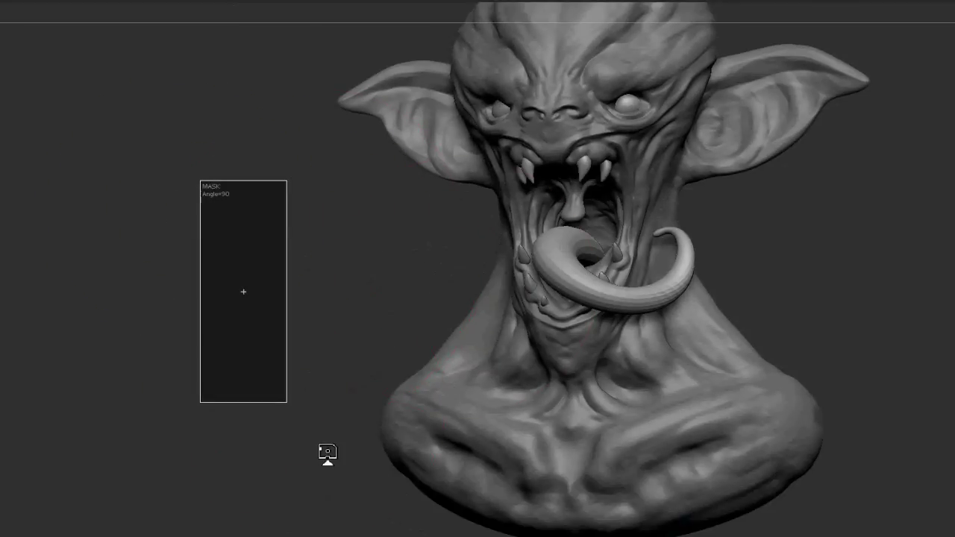
# Hide the head and body so only the tongue is visible, turned to a frontal angle
pyautogui.keyDown('ctrl'); pyautogui.keyDown('shift'); pyautogui.moveTo(638, 134); pyautogui.dragTo(619, 299); pyautogui.keyUp('shift'); pyautogui.keyUp('ctrl')
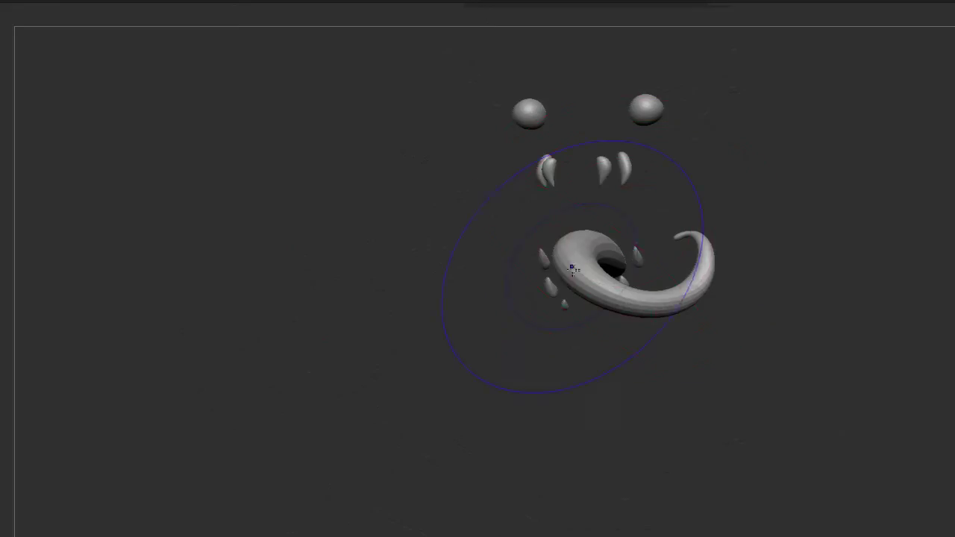
pyautogui.moveTo(564, 312); pyautogui.dragTo(569, 295)
pyautogui.moveTo(551, 233)
pyautogui.mouseDown()
pyautogui.moveTo(594, 183)
pyautogui.moveTo(352, 197)
pyautogui.moveTo(601, 151)
pyautogui.mouseUp()
pyautogui.keyDown('ctrl'); pyautogui.keyDown('alt'); pyautogui.keyDown('shift'); pyautogui.click(524, 207); pyautogui.keyUp('shift'); pyautogui.keyUp('alt'); pyautogui.keyUp('ctrl')
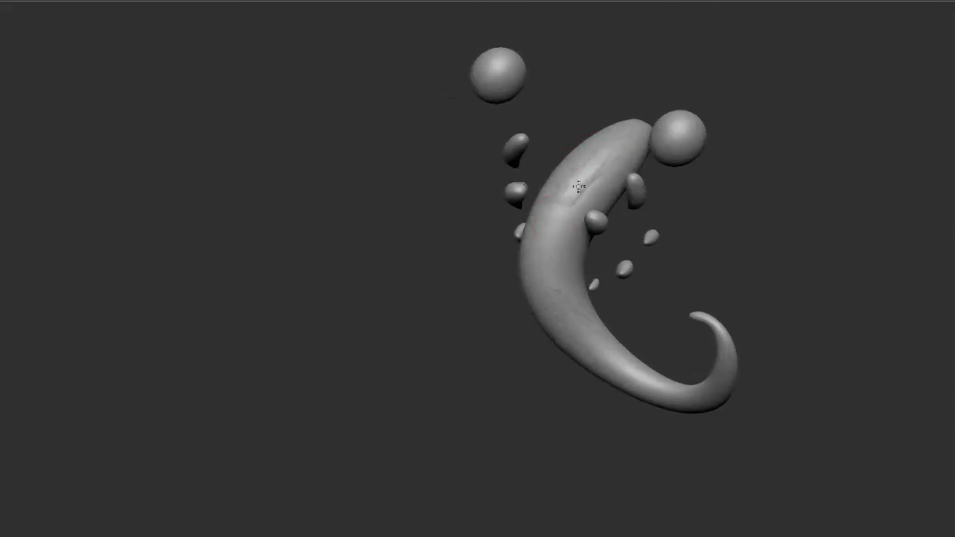
pyautogui.moveTo(580, 186); pyautogui.dragTo(625, 366)
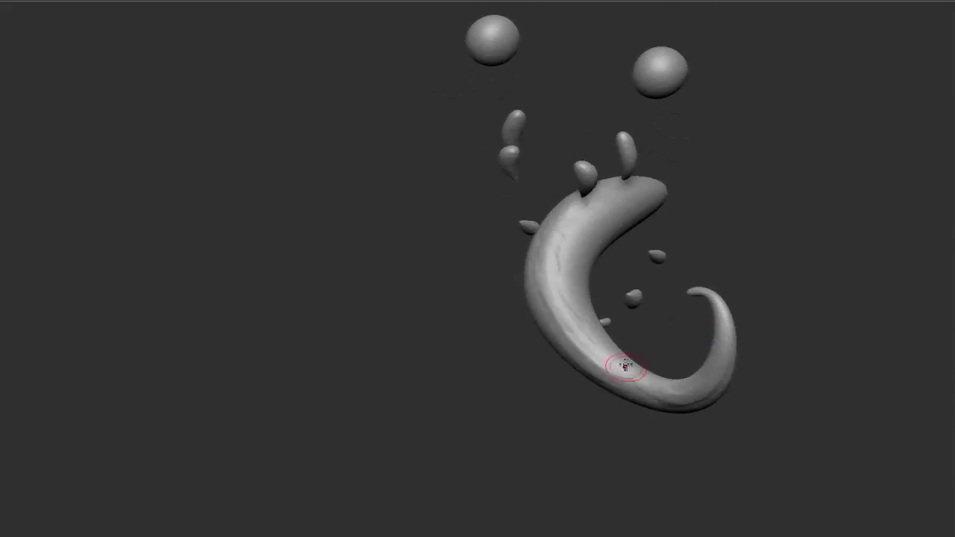
# Sculpt wavy ridges and grooves along the tongue's upper surface with the Clay brush
pyautogui.moveTo(560, 289); pyautogui.dragTo(590, 224)
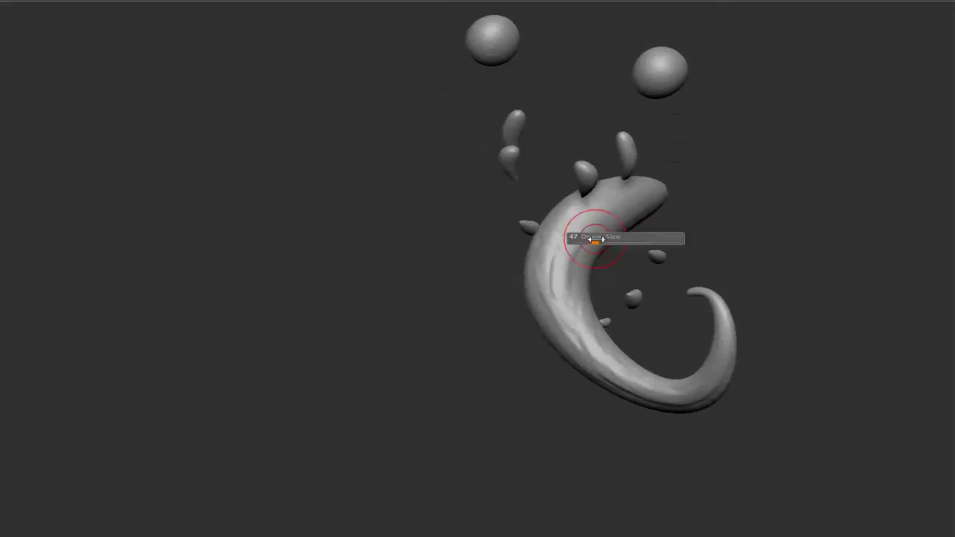
pyautogui.moveTo(500, 269)
pyautogui.mouseDown()
pyautogui.moveTo(508, 313)
pyautogui.moveTo(497, 186)
pyautogui.moveTo(538, 287)
pyautogui.mouseUp()
pyautogui.moveTo(559, 401)
pyautogui.mouseDown()
pyautogui.moveTo(724, 377)
pyautogui.moveTo(619, 416)
pyautogui.moveTo(490, 256)
pyautogui.moveTo(526, 307)
pyautogui.mouseUp()
pyautogui.moveTo(582, 383)
pyautogui.mouseDown()
pyautogui.moveTo(618, 373)
pyautogui.moveTo(536, 215)
pyautogui.moveTo(591, 331)
pyautogui.mouseUp()
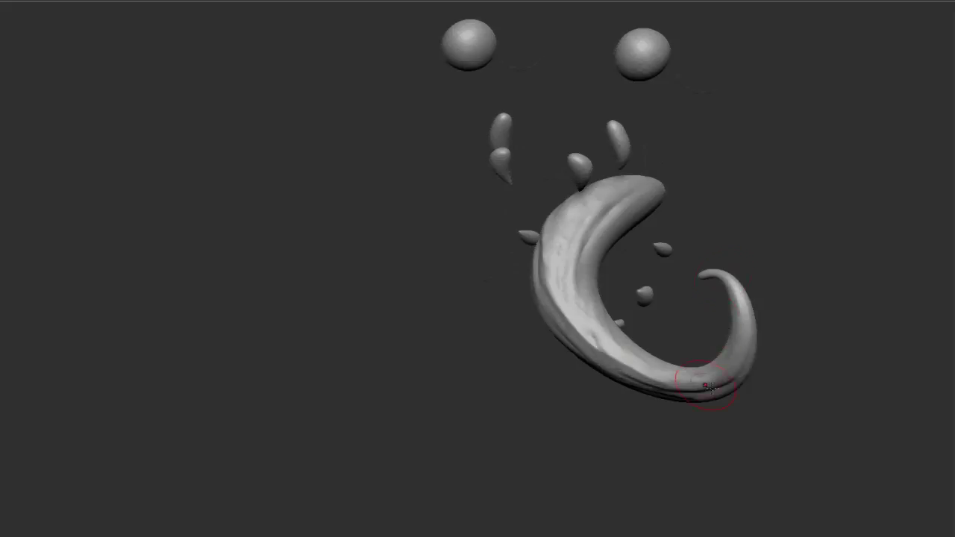
# Turn the tongue to show its hooked tip and sculpt detail along its underside
pyautogui.moveTo(662, 383); pyautogui.dragTo(579, 284)
pyautogui.moveTo(694, 293)
pyautogui.mouseDown()
pyautogui.moveTo(634, 320)
pyautogui.moveTo(575, 256)
pyautogui.moveTo(657, 156)
pyautogui.mouseUp()
pyautogui.moveTo(732, 215); pyautogui.dragTo(727, 195)
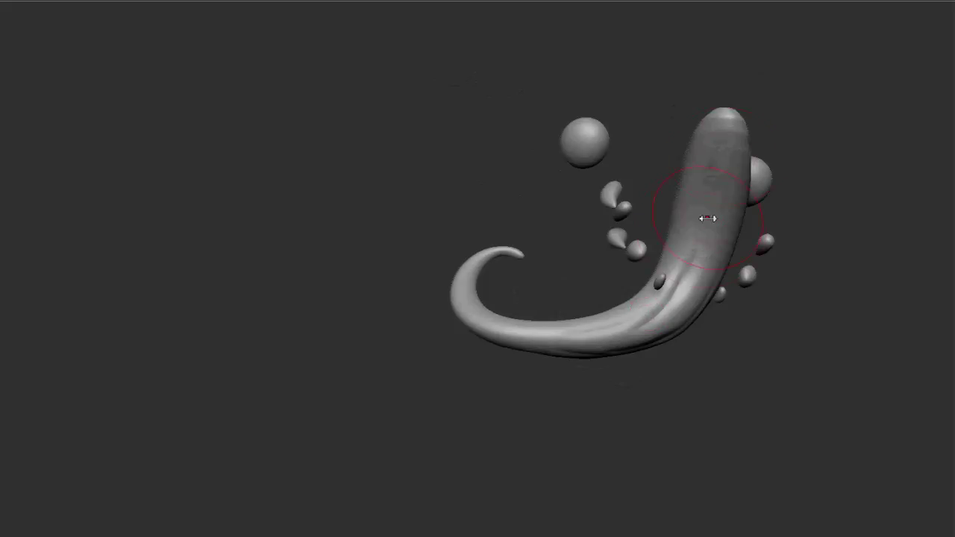
pyautogui.moveTo(518, 343); pyautogui.dragTo(611, 337)
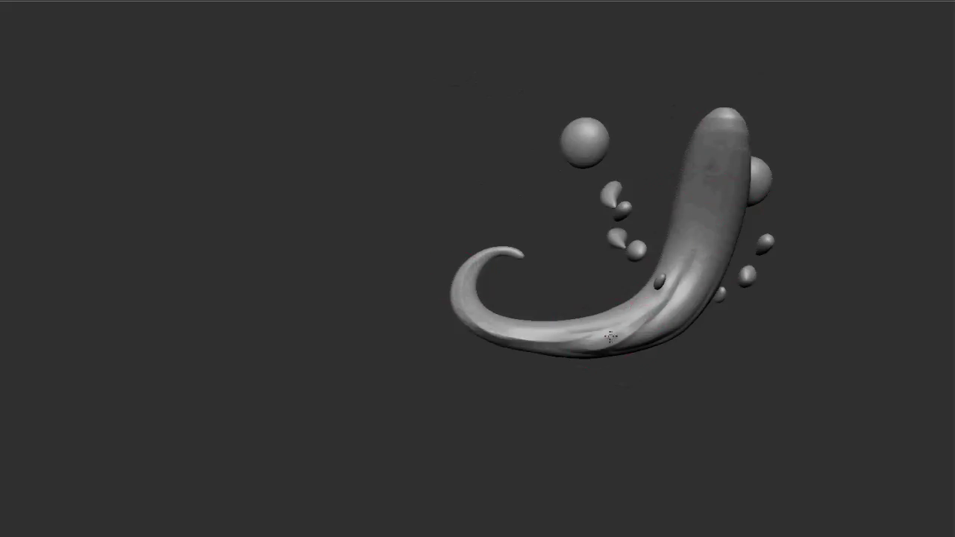
pyautogui.moveTo(668, 247); pyautogui.dragTo(646, 320)
pyautogui.moveTo(674, 126); pyautogui.dragTo(313, 277)
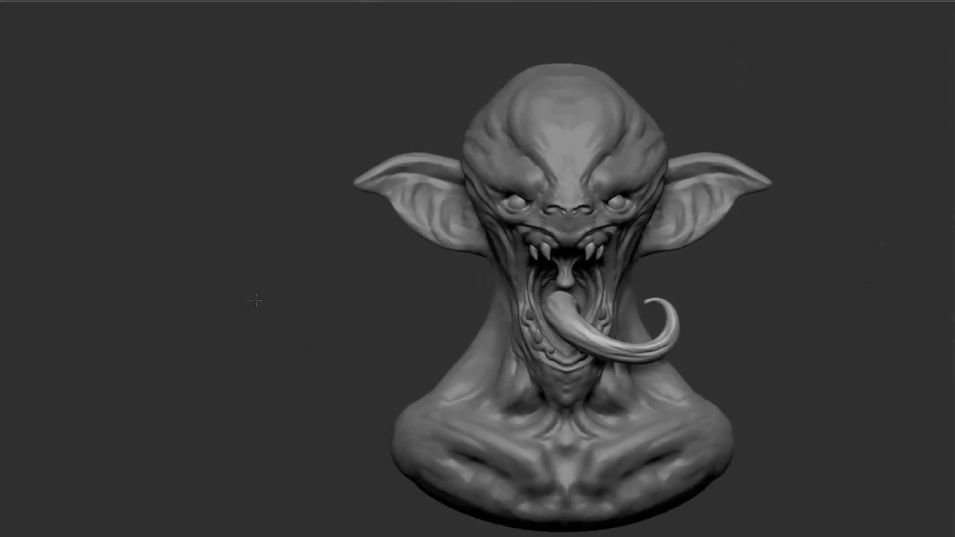
pyautogui.moveTo(255, 300); pyautogui.dragTo(277, 292)
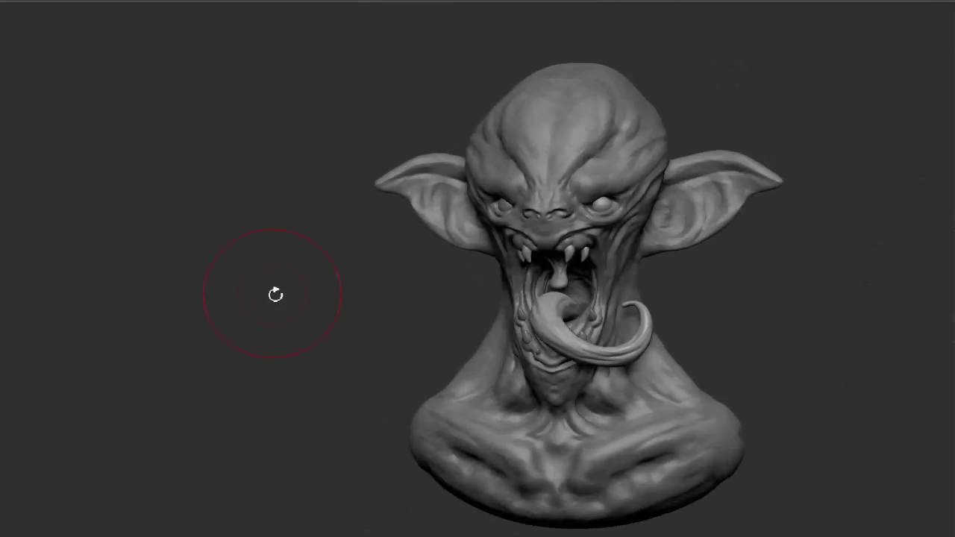
pyautogui.moveTo(336, 322)
pyautogui.mouseDown()
pyautogui.moveTo(308, 320)
pyautogui.moveTo(318, 309)
pyautogui.moveTo(256, 303)
pyautogui.moveTo(575, 252)
pyautogui.mouseUp()
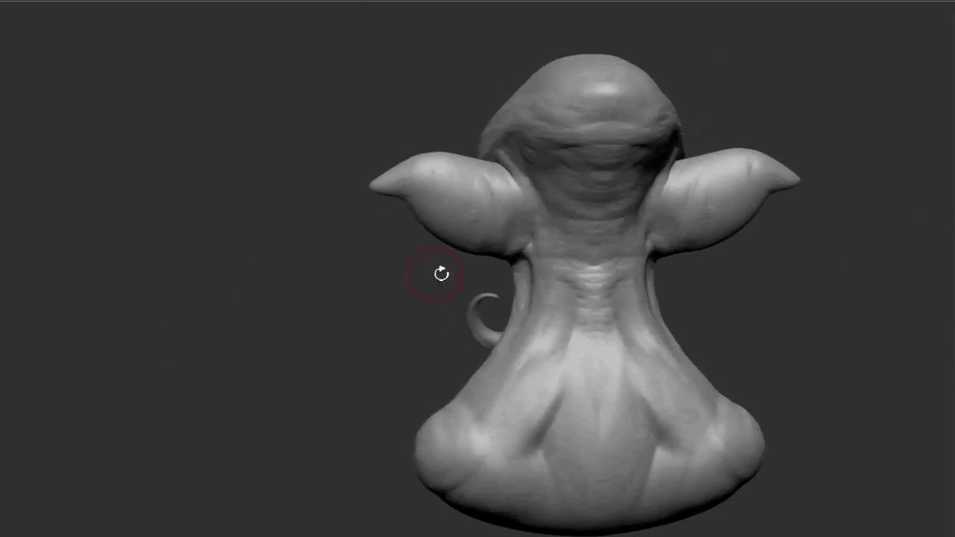
pyautogui.moveTo(441, 274); pyautogui.dragTo(475, 181)
pyautogui.moveTo(534, 216); pyautogui.dragTo(518, 192)
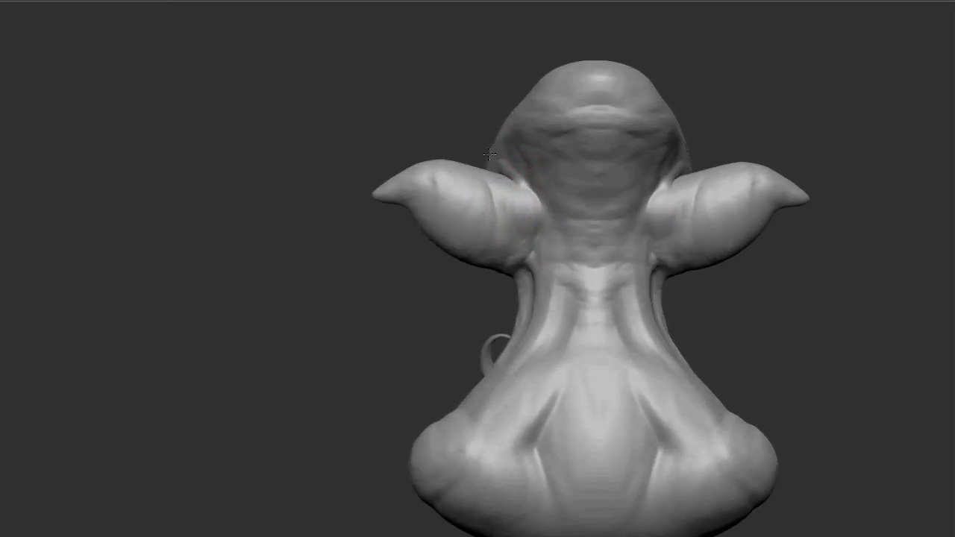
pyautogui.moveTo(490, 154); pyautogui.dragTo(502, 174)
pyautogui.moveTo(497, 249)
pyautogui.mouseDown()
pyautogui.moveTo(530, 250)
pyautogui.moveTo(542, 239)
pyautogui.mouseUp()
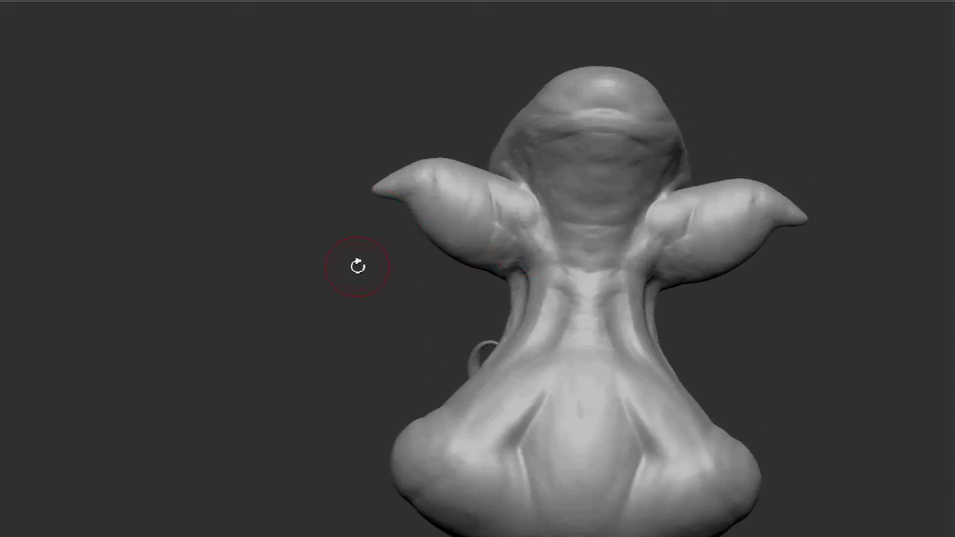
pyautogui.moveTo(358, 264); pyautogui.dragTo(377, 263)
pyautogui.moveTo(508, 262); pyautogui.dragTo(566, 272, button='right')
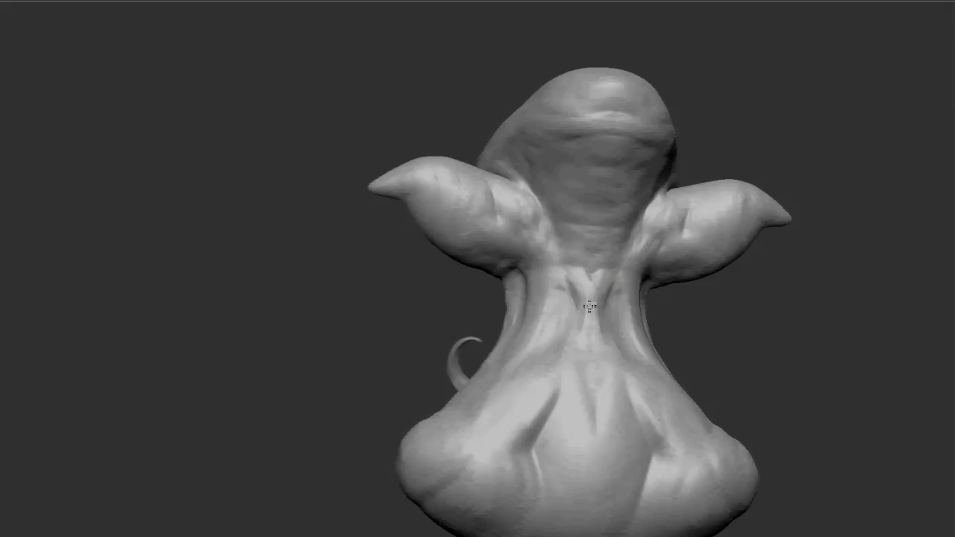
pyautogui.moveTo(565, 142); pyautogui.dragTo(581, 155, button='right')
pyautogui.moveTo(501, 127); pyautogui.dragTo(529, 149, button='right')
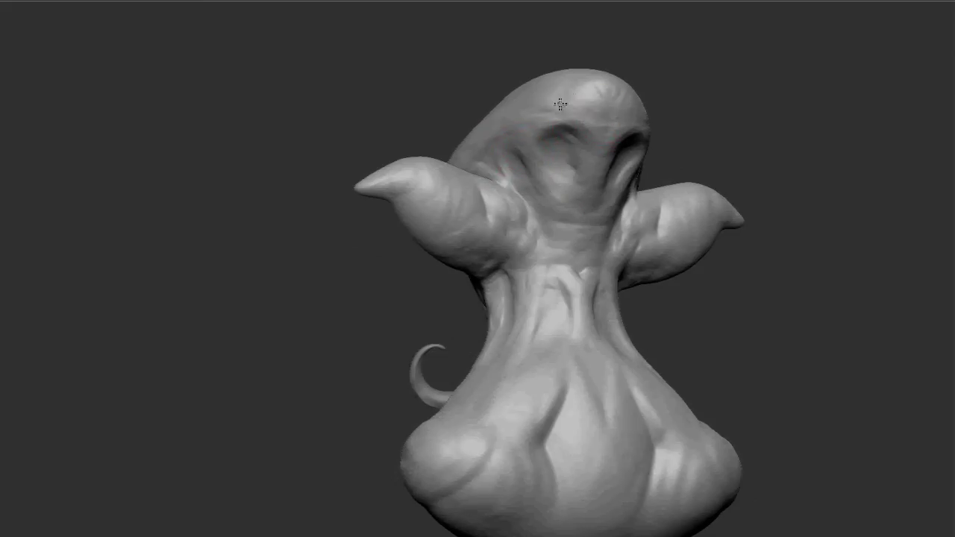
pyautogui.moveTo(471, 135)
pyautogui.mouseDown(button='right')
pyautogui.moveTo(487, 142)
pyautogui.moveTo(523, 224)
pyautogui.moveTo(561, 183)
pyautogui.mouseUp(button='right')
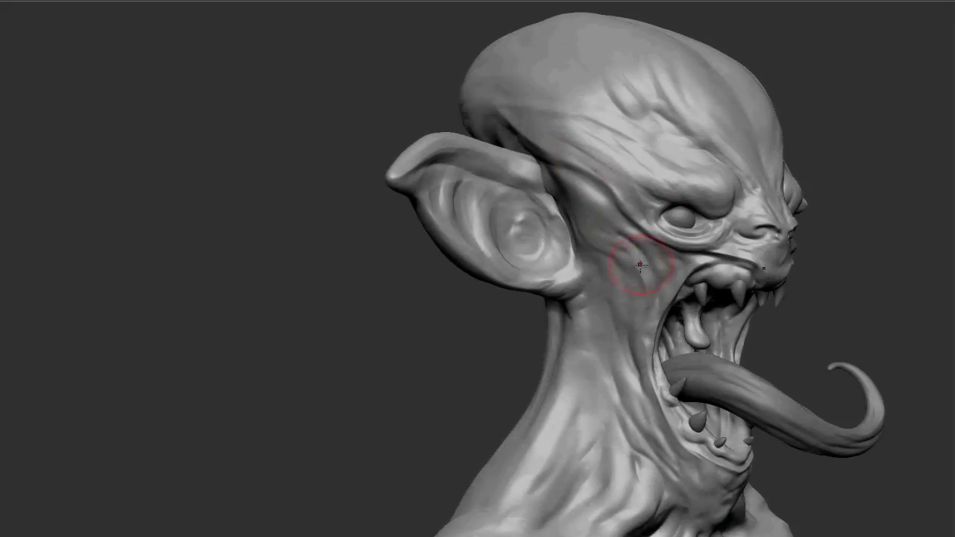
# Carve and reshape concentric grooves inside the left ear's bowl
pyautogui.moveTo(602, 308)
pyautogui.mouseDown(button='right')
pyautogui.moveTo(495, 266)
pyautogui.moveTo(714, 263)
pyautogui.mouseUp(button='right')
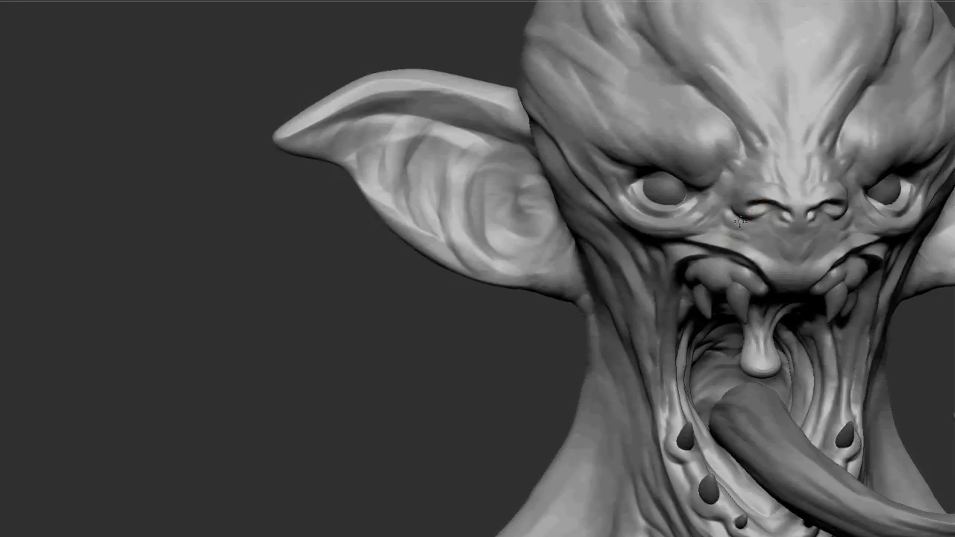
pyautogui.moveTo(380, 365)
pyautogui.keyDown('ctrl'); pyautogui.mouseDown(button='right')
pyautogui.moveTo(395, 277)
pyautogui.moveTo(712, 183)
pyautogui.mouseUp(button='right'); pyautogui.keyUp('ctrl')
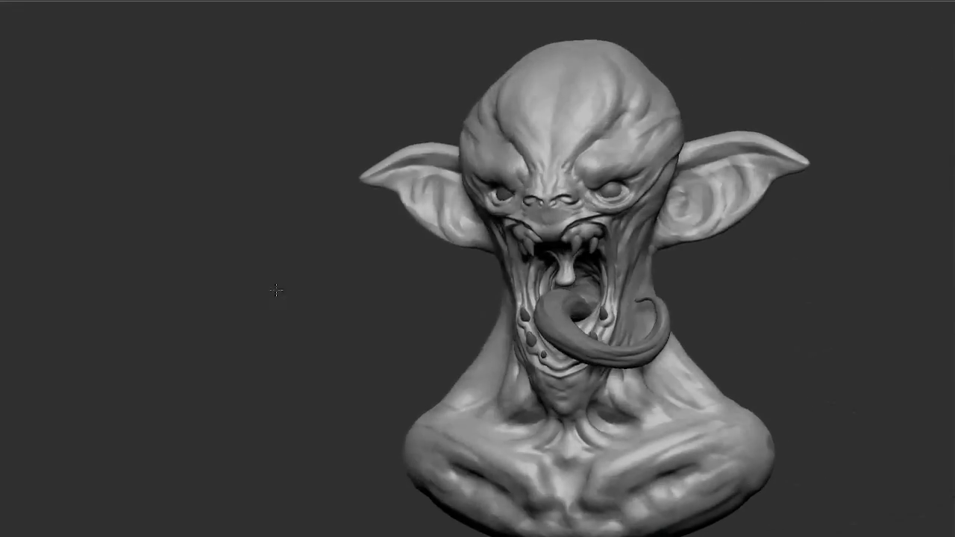
pyautogui.keyDown('ctrl'); pyautogui.moveTo(672, 249); pyautogui.dragTo(394, 203, button='right'); pyautogui.keyUp('ctrl')
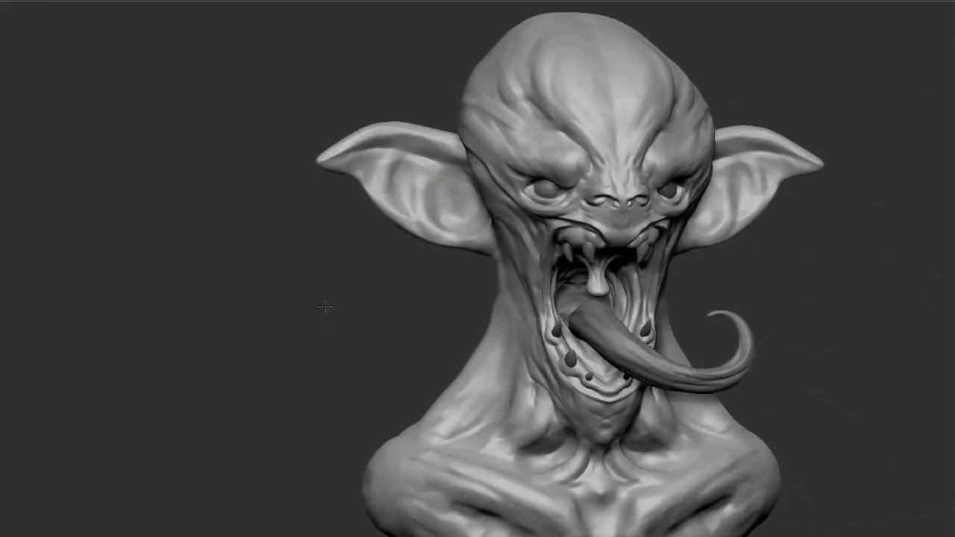
pyautogui.moveTo(414, 239)
pyautogui.mouseDown()
pyautogui.moveTo(312, 180)
pyautogui.moveTo(277, 181)
pyautogui.mouseUp()
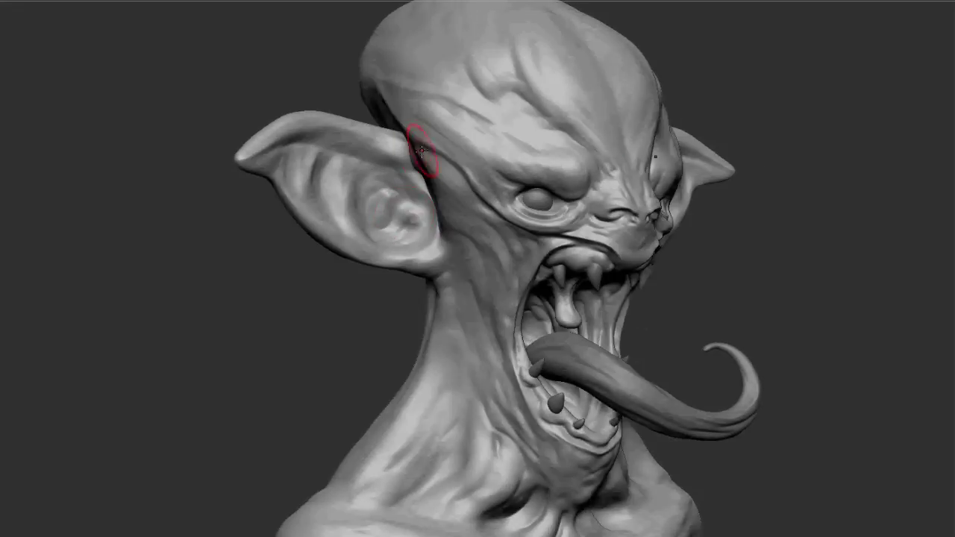
pyautogui.moveTo(422, 151)
pyautogui.mouseDown()
pyautogui.moveTo(409, 217)
pyautogui.moveTo(419, 202)
pyautogui.mouseUp()
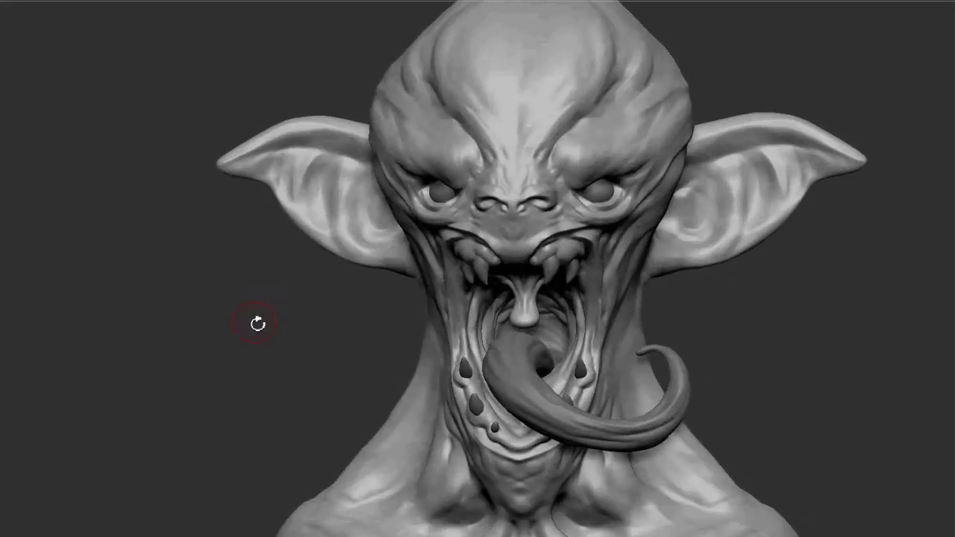
# From a front view, carve a central forehead crease with a V branch using Dam Standard
pyautogui.moveTo(256, 324); pyautogui.dragTo(591, 207)
pyautogui.press('s')
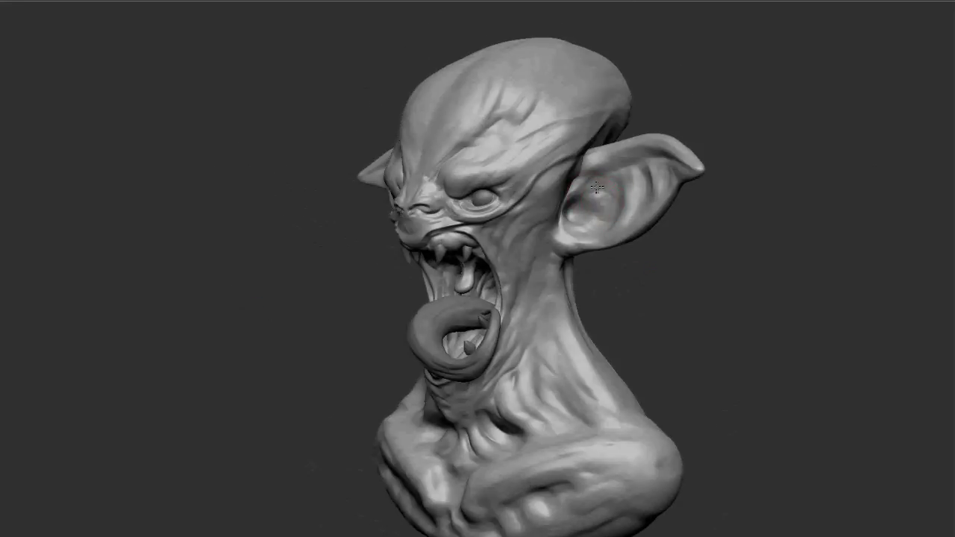
pyautogui.moveTo(192, 240); pyautogui.dragTo(225, 249)
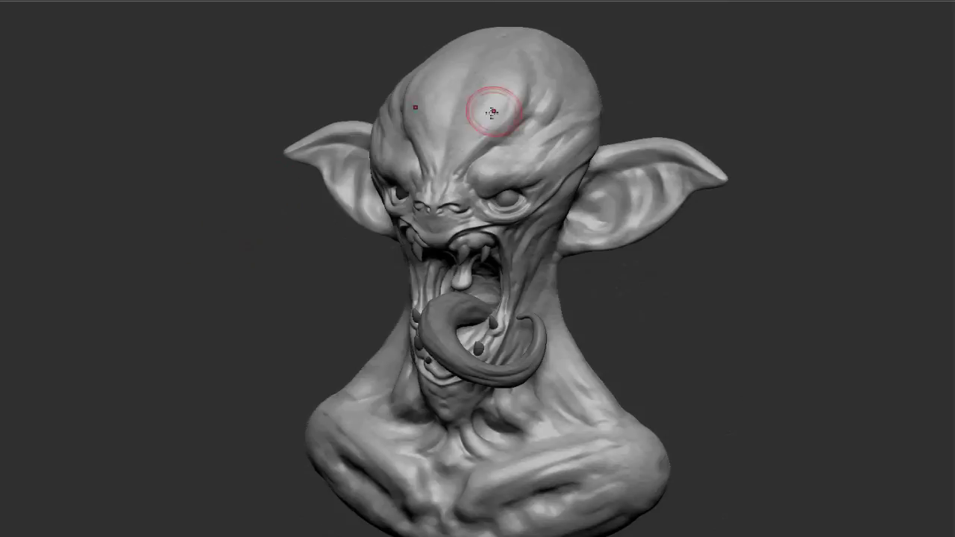
pyautogui.moveTo(522, 146); pyautogui.dragTo(399, 124, button='right')
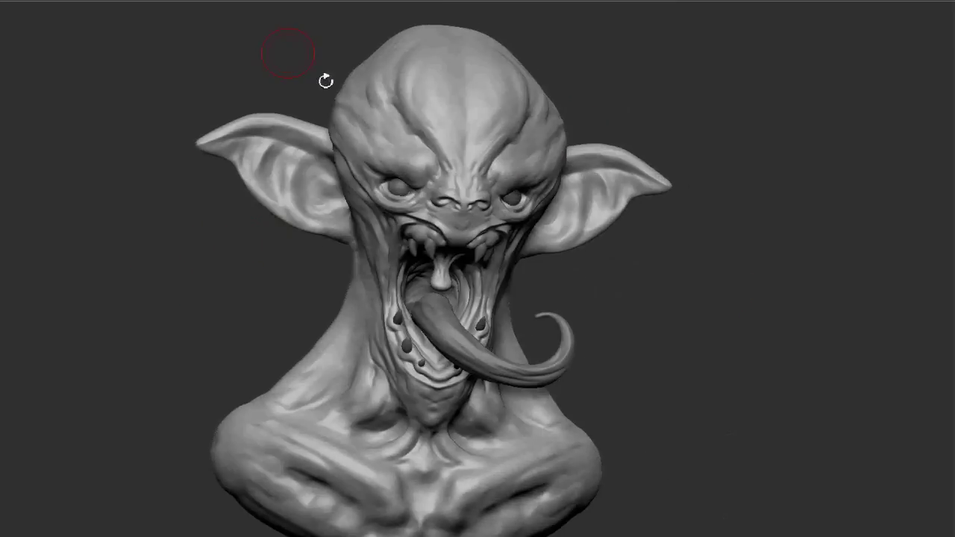
pyautogui.moveTo(325, 81); pyautogui.dragTo(422, 134)
pyautogui.moveTo(390, 132); pyautogui.dragTo(486, 98, button='right')
pyautogui.moveTo(517, 127); pyautogui.dragTo(503, 194)
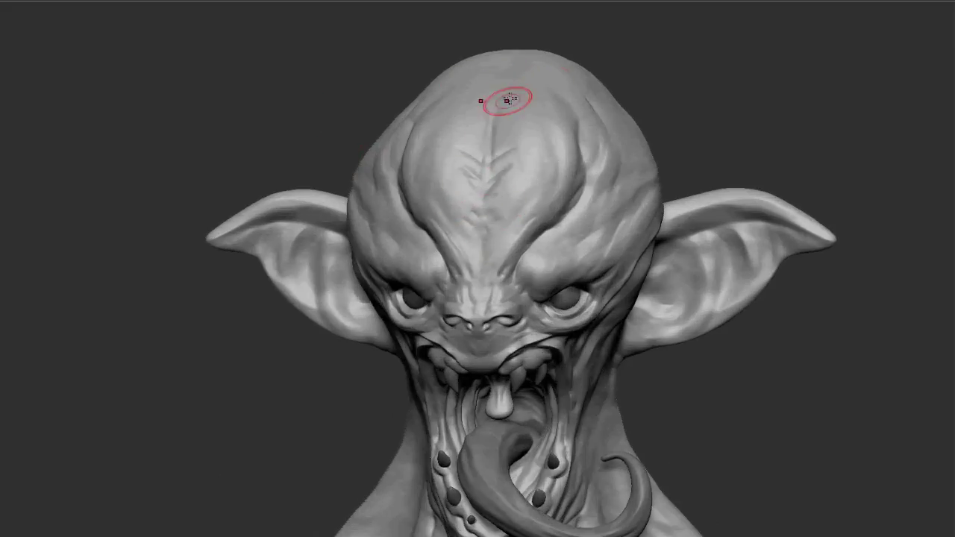
# Deepen the symmetric forehead creases and sculpt a wrinkle along the upper eyelid
pyautogui.moveTo(508, 101)
pyautogui.mouseDown()
pyautogui.moveTo(546, 160)
pyautogui.moveTo(549, 217)
pyautogui.mouseUp()
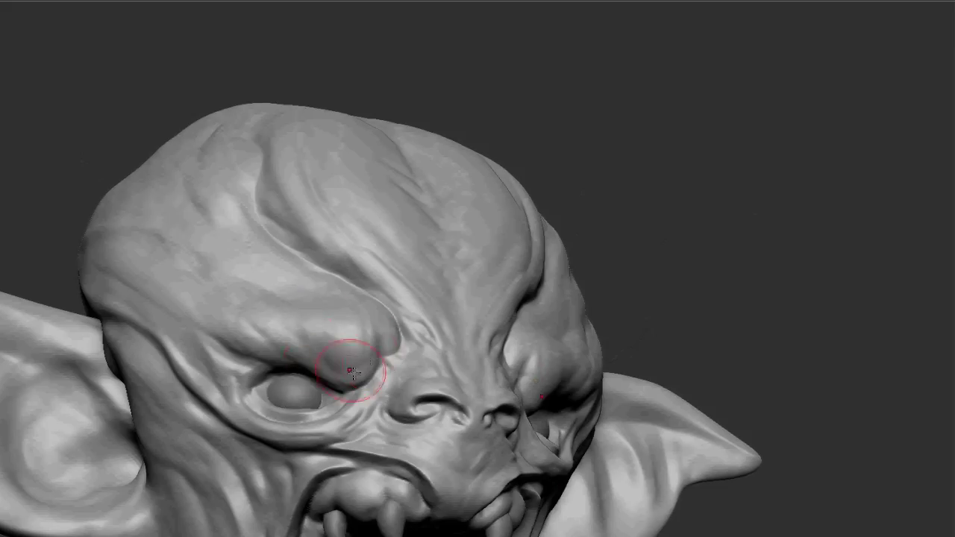
pyautogui.moveTo(300, 344); pyautogui.dragTo(215, 346)
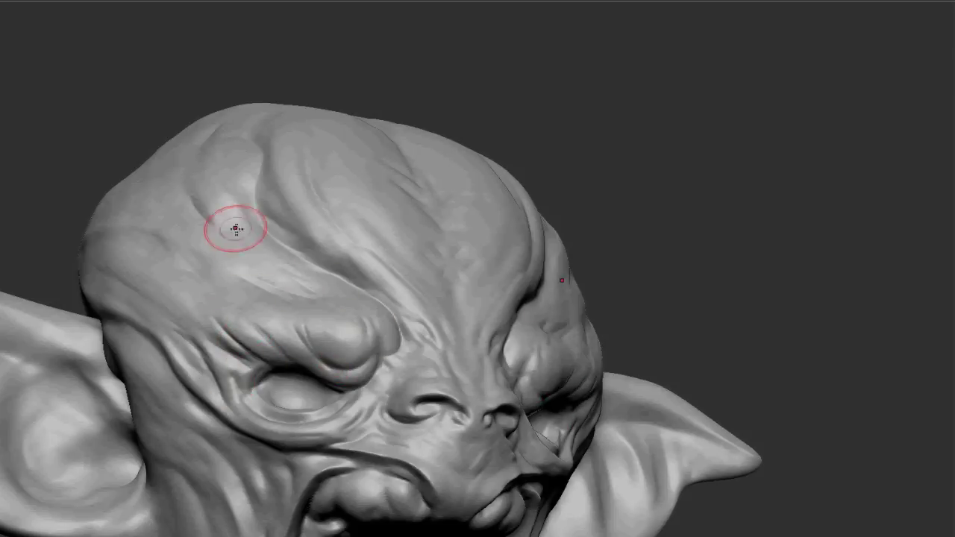
pyautogui.moveTo(674, 247); pyautogui.dragTo(622, 226)
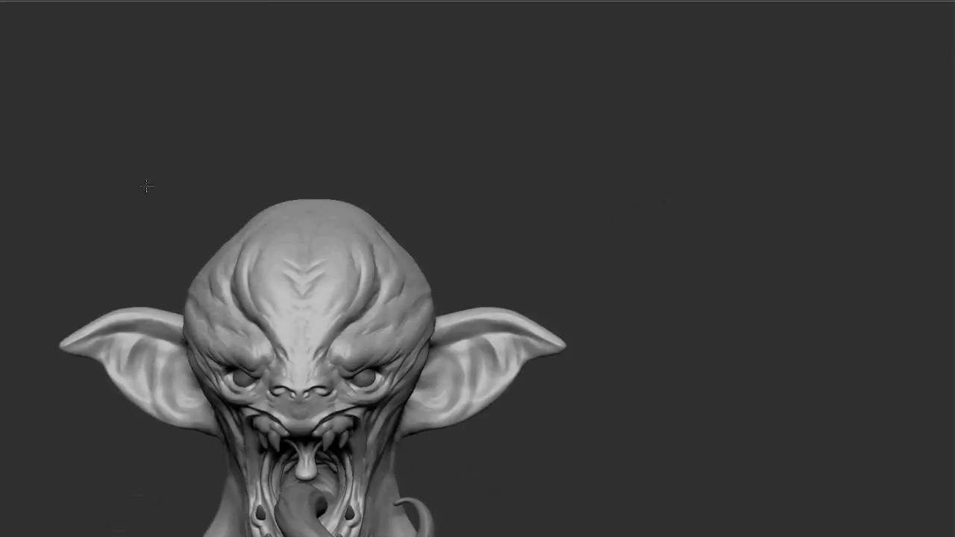
pyautogui.keyDown('alt'); pyautogui.moveTo(145, 187); pyautogui.dragTo(541, 179); pyautogui.keyUp('alt')
pyautogui.moveTo(318, 204)
pyautogui.mouseDown()
pyautogui.moveTo(273, 85)
pyautogui.moveTo(266, 100)
pyautogui.mouseUp()
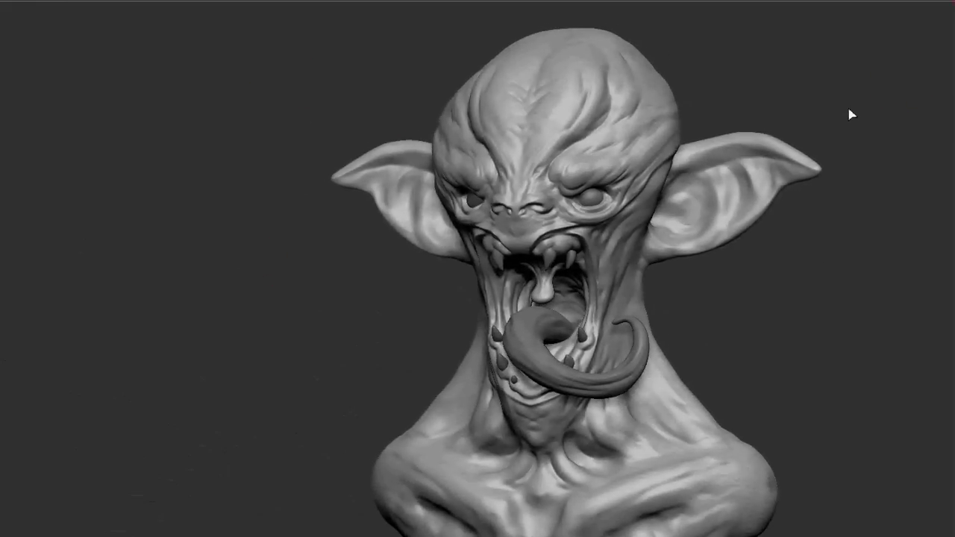
# Shift the light to cast shadows on the face, then begin masking beside the neck
pyautogui.moveTo(852, 114); pyautogui.dragTo(851, 110)
pyautogui.moveTo(301, 332); pyautogui.dragTo(806, 118)
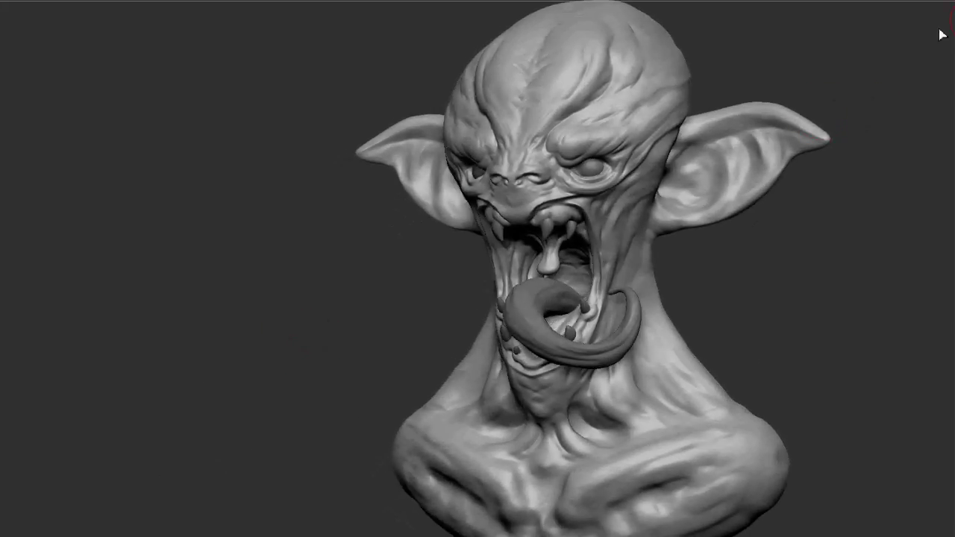
pyautogui.moveTo(942, 34); pyautogui.dragTo(942, 29)
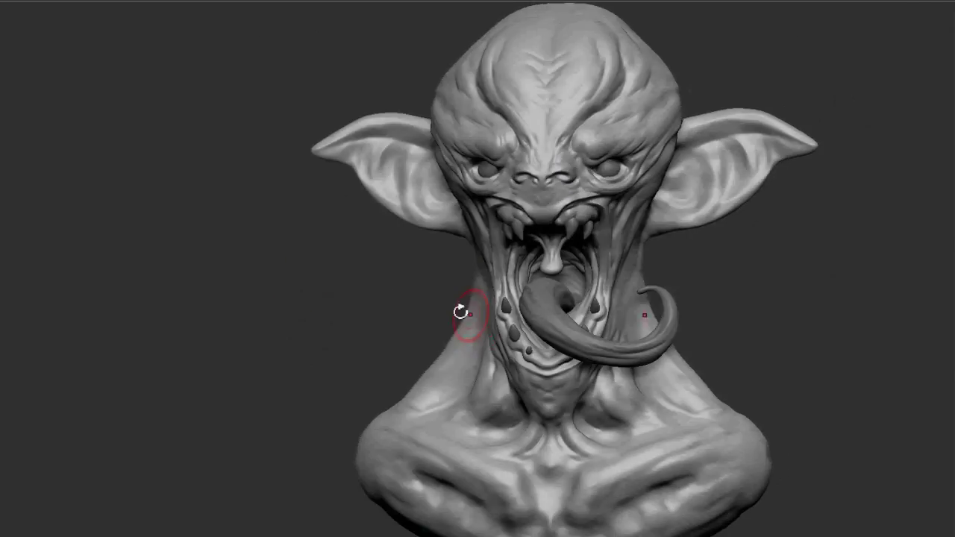
pyautogui.moveTo(461, 312)
pyautogui.mouseDown()
pyautogui.moveTo(358, 320)
pyautogui.moveTo(394, 309)
pyautogui.mouseUp()
pyautogui.keyDown('ctrl'); pyautogui.moveTo(343, 191); pyautogui.dragTo(430, 301); pyautogui.keyUp('ctrl')
# Mask the lower neck and chest, then invert the mask so the chest is free
pyautogui.keyDown('ctrl'); pyautogui.moveTo(312, 241); pyautogui.dragTo(222, 166); pyautogui.keyUp('ctrl')
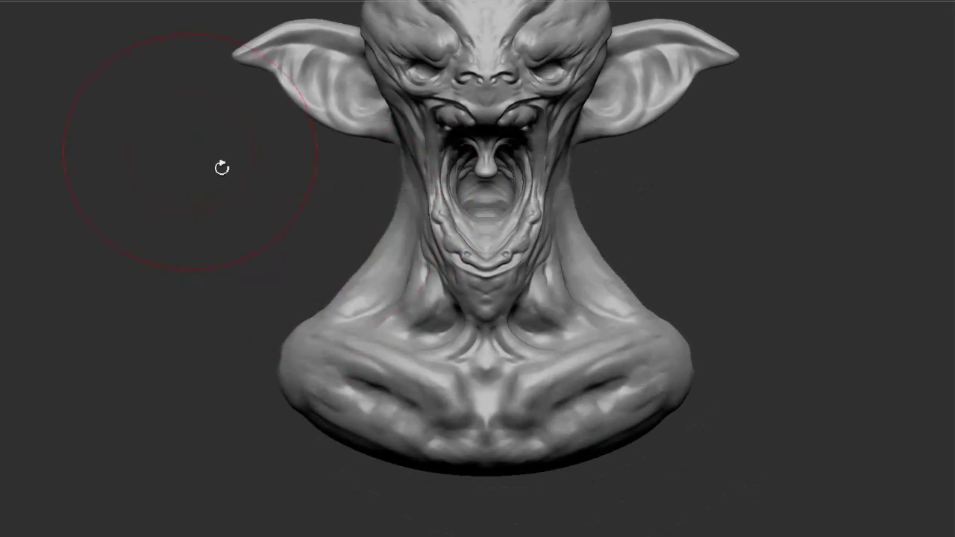
pyautogui.keyDown('ctrl'); pyautogui.moveTo(343, 236); pyautogui.dragTo(119, 213); pyautogui.keyUp('ctrl')
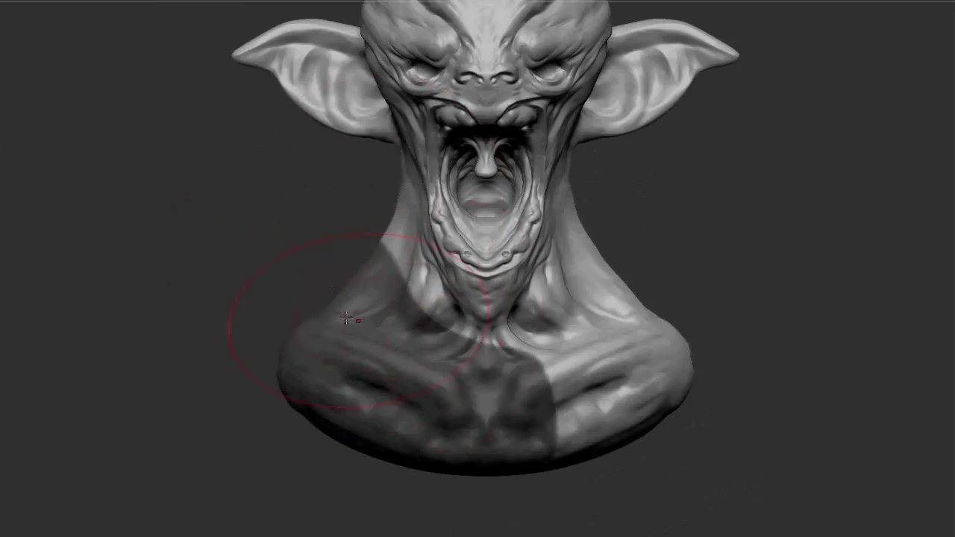
pyautogui.keyDown('ctrl'); pyautogui.moveTo(320, 275); pyautogui.dragTo(390, 310); pyautogui.keyUp('ctrl')
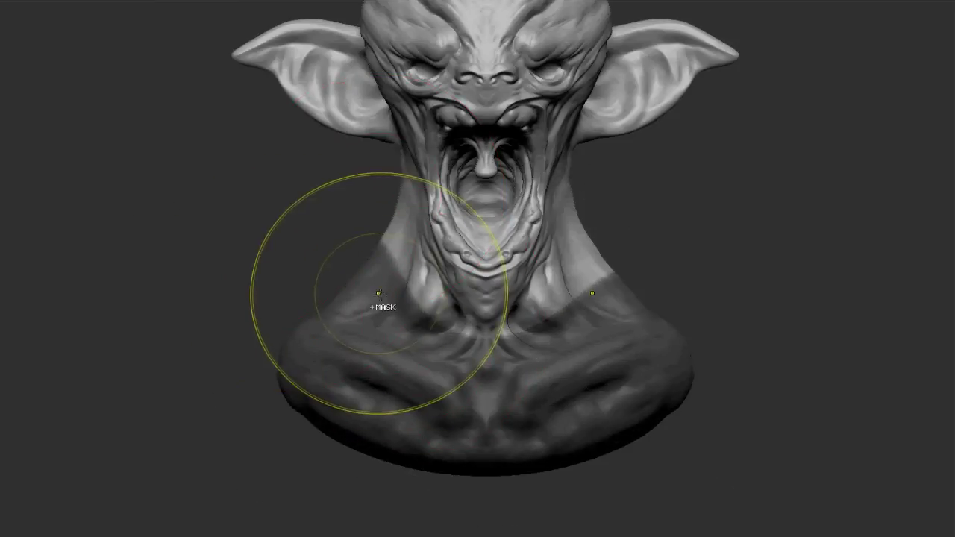
pyautogui.moveTo(261, 216); pyautogui.dragTo(235, 234)
pyautogui.keyDown('ctrl'); pyautogui.click(299, 247); pyautogui.keyUp('ctrl')
# Raise the right shoulder with Transpose, clear the mask, and review the chest from several angles
pyautogui.press('w')
pyautogui.moveTo(373, 250); pyautogui.dragTo(376, 430)
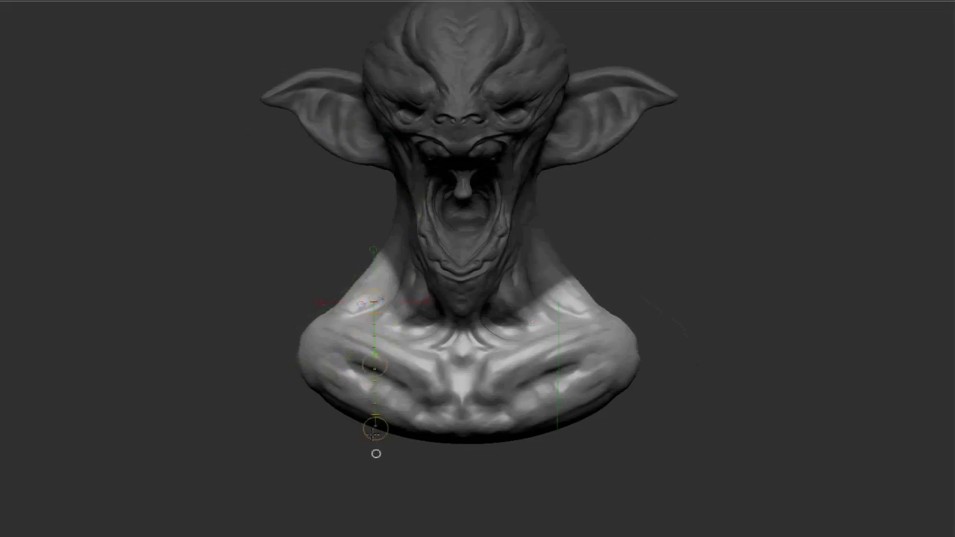
pyautogui.moveTo(392, 463); pyautogui.dragTo(385, 460)
pyautogui.keyDown('ctrl'); pyautogui.click(386, 497); pyautogui.keyUp('ctrl')
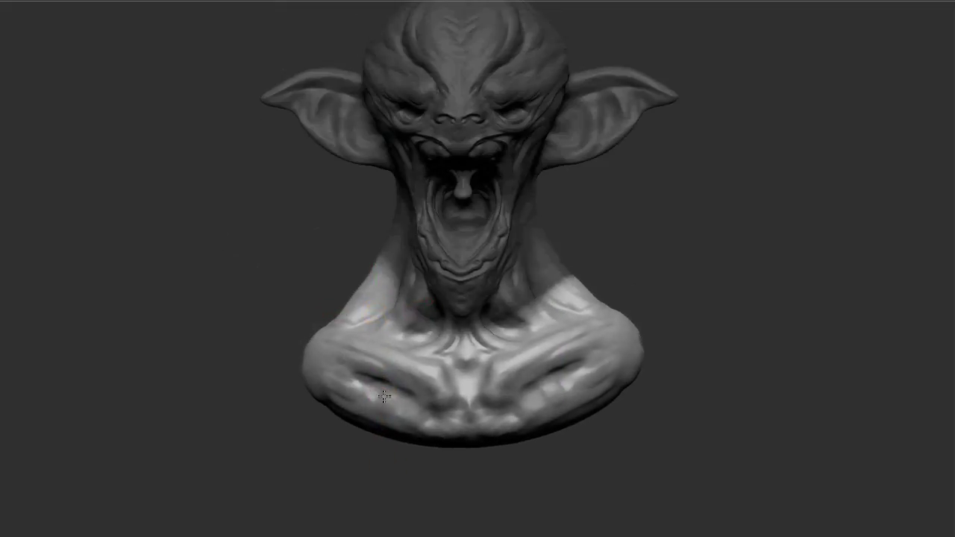
pyautogui.moveTo(383, 467); pyautogui.dragTo(389, 459)
pyautogui.press('q')
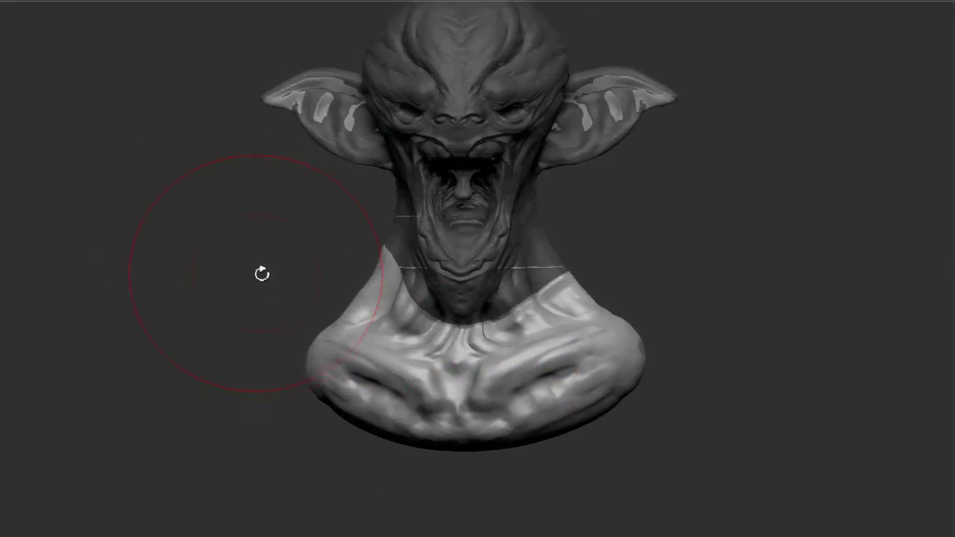
pyautogui.moveTo(262, 274); pyautogui.dragTo(264, 257)
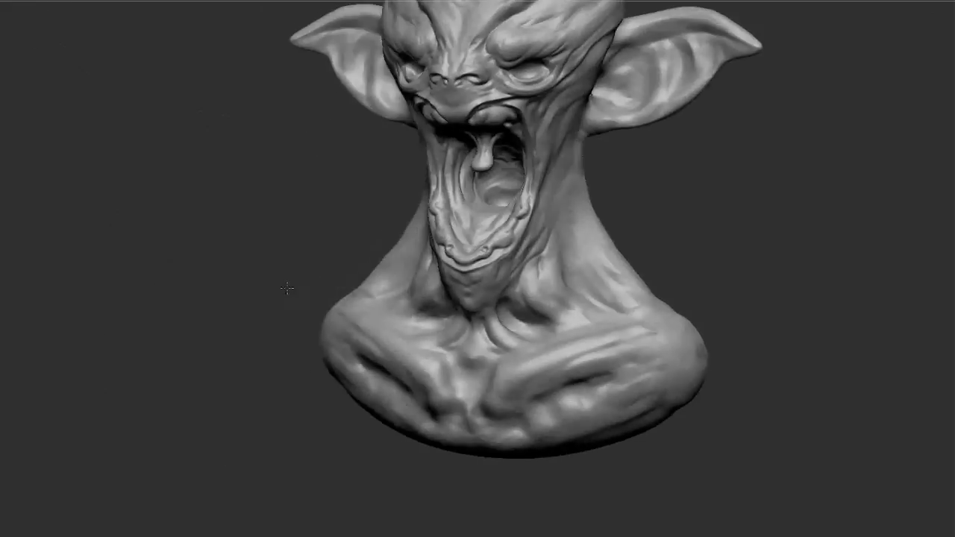
pyautogui.moveTo(265, 257); pyautogui.dragTo(395, 277)
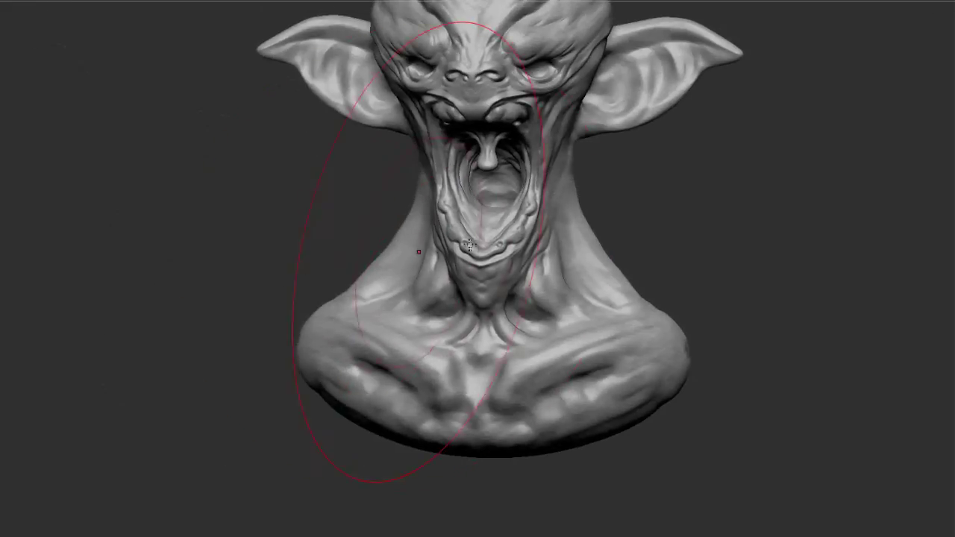
pyautogui.moveTo(469, 244); pyautogui.dragTo(306, 259)
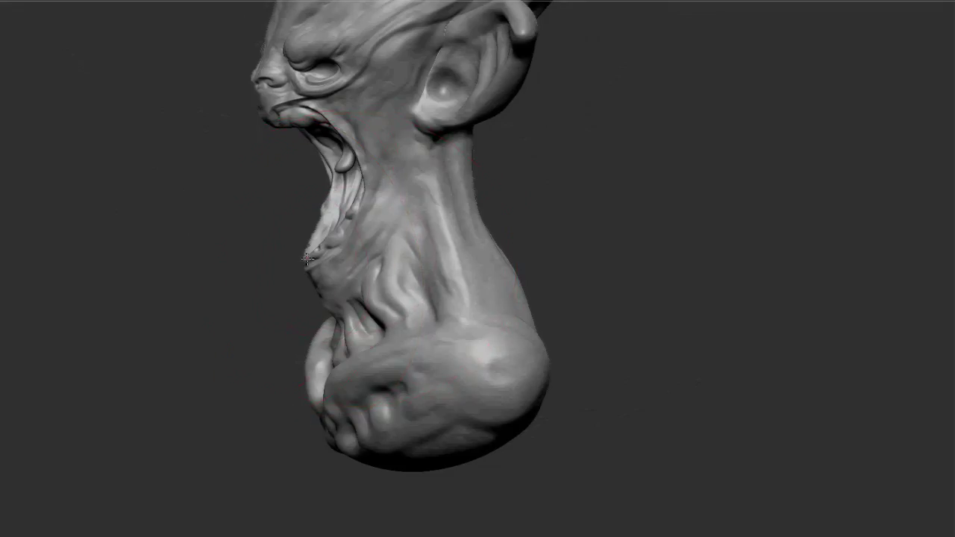
pyautogui.moveTo(523, 341); pyautogui.dragTo(486, 309)
pyautogui.moveTo(682, 298); pyautogui.dragTo(259, 312)
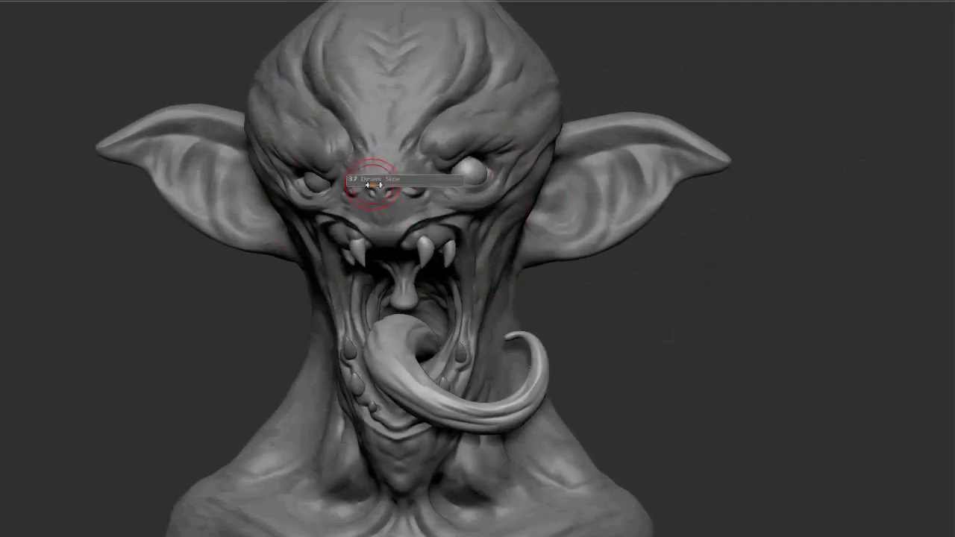
# Set the Draw Size for sculpting the eye, then zoom out to show the whole bust
pyautogui.press('s')
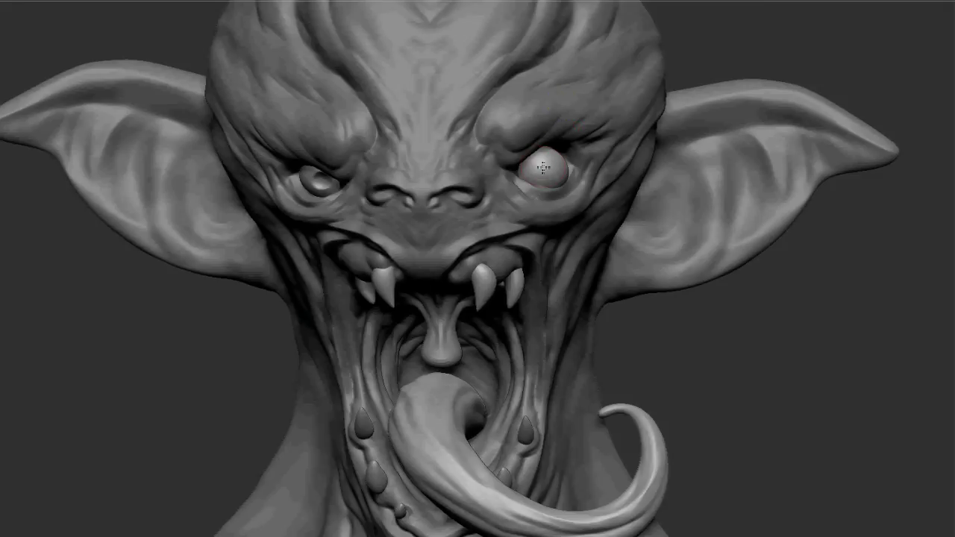
pyautogui.moveTo(717, 284)
pyautogui.keyDown('alt'); pyautogui.mouseDown()
pyautogui.moveTo(853, 352)
pyautogui.moveTo(845, 335)
pyautogui.moveTo(819, 335)
pyautogui.mouseUp(); pyautogui.keyUp('alt')
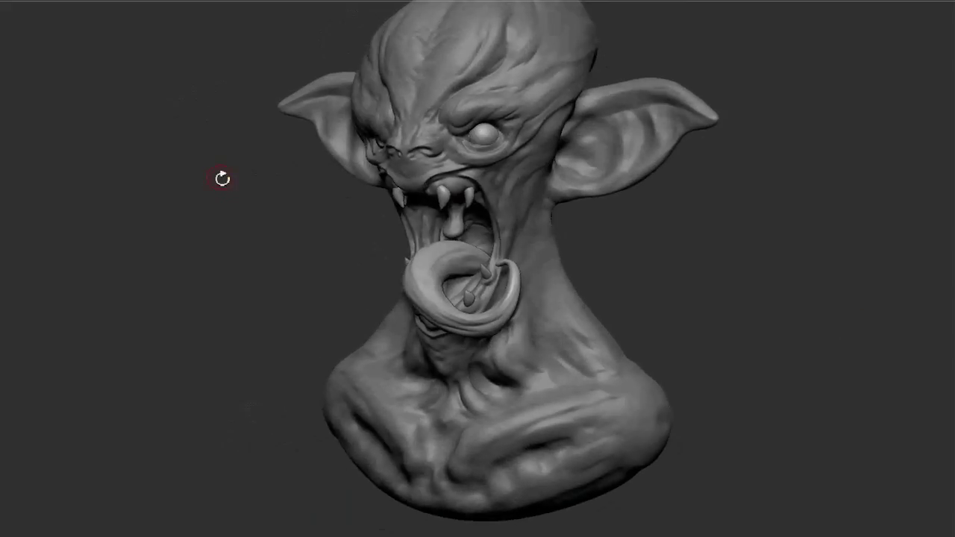
# Review the finished bust: zoom on the face, frame it, turn it straight on and tilt forward
pyautogui.keyDown('alt'); pyautogui.moveTo(224, 177); pyautogui.dragTo(457, 151); pyautogui.keyUp('alt')
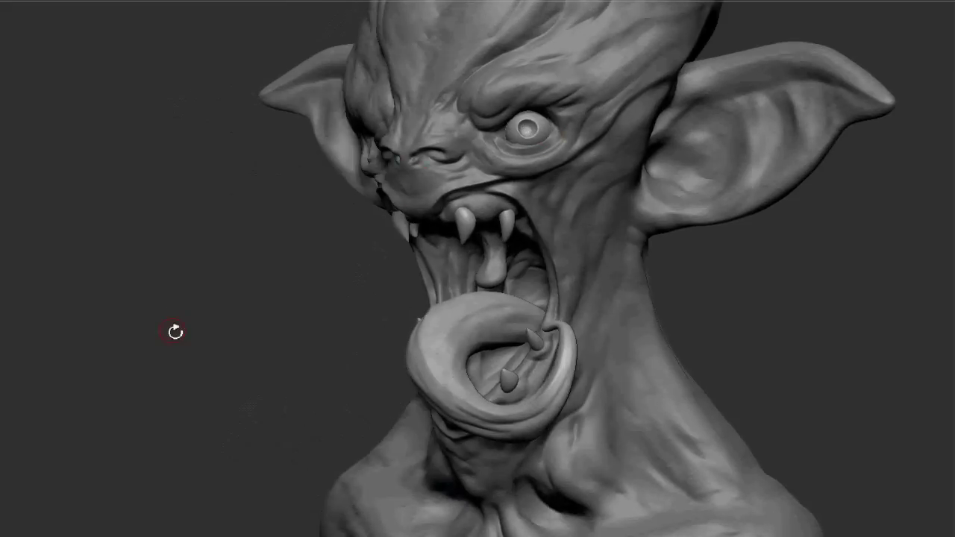
pyautogui.press('f')
pyautogui.moveTo(264, 283)
pyautogui.mouseDown()
pyautogui.moveTo(274, 283)
pyautogui.moveTo(256, 280)
pyautogui.moveTo(415, 151)
pyautogui.mouseUp()
pyautogui.scroll(2, 391, 140)
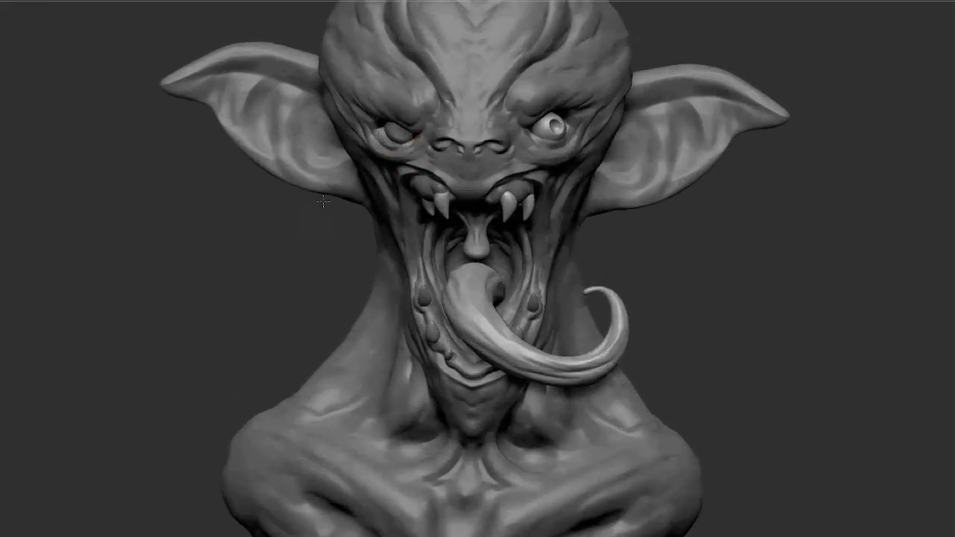
pyautogui.scroll(3, 399, 137)
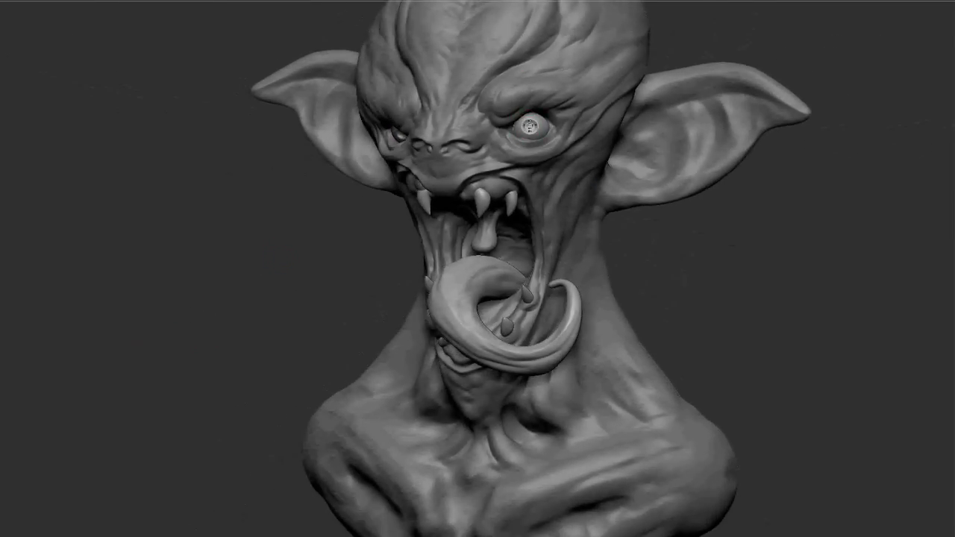
pyautogui.moveTo(224, 261); pyautogui.dragTo(230, 300)
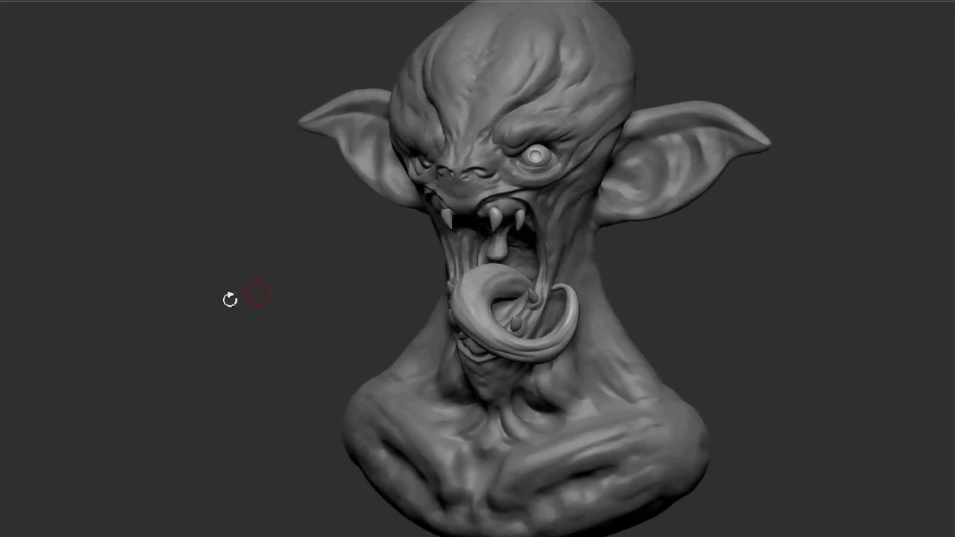